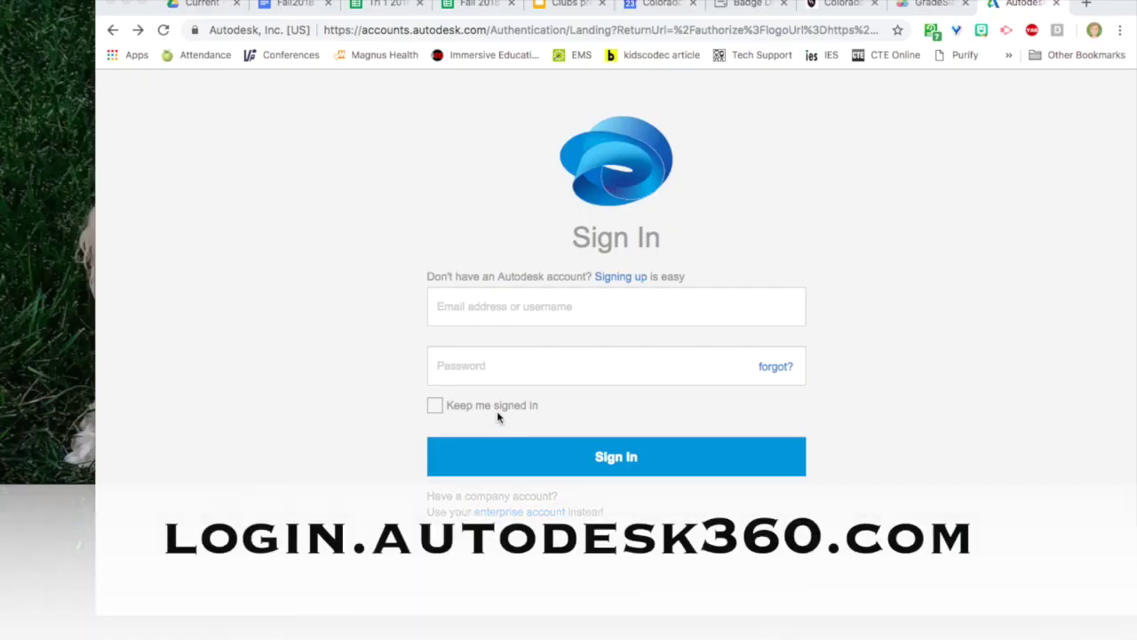
Start a new Autodesk account sign-up by submitting the user's e-mail address.
click(465, 306)
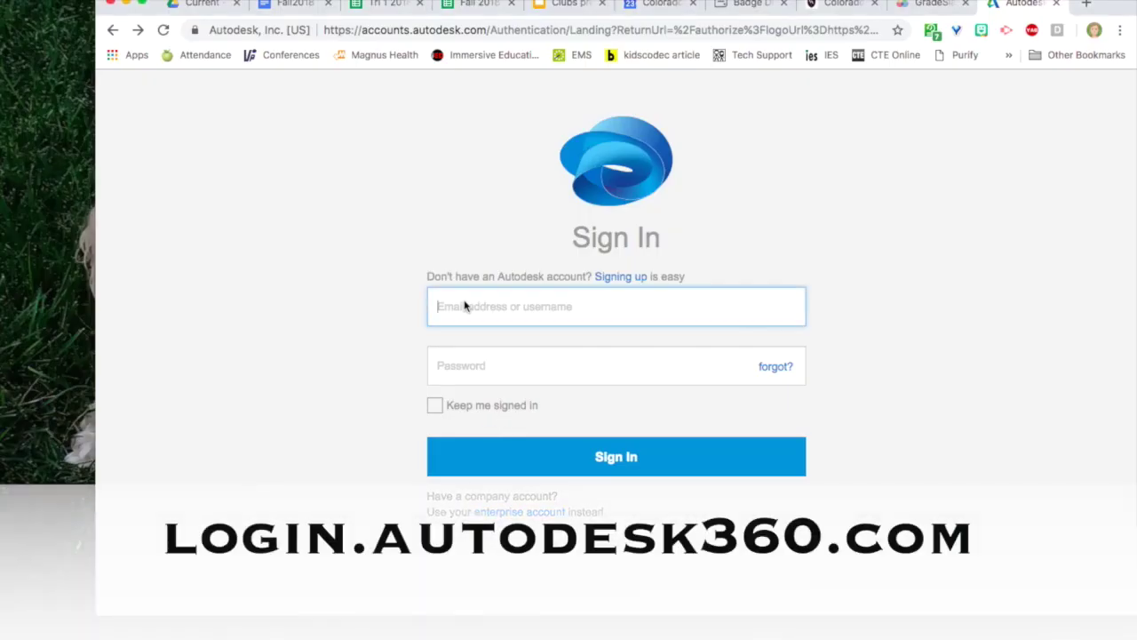
click(620, 276)
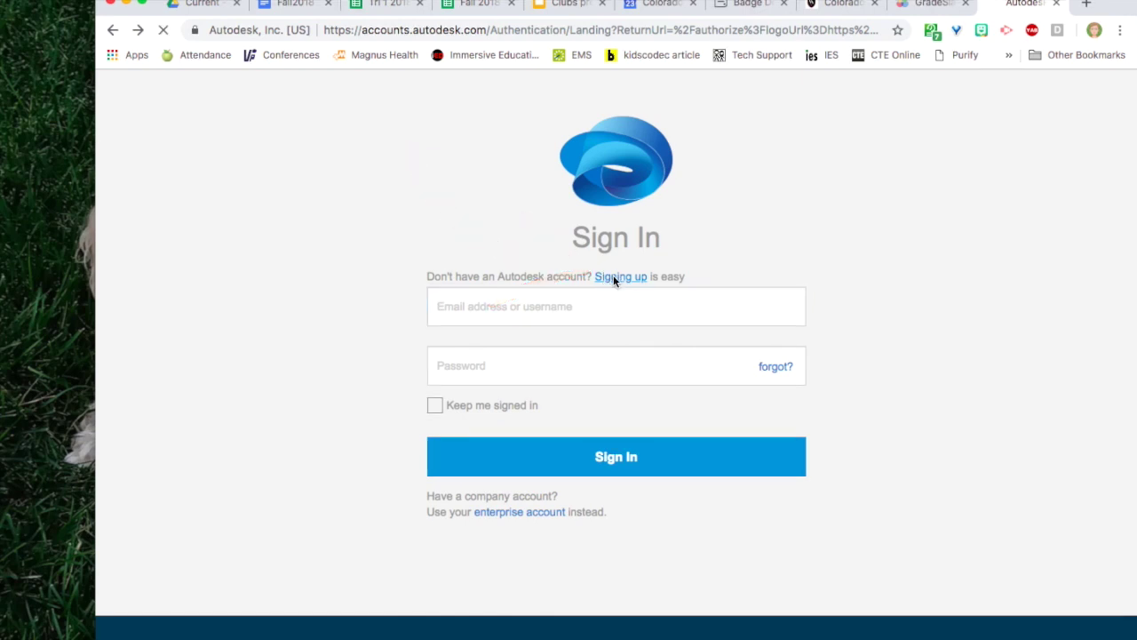
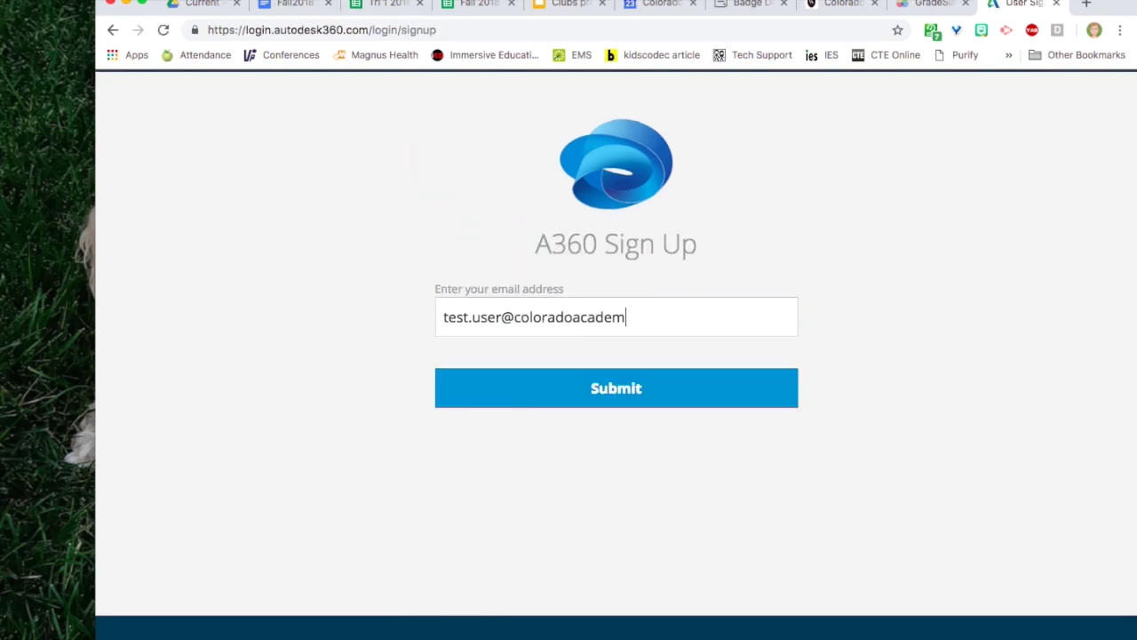
click(605, 402)
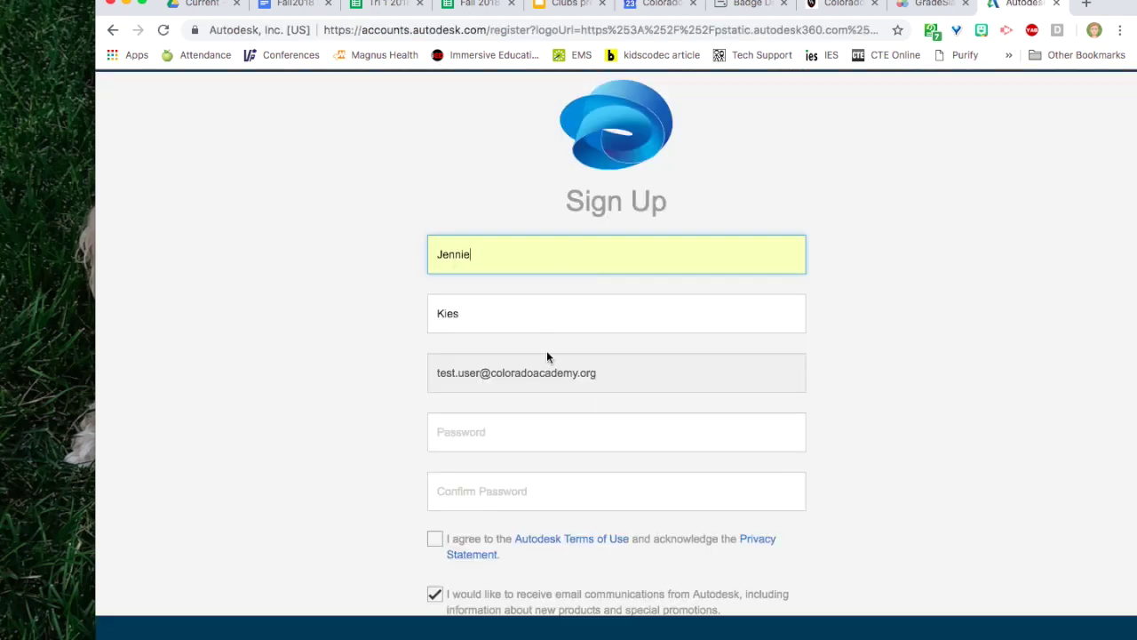
Enter and confirm the account password, accept the Terms of Use, decline promotional e-mails, and sign up.
click(520, 428)
text(•••••••••)
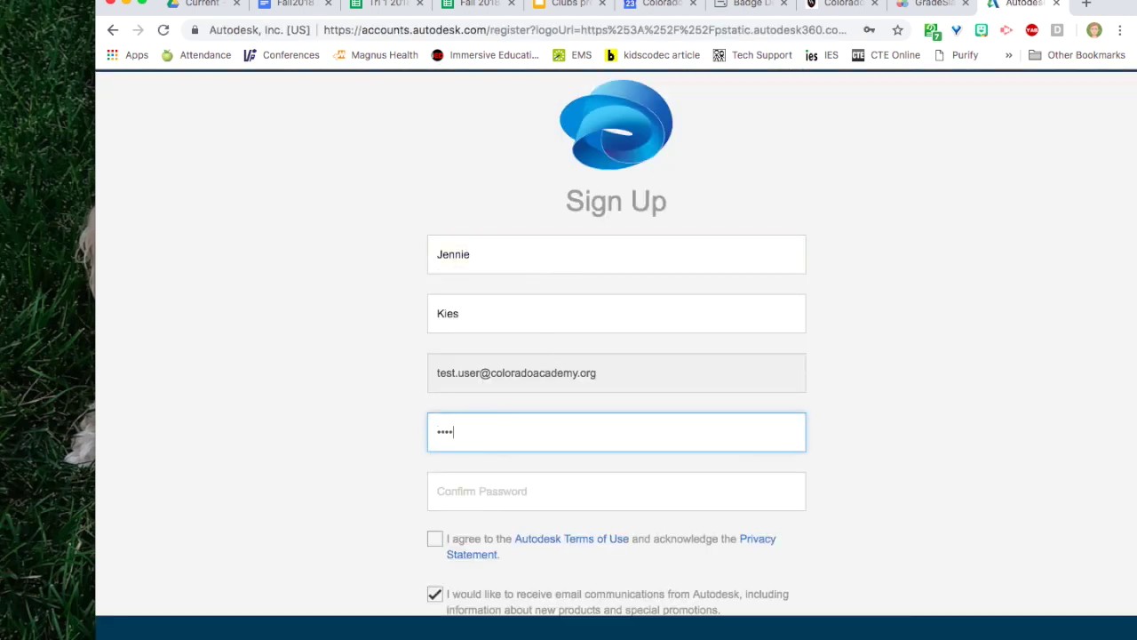
key(Tab)
text(•••••••••)
scroll(506, 432, down, 3)
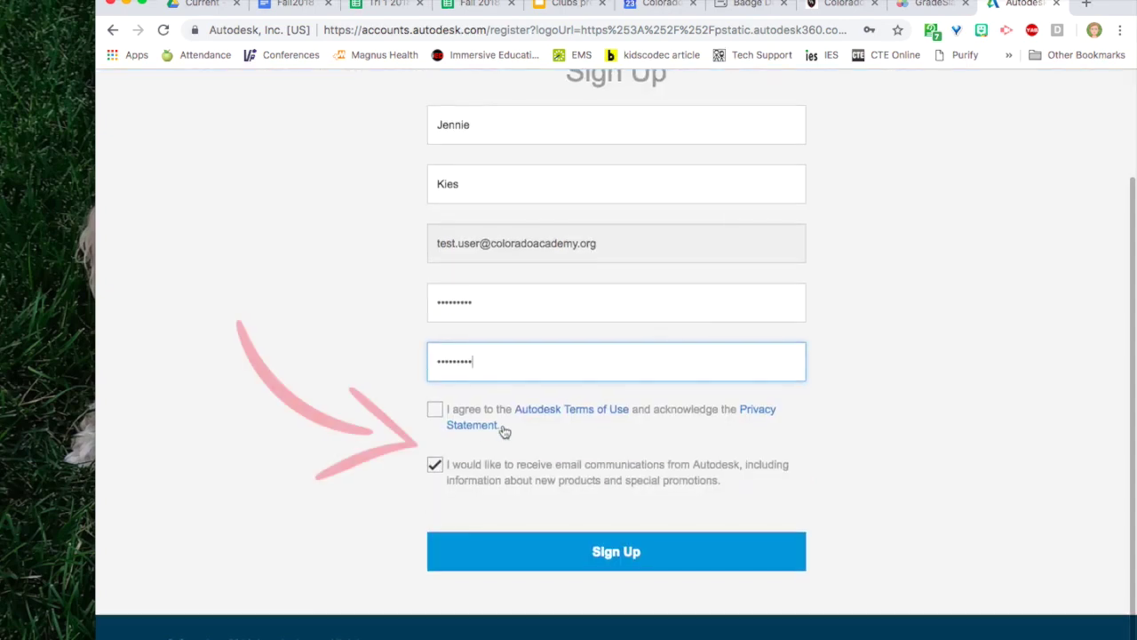
click(435, 411)
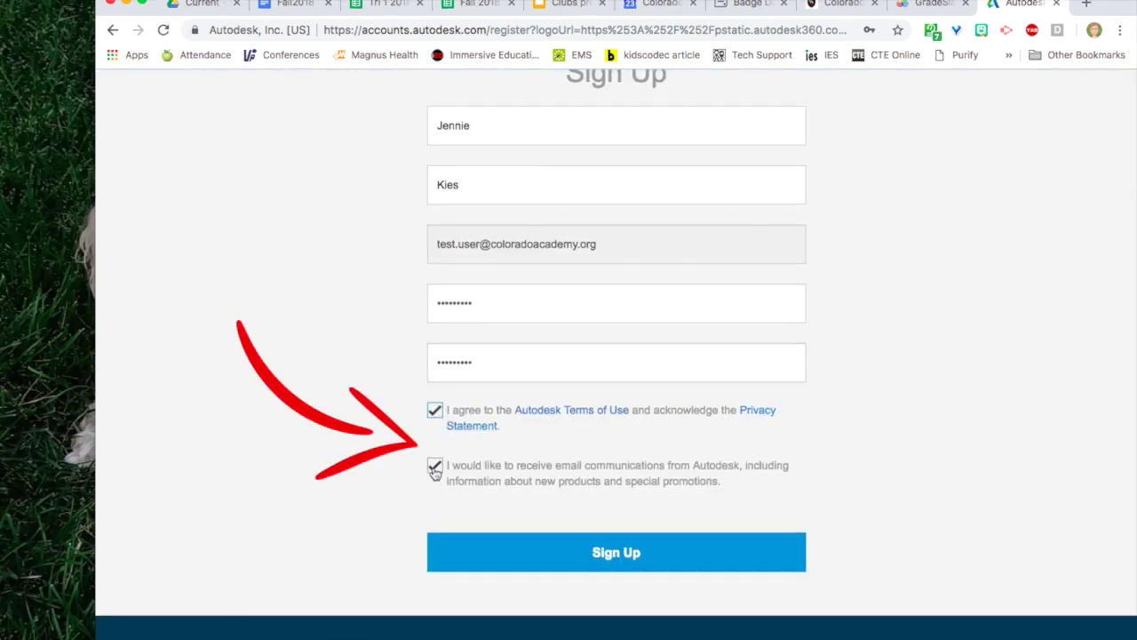
click(435, 469)
click(582, 546)
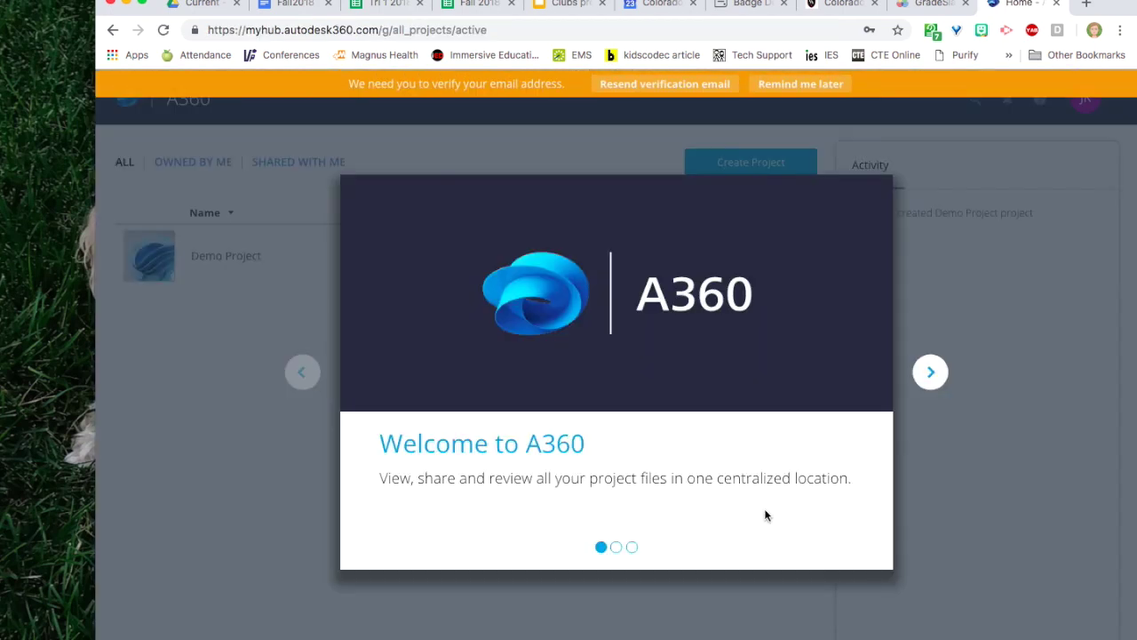
Step through the A360 welcome tour and dismiss the project folder tip.
click(931, 373)
click(931, 373)
click(930, 374)
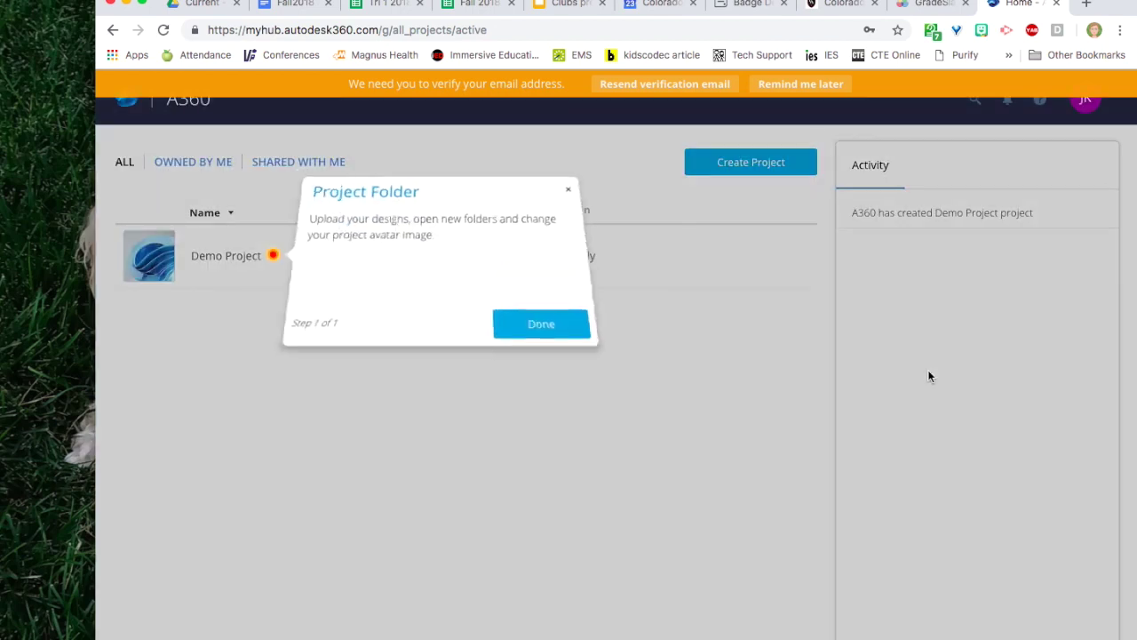
click(533, 323)
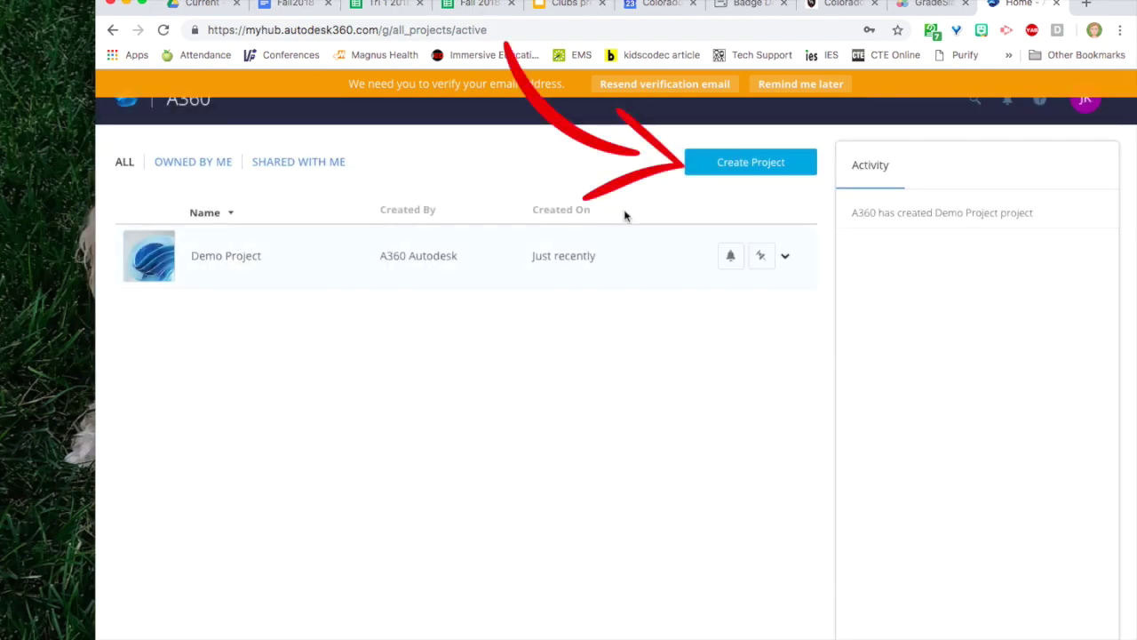
Create the project 'Niffler Containment' with the teal bubbles avatar.
click(747, 162)
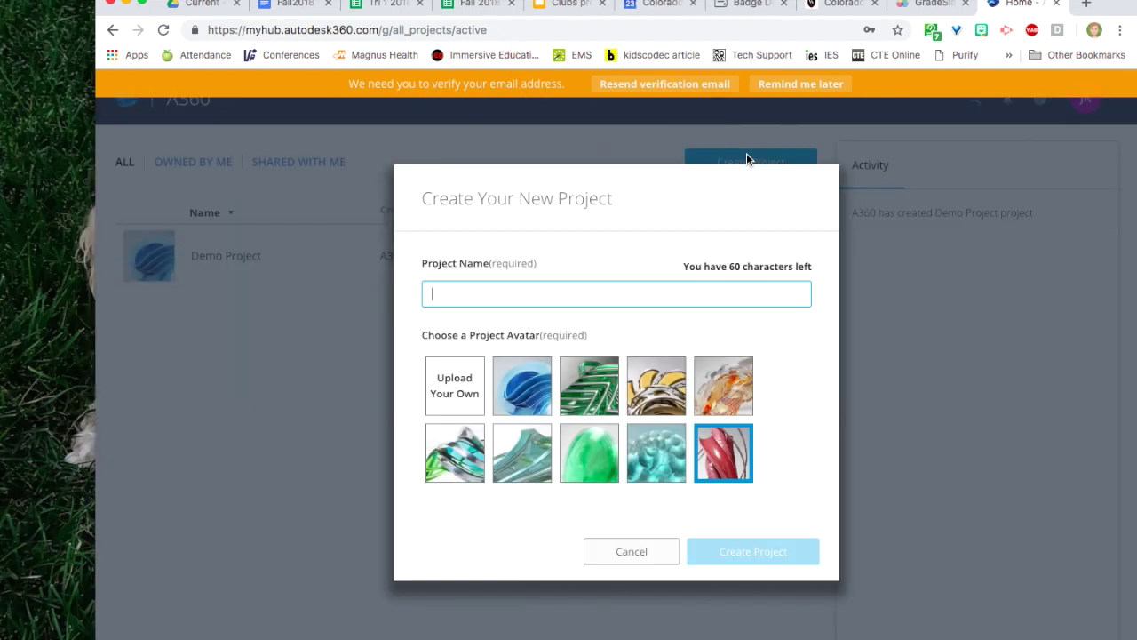
text(Niffler Containment)
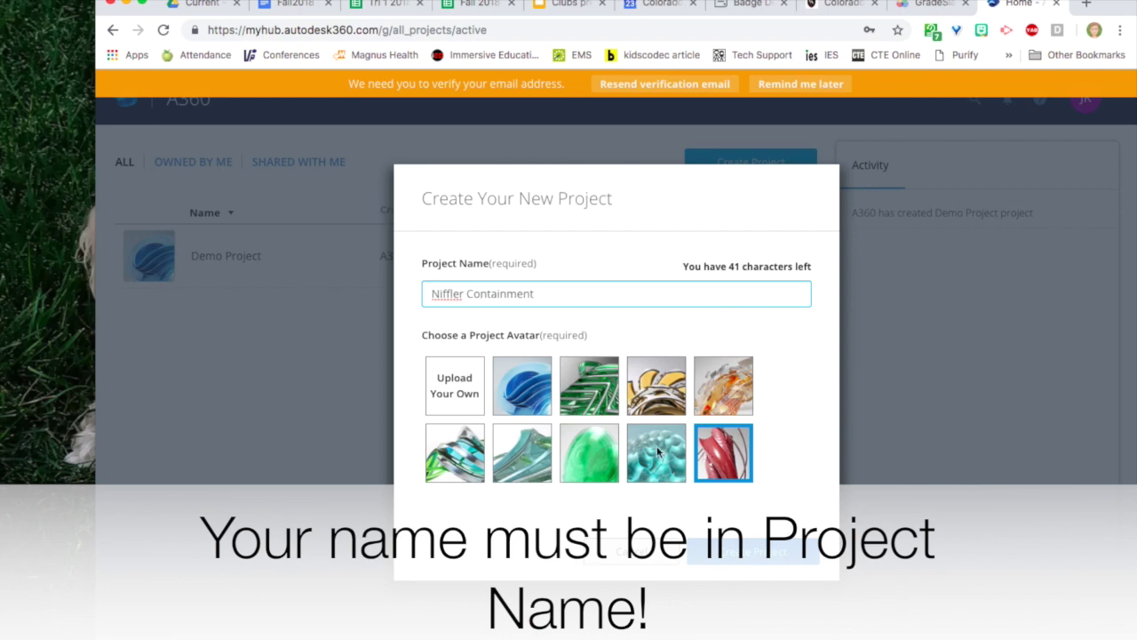
click(655, 452)
click(739, 552)
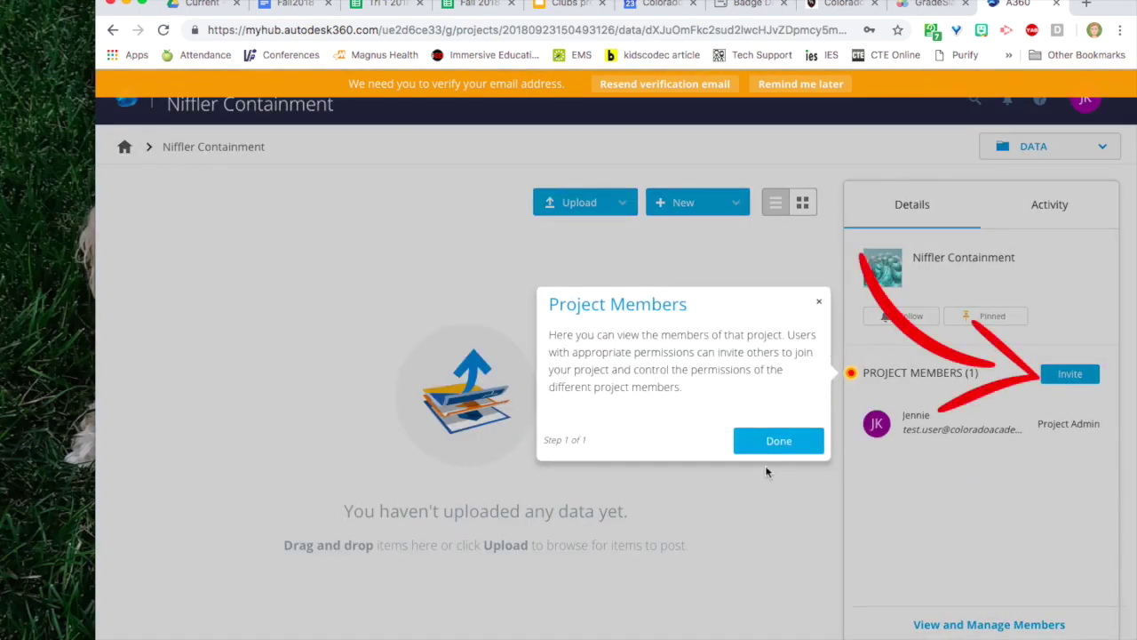
Send a project invitation to a collaborator's e-mail address, then load Gmail.
click(767, 444)
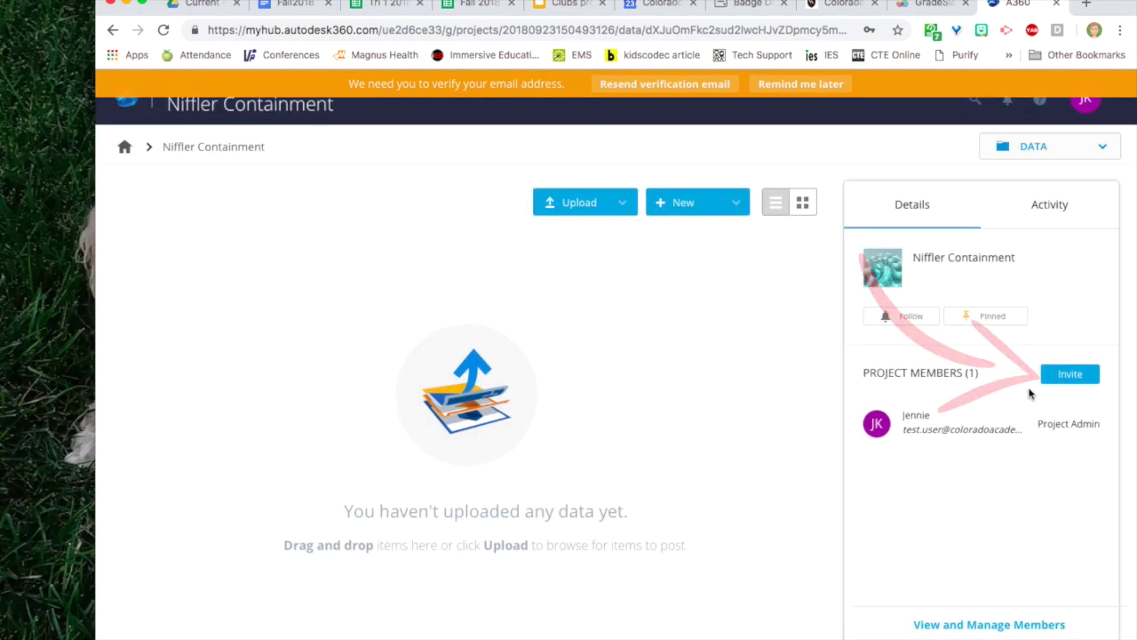
click(1068, 373)
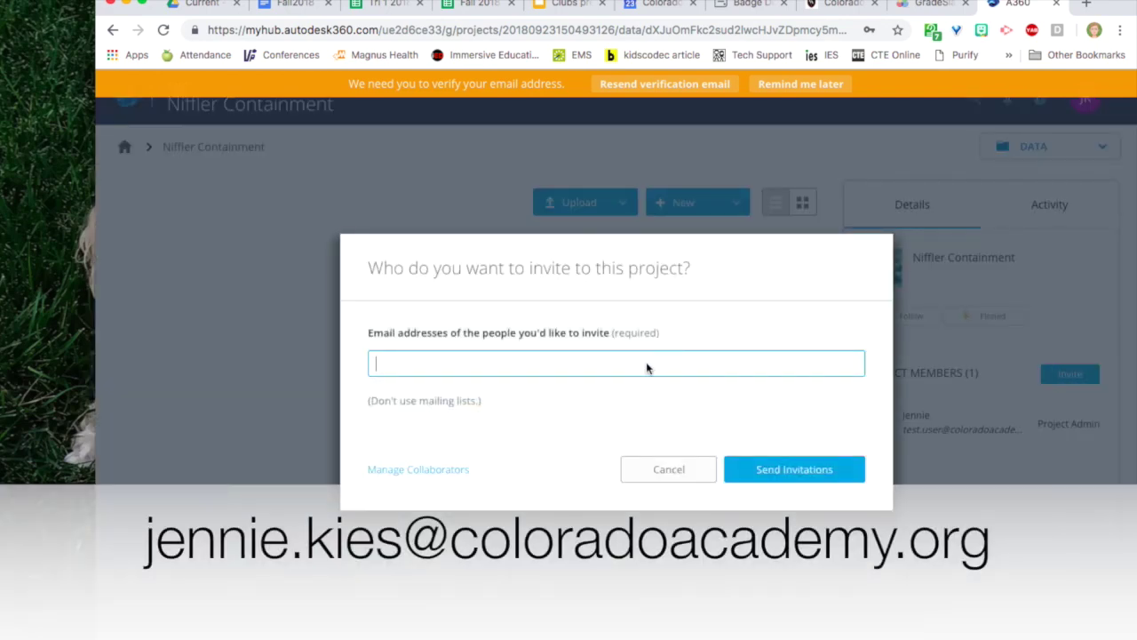
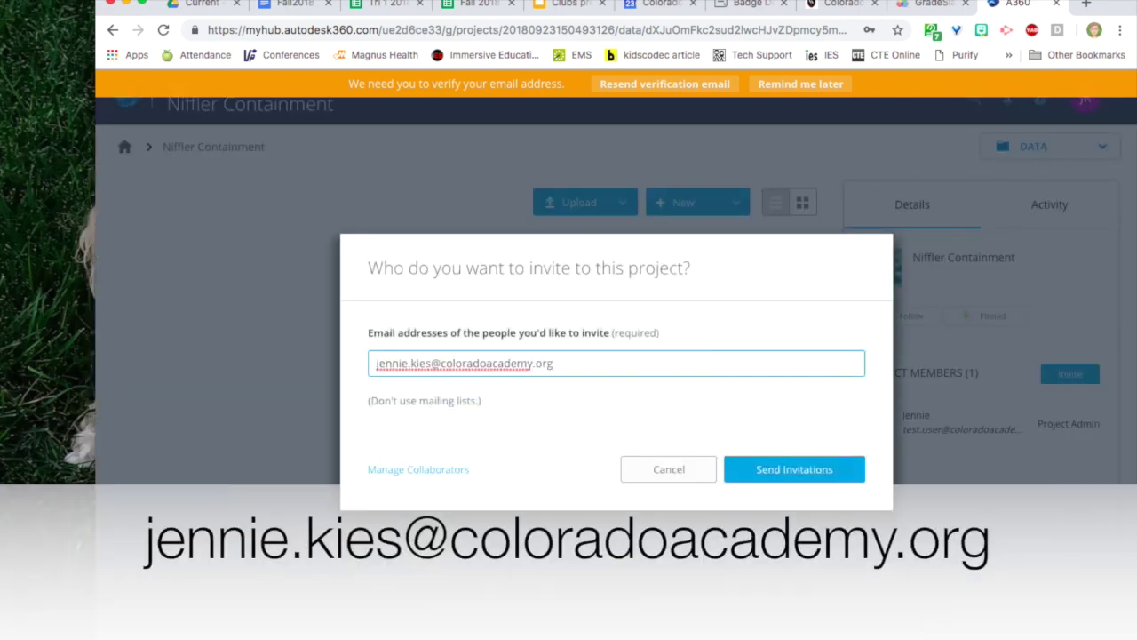
click(789, 470)
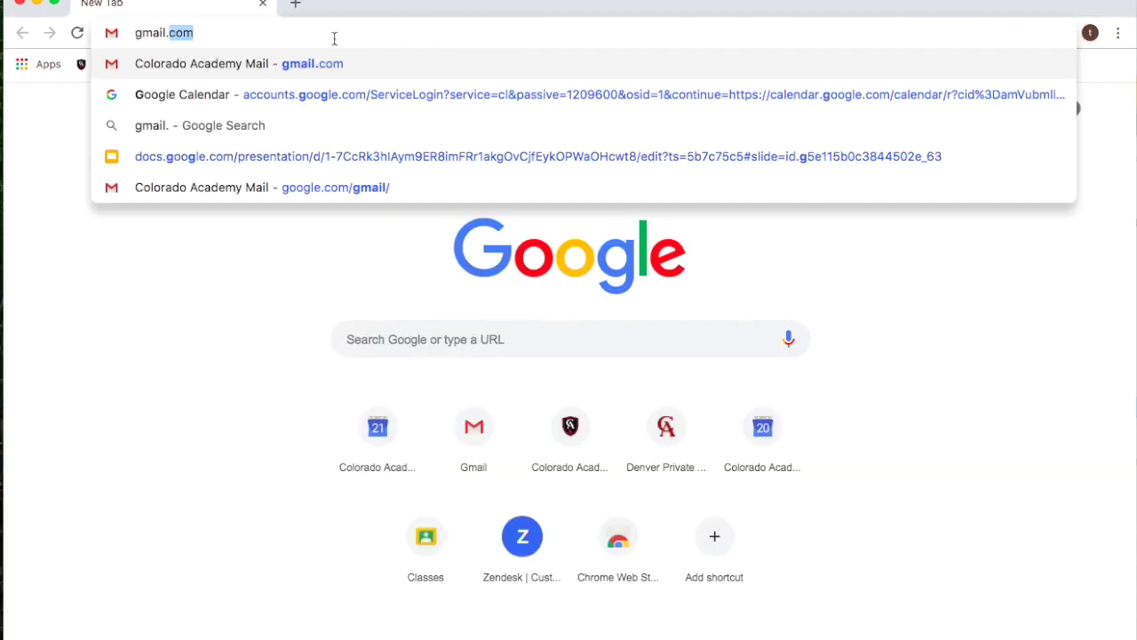
key(Return)
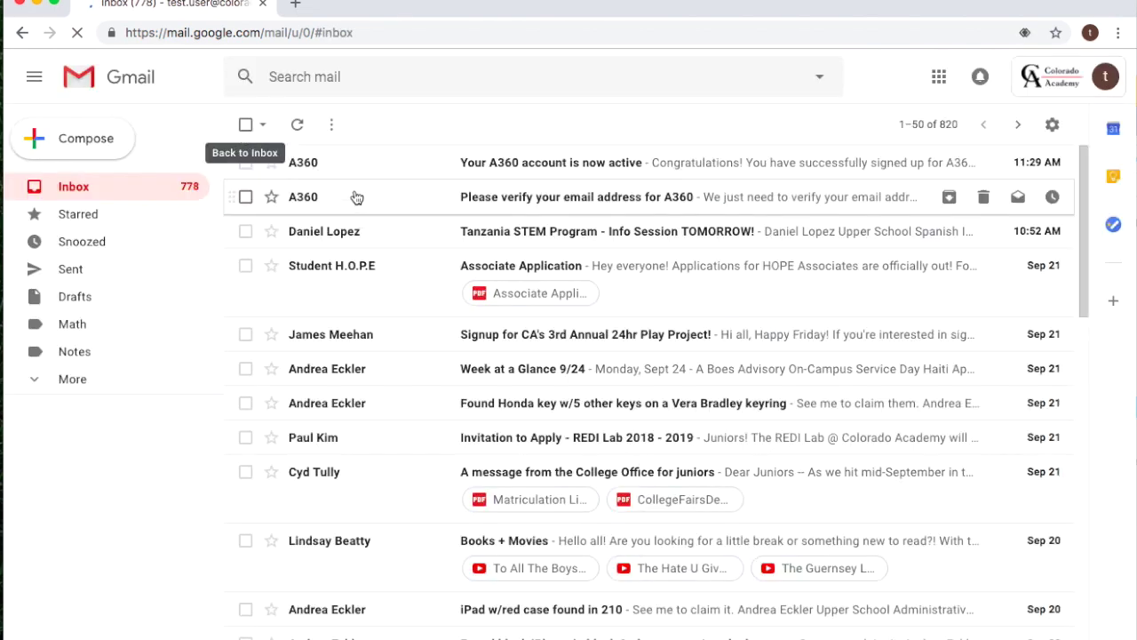
Open the 'verify your email address for A360' message and confirm the account's e-mail.
click(356, 197)
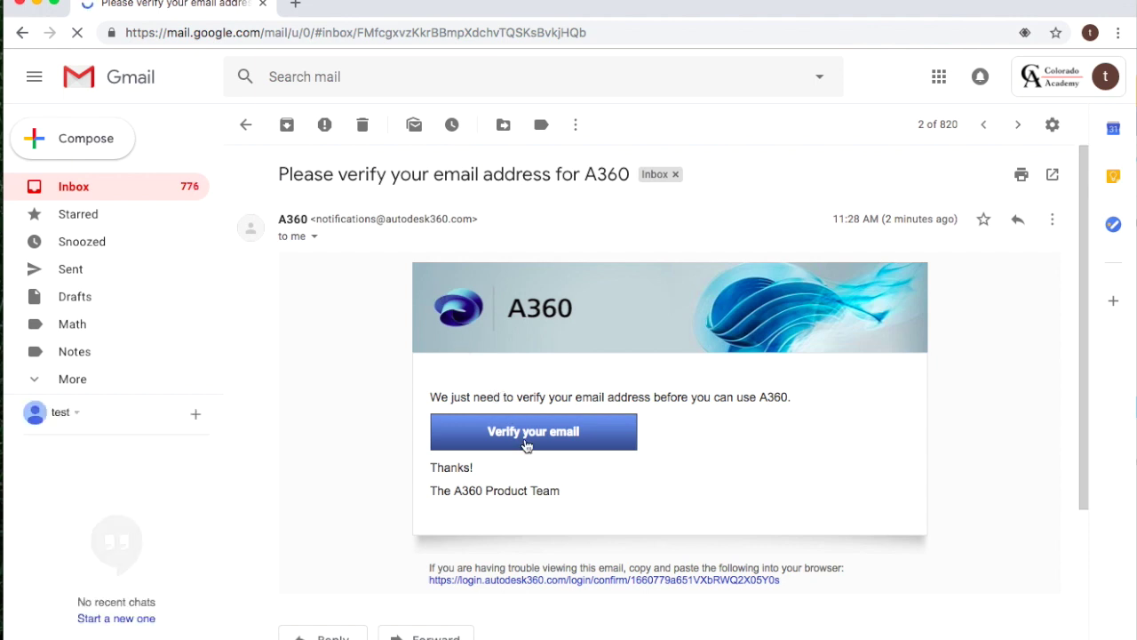
click(527, 441)
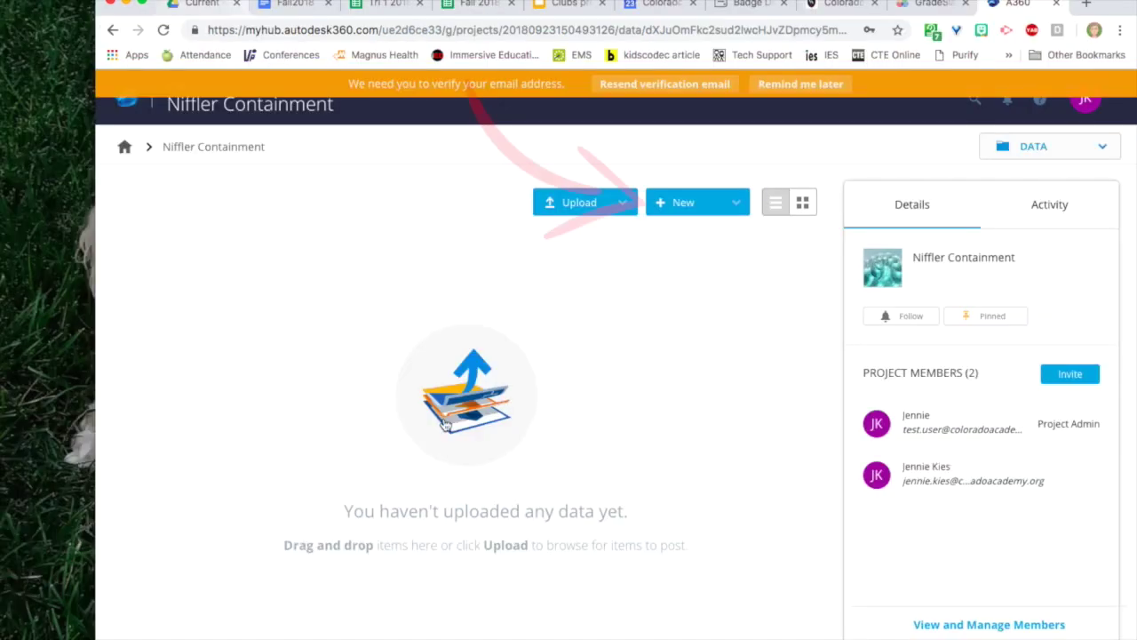
Add a new Fusion Design to the Niffler Containment project from the New menu.
click(678, 202)
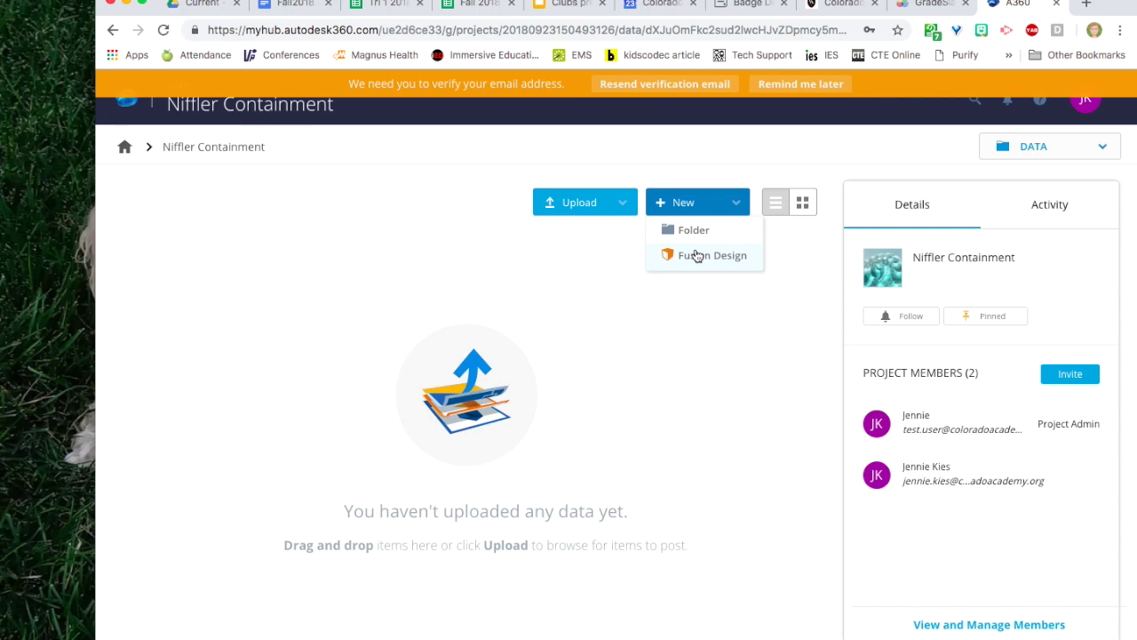
click(696, 256)
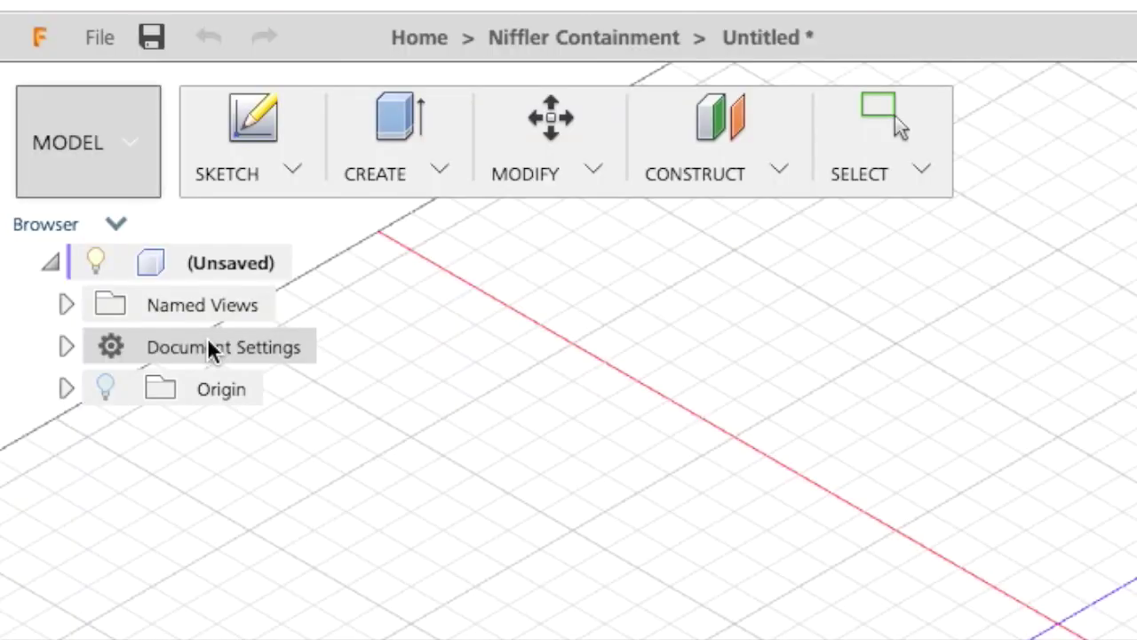
Change the Document Settings unit type from millimetres to inches.
click(210, 339)
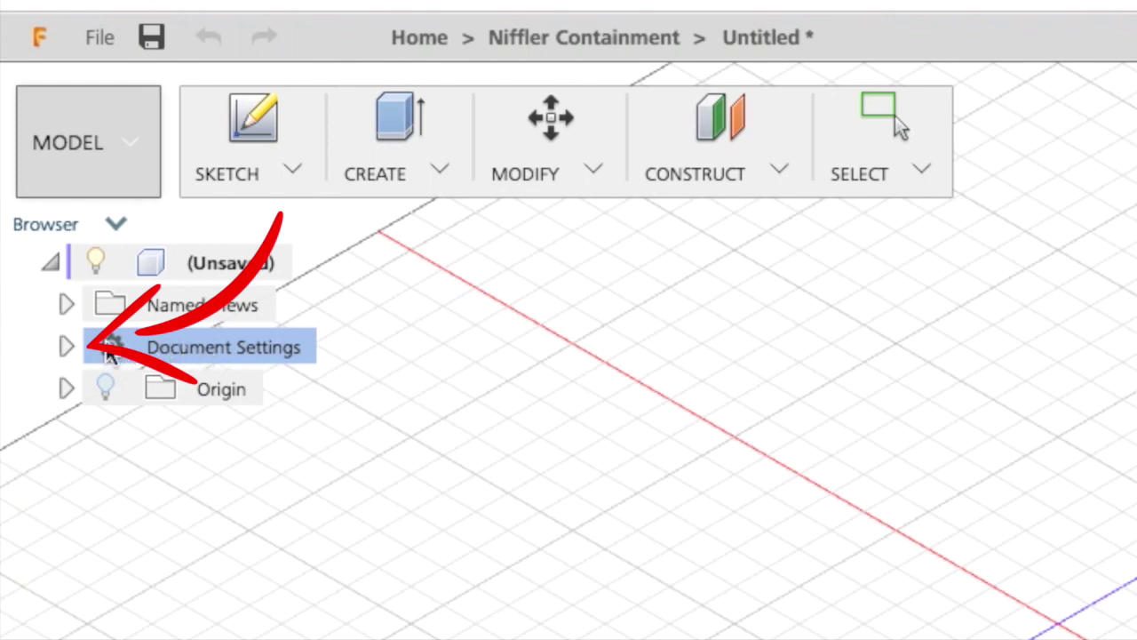
click(65, 346)
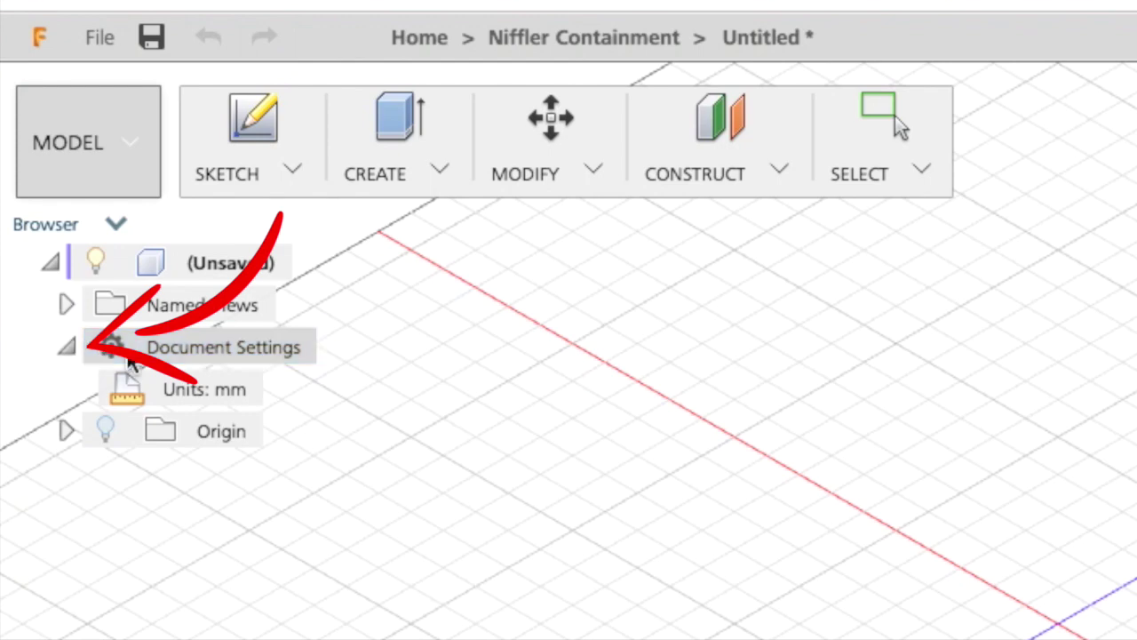
mouse_move(218, 389)
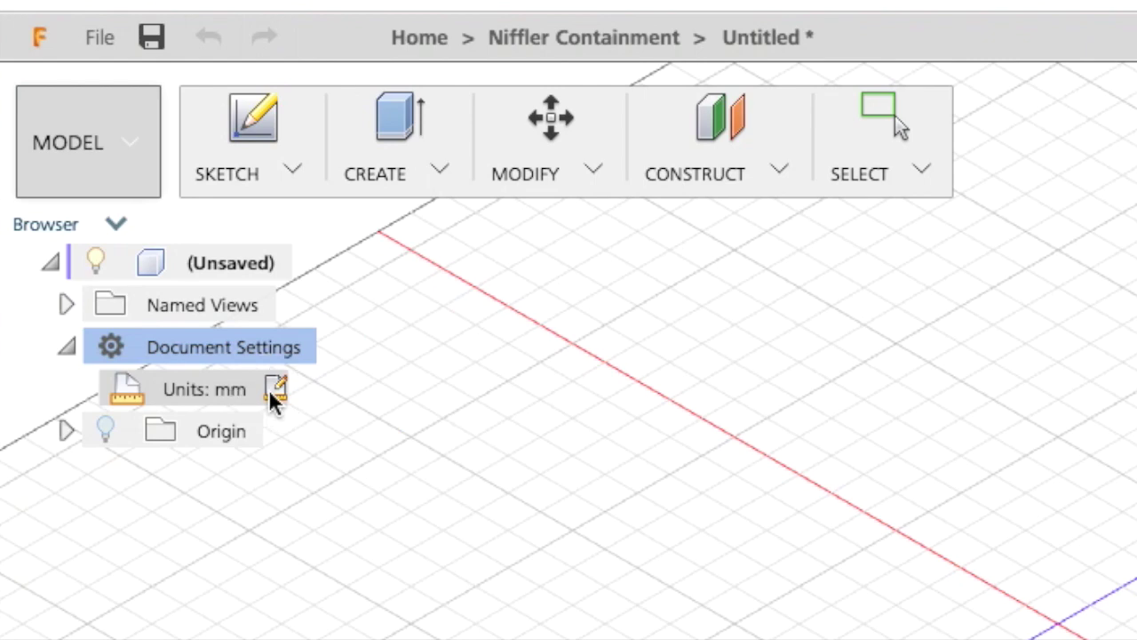
click(268, 390)
click(686, 199)
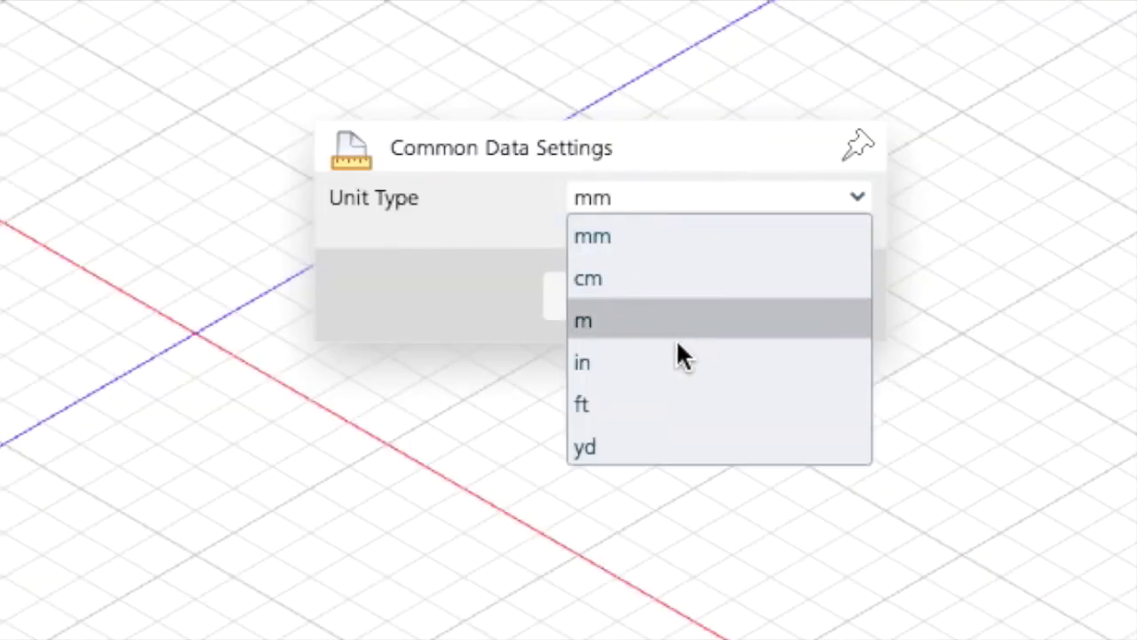
click(674, 365)
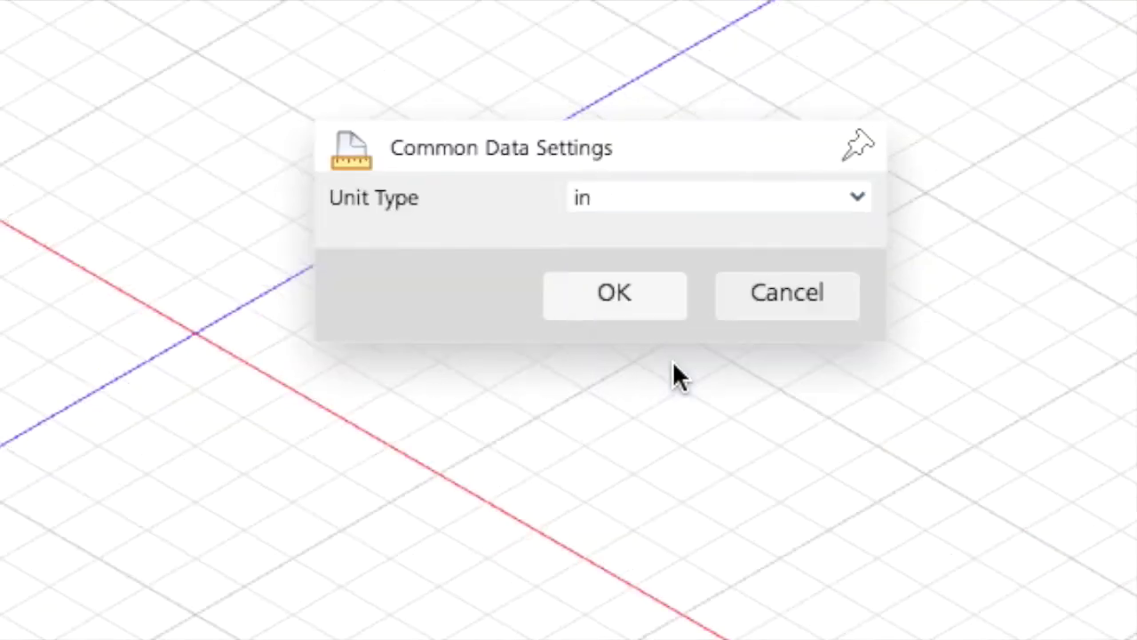
click(625, 300)
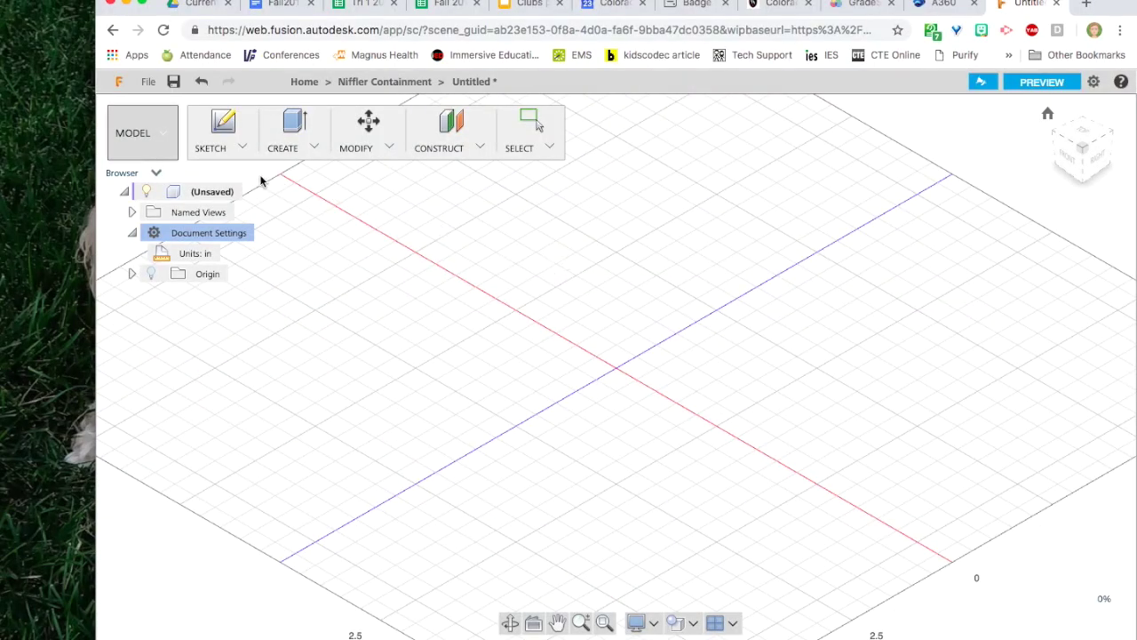
Create a new sketch on an origin plane of the empty design.
click(223, 126)
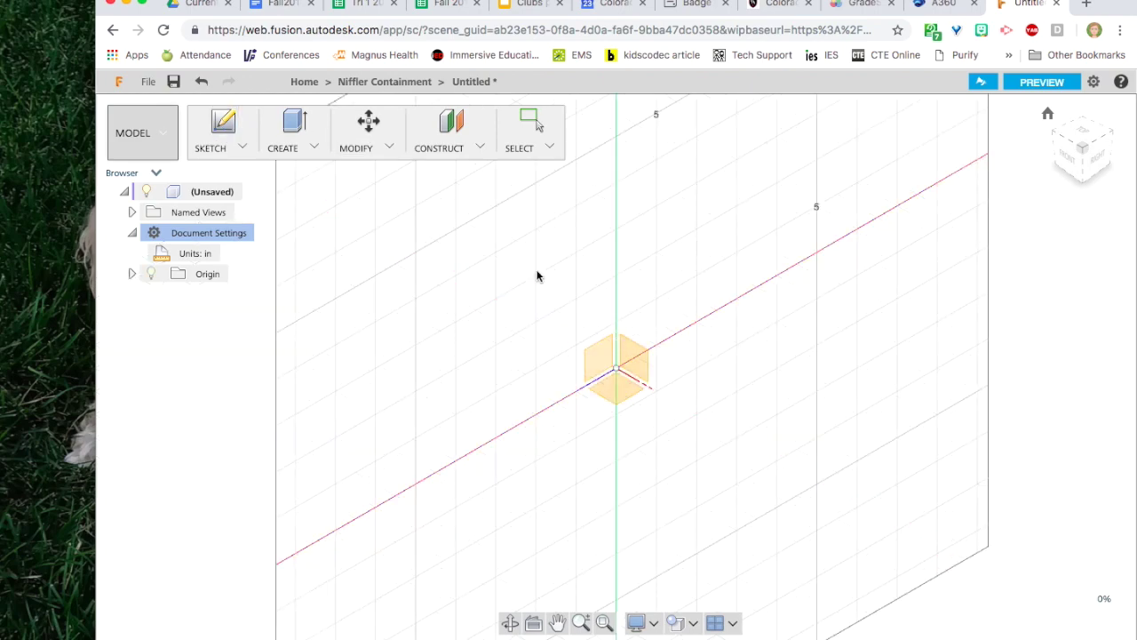
click(613, 391)
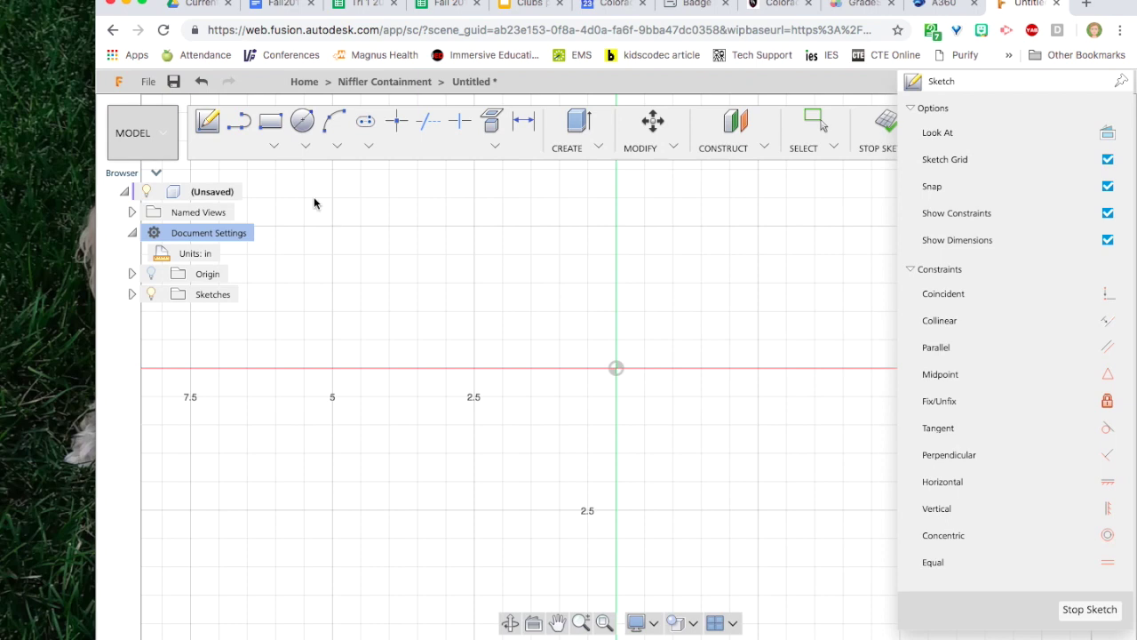
Draw a 2 × 2 inch rectangle anchored at the origin and finish the sketch.
click(272, 125)
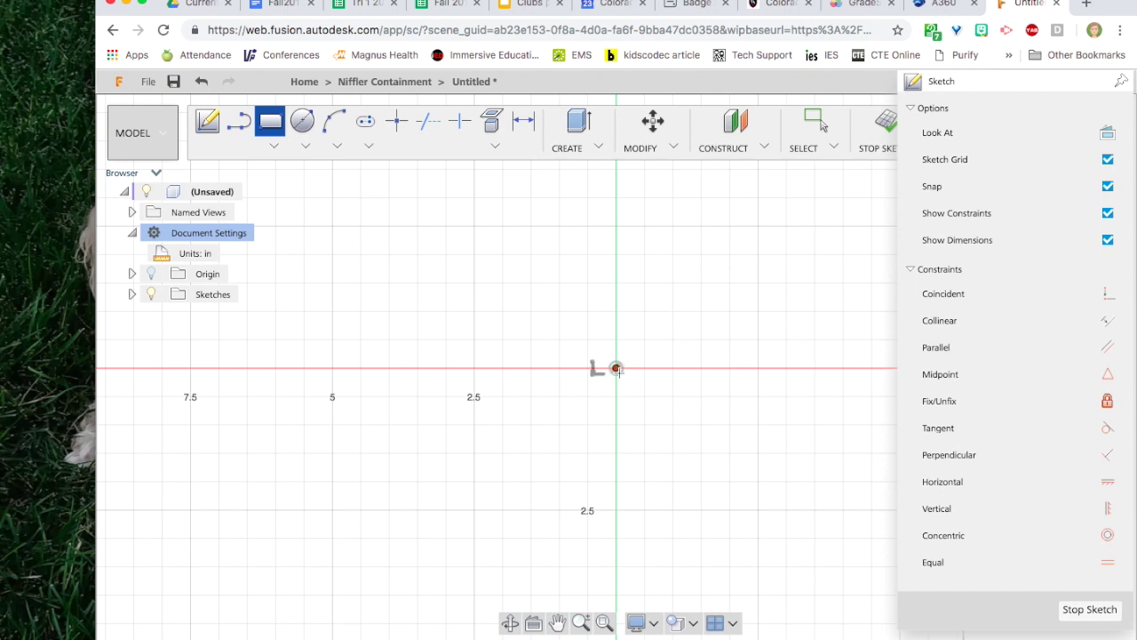
click(615, 368)
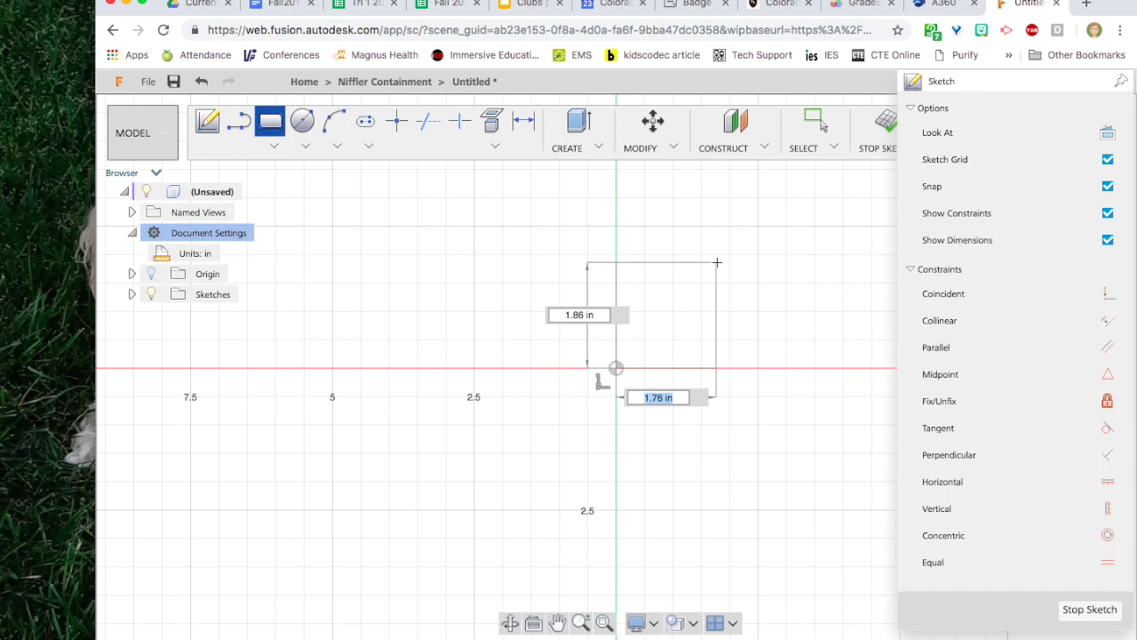
text(2)
key(Tab)
text(2)
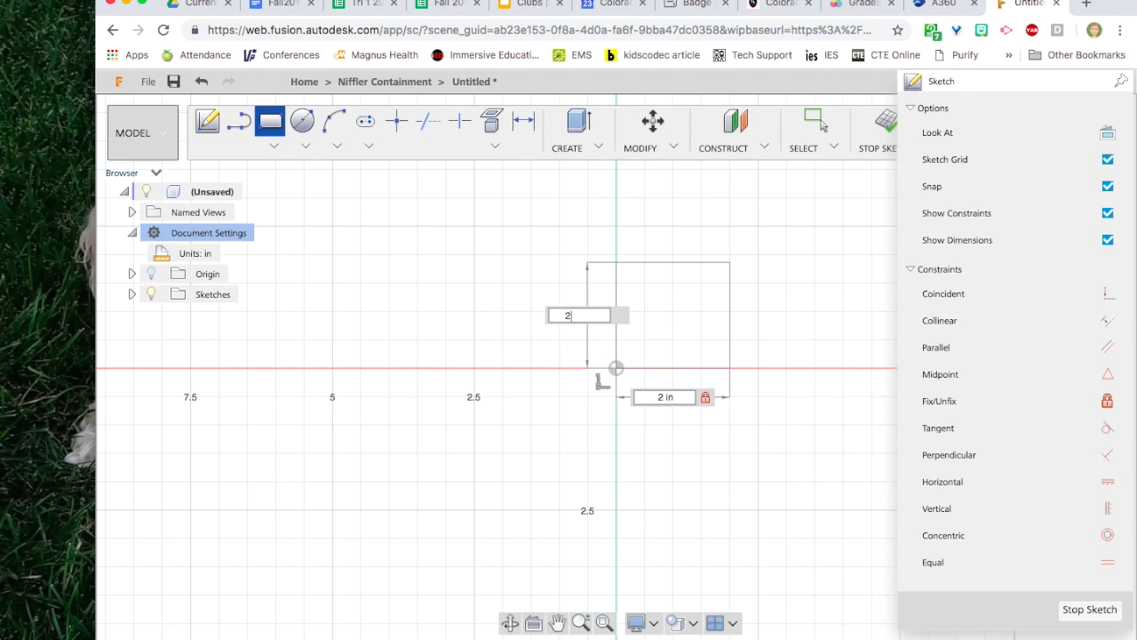
key(Tab)
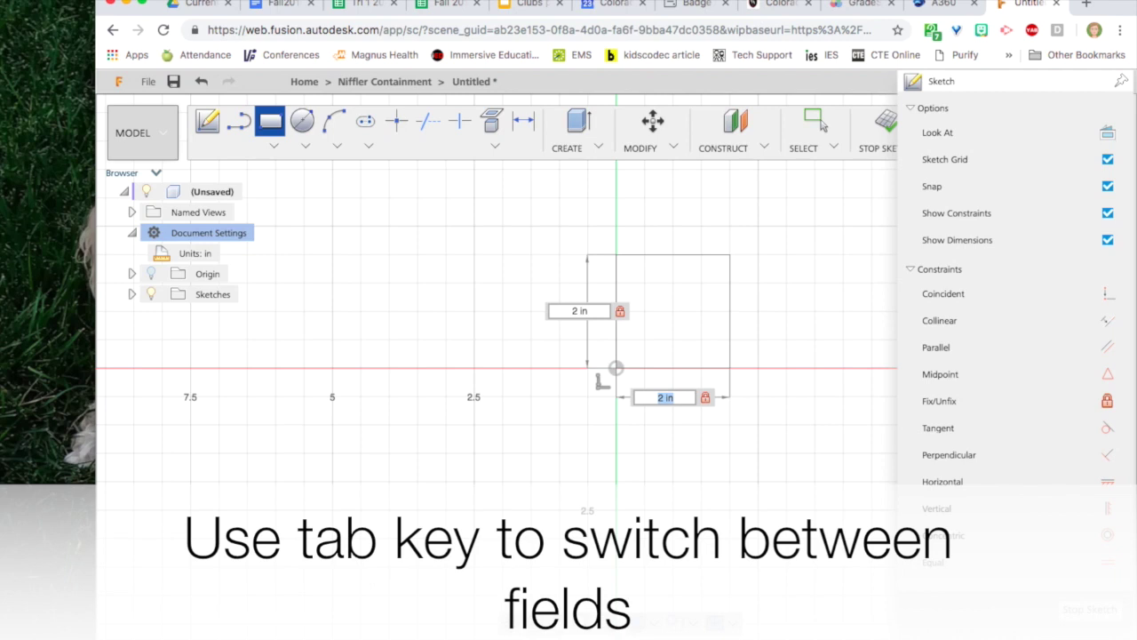
key(Return)
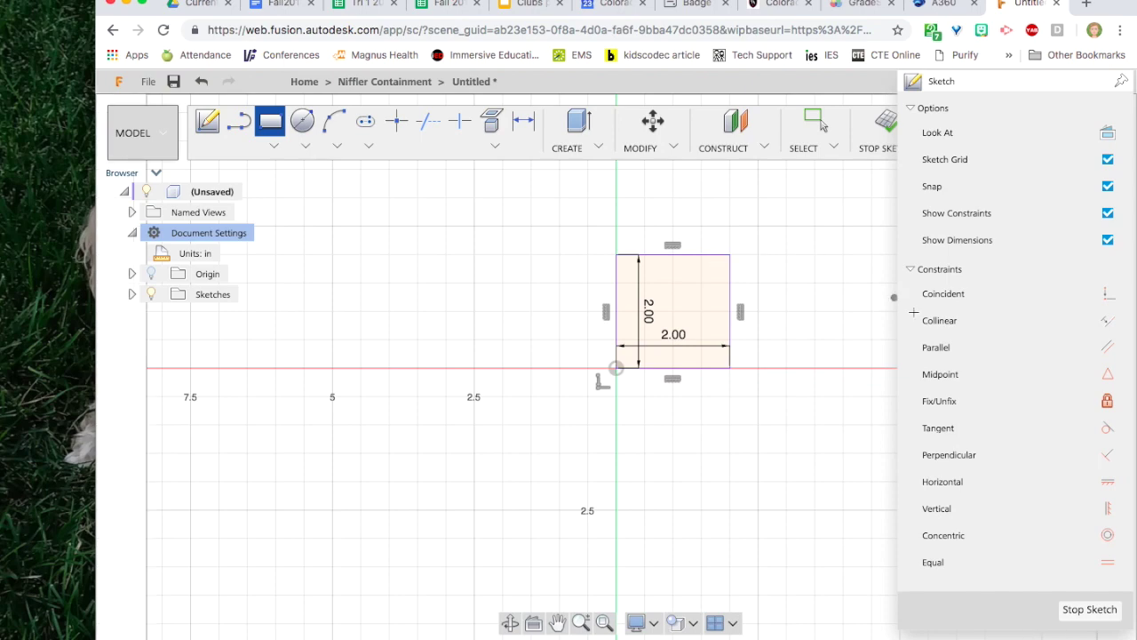
click(1102, 609)
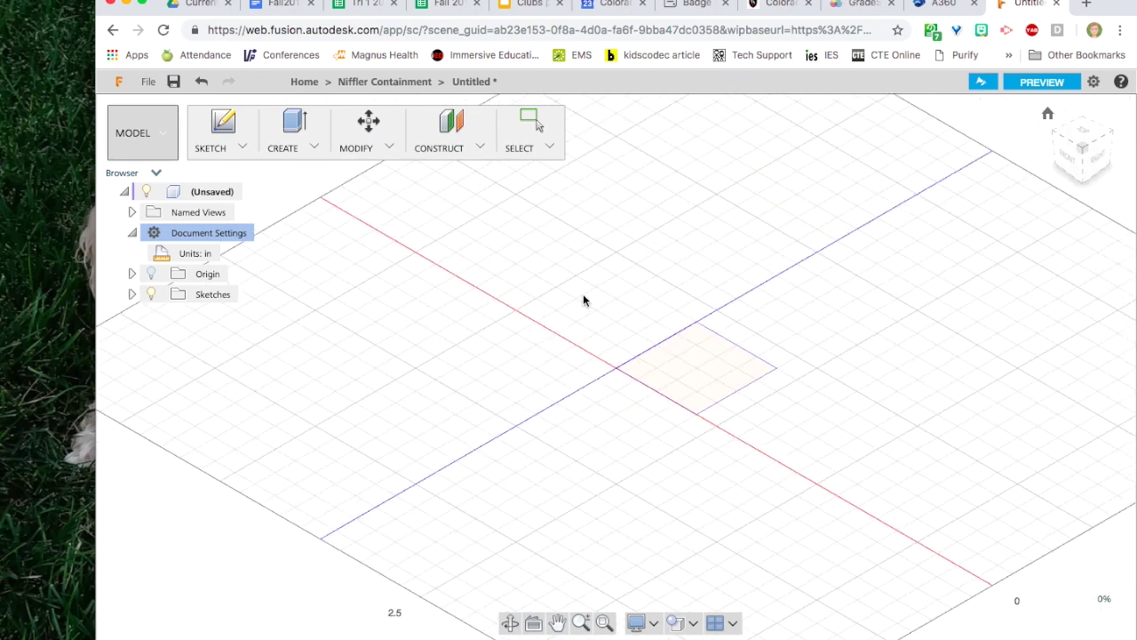
Extrude the square profile a distance of 2 in to form a solid cube.
click(289, 121)
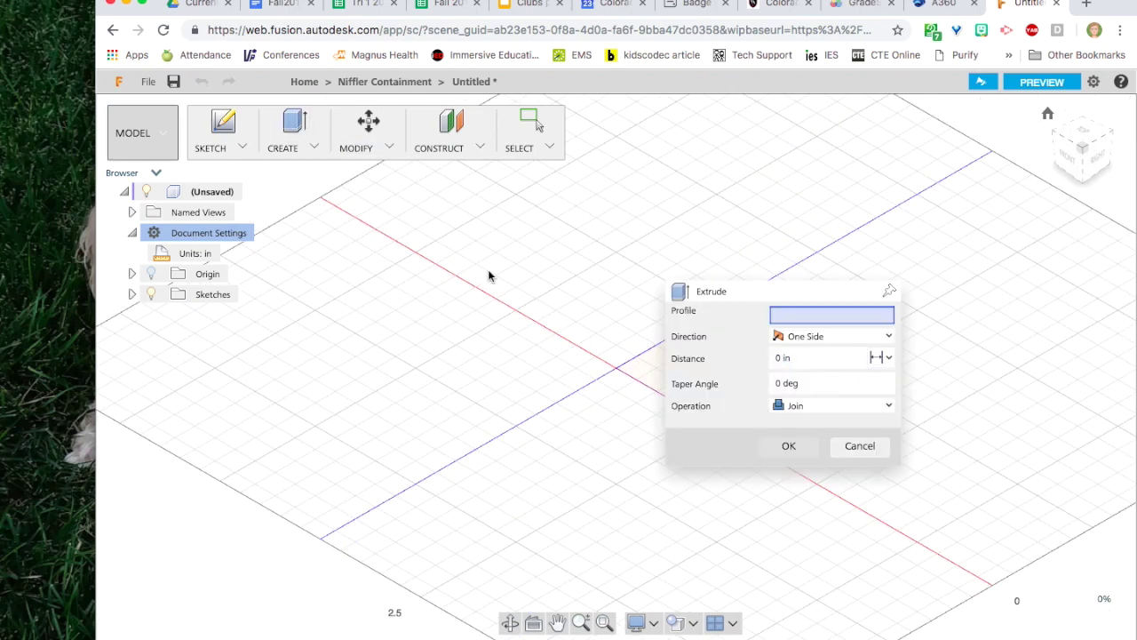
mouse_move(698, 298)
mouse_down()
mouse_move(882, 252)
mouse_move(872, 269)
mouse_up()
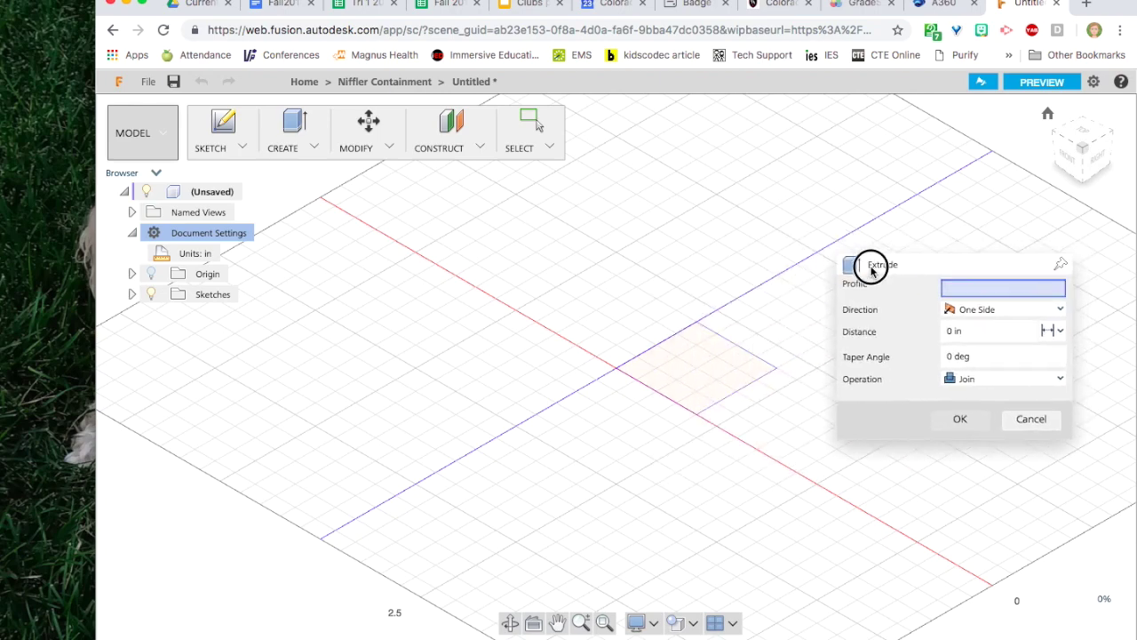
click(716, 362)
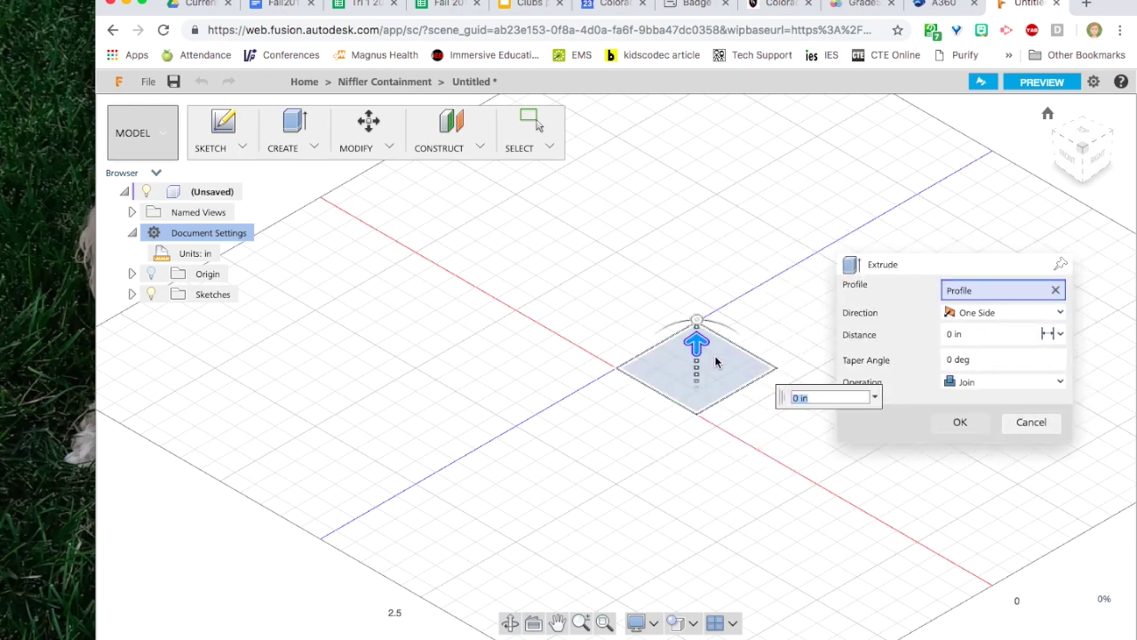
click(959, 336)
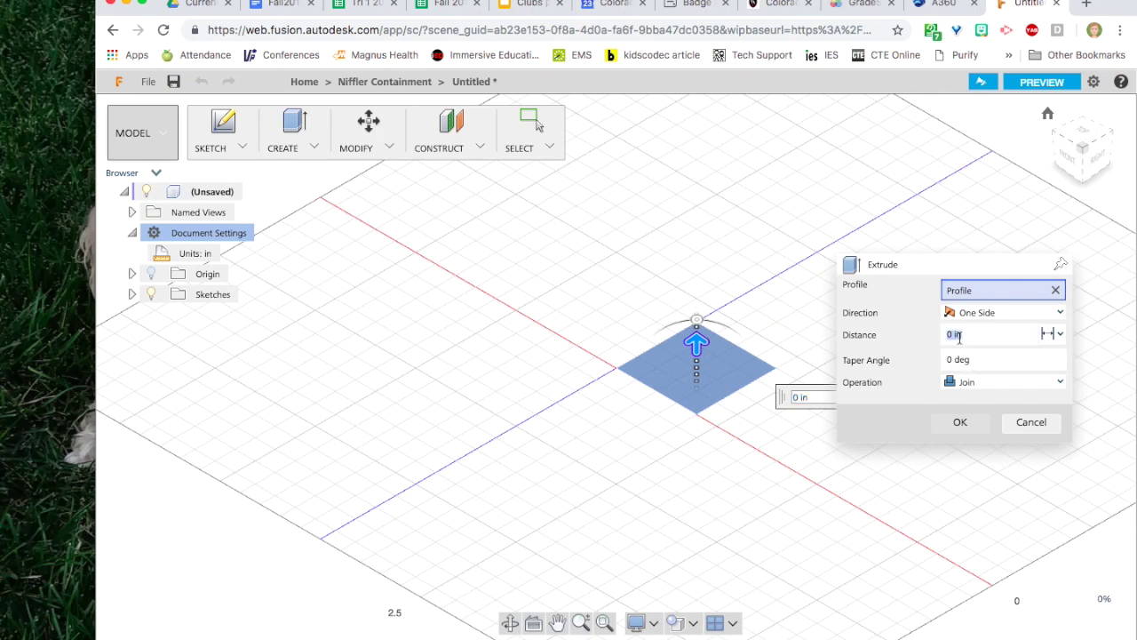
text(2)
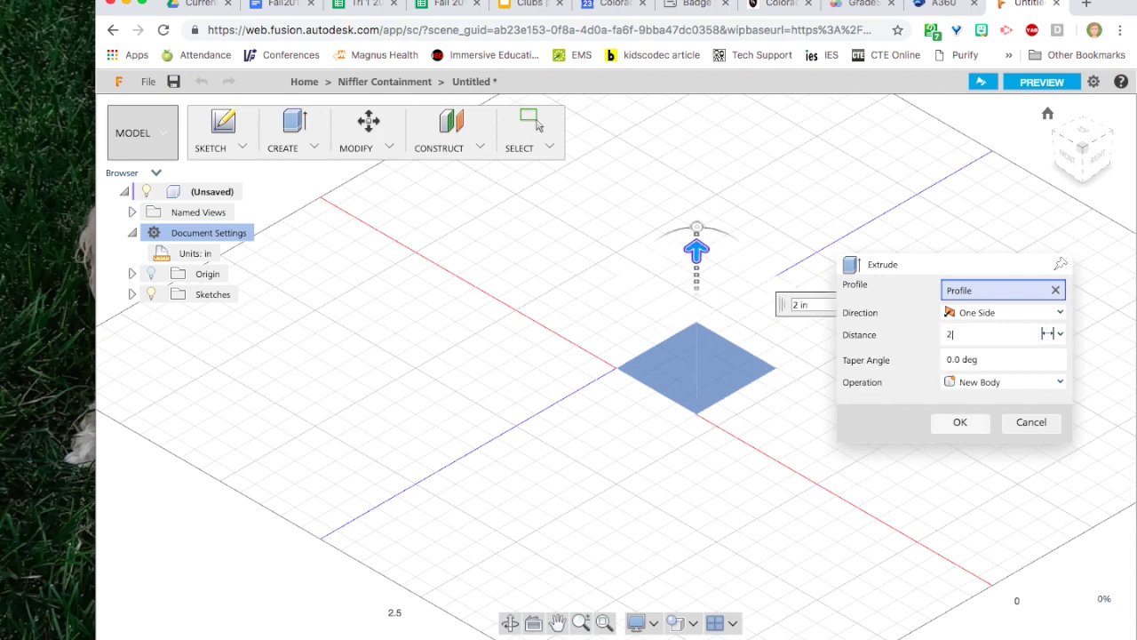
click(961, 422)
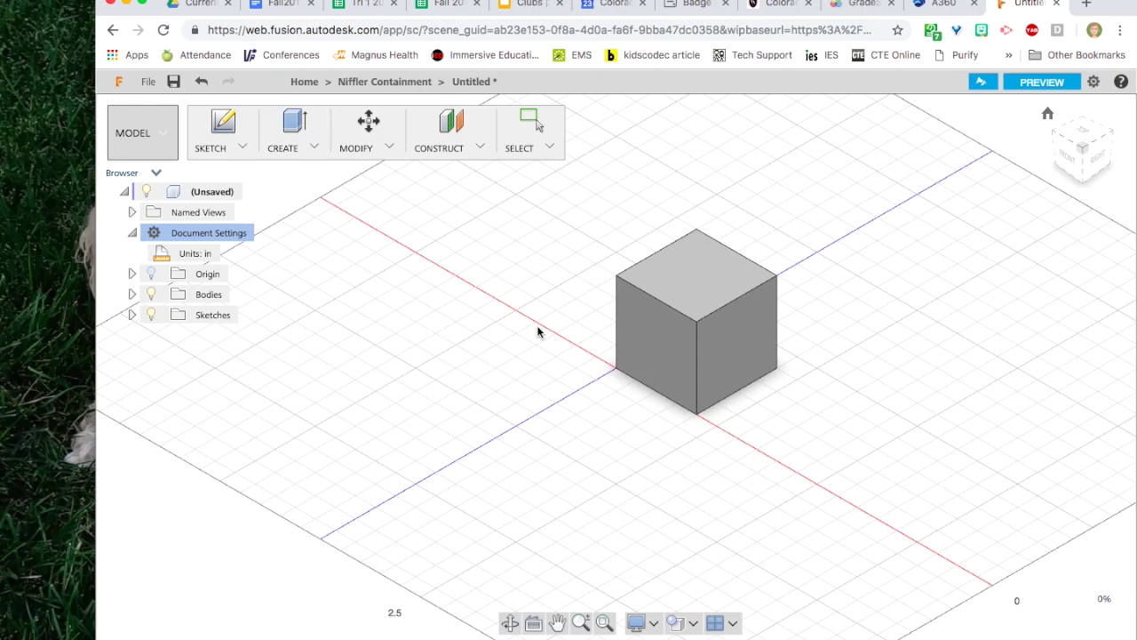
click(221, 127)
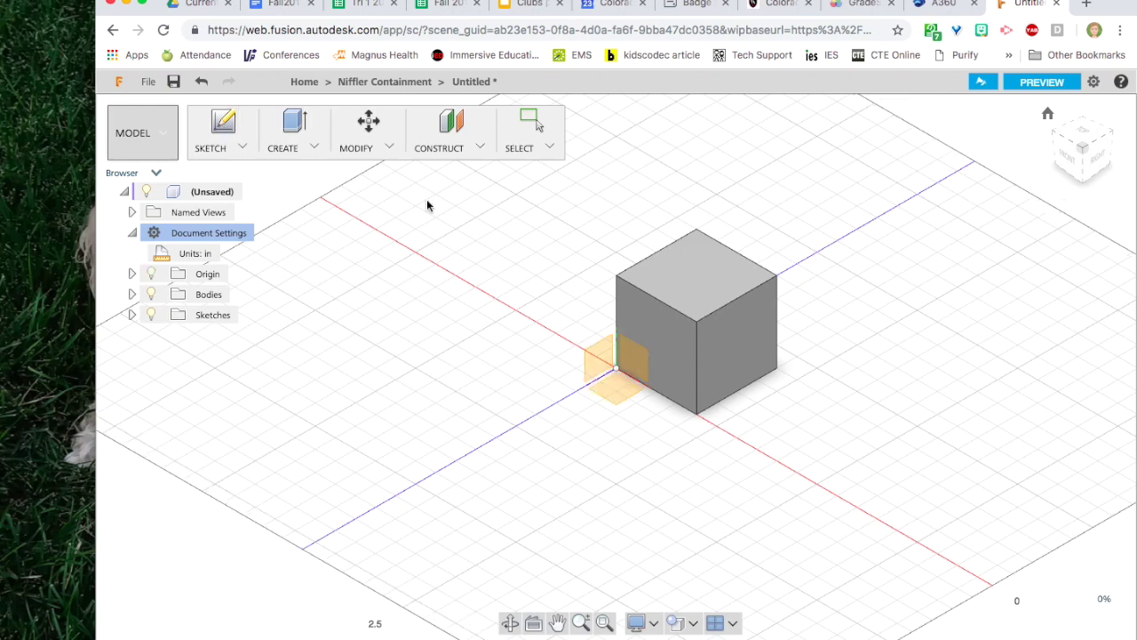
On the cube's top face, draw a smaller rectangle inset inside the square outline.
click(692, 281)
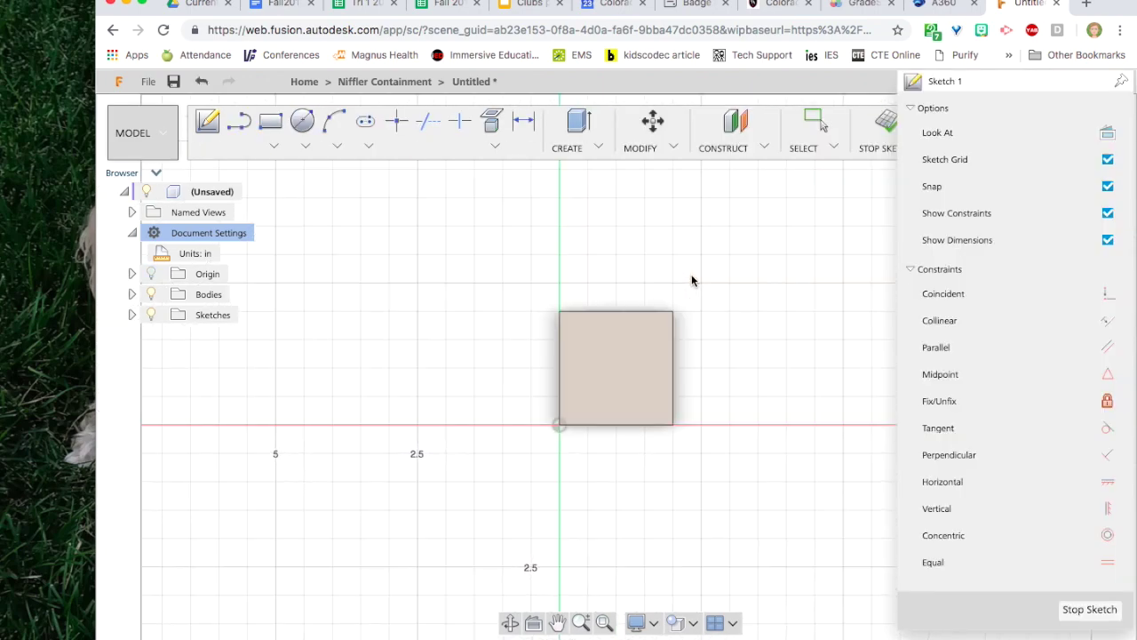
click(270, 121)
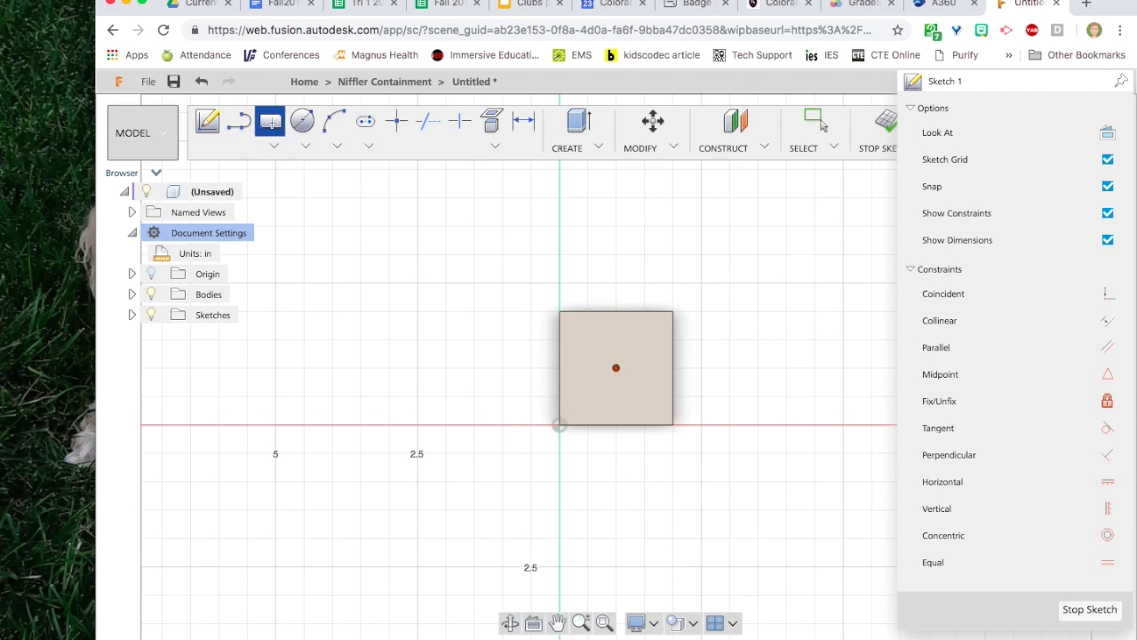
click(574, 324)
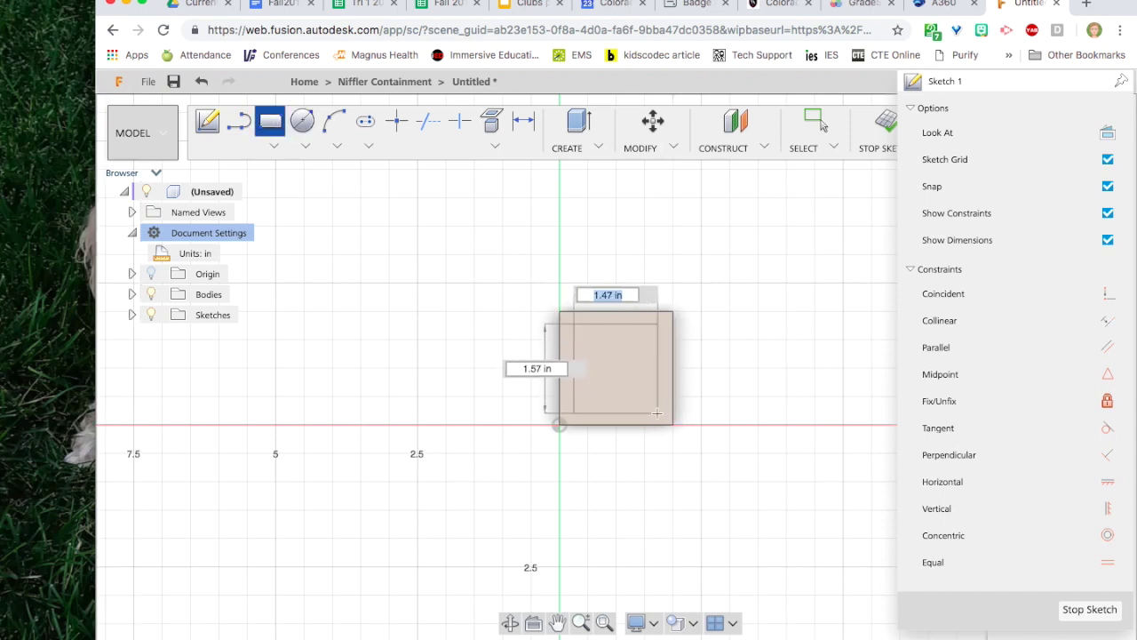
click(662, 412)
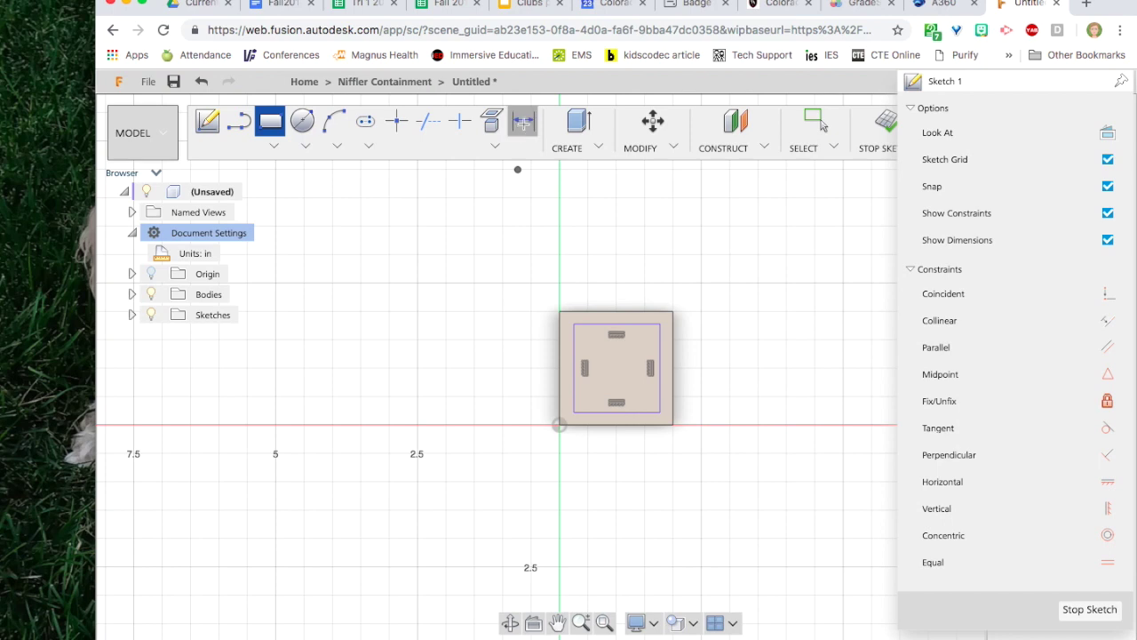
Dimension the inner rectangle's top and right offsets to 1/8 in from the cube edges.
click(524, 123)
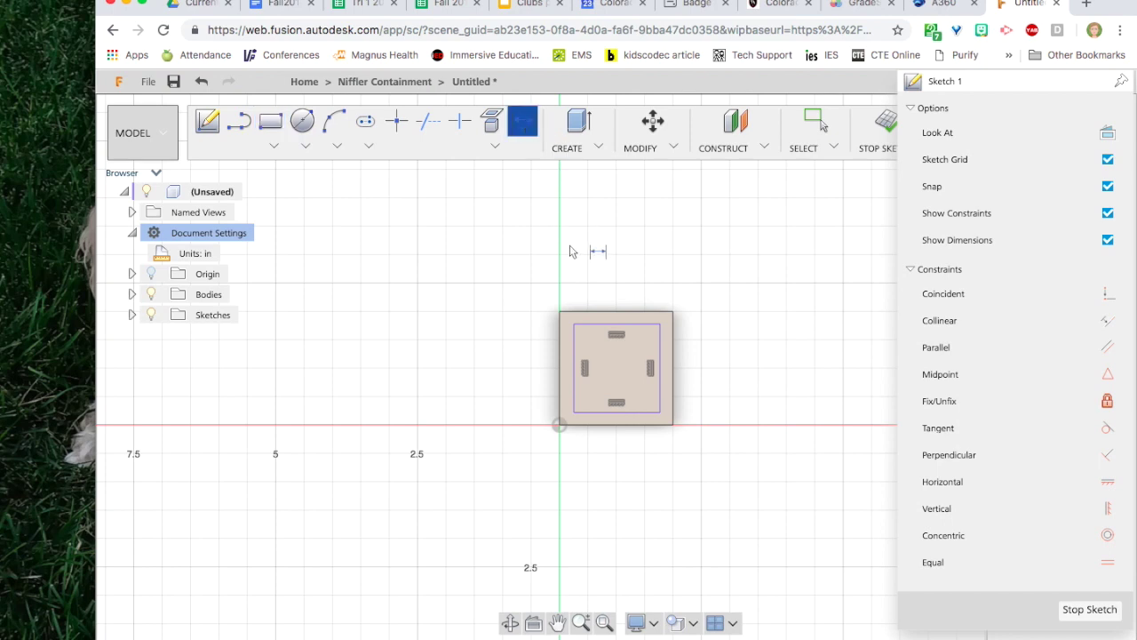
click(610, 328)
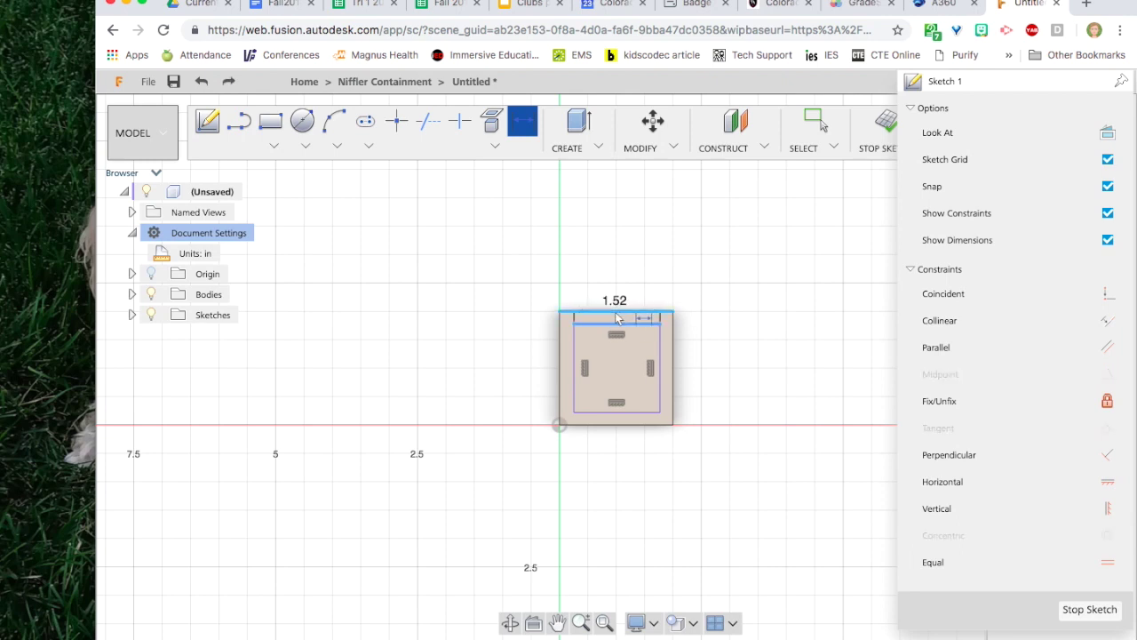
click(711, 315)
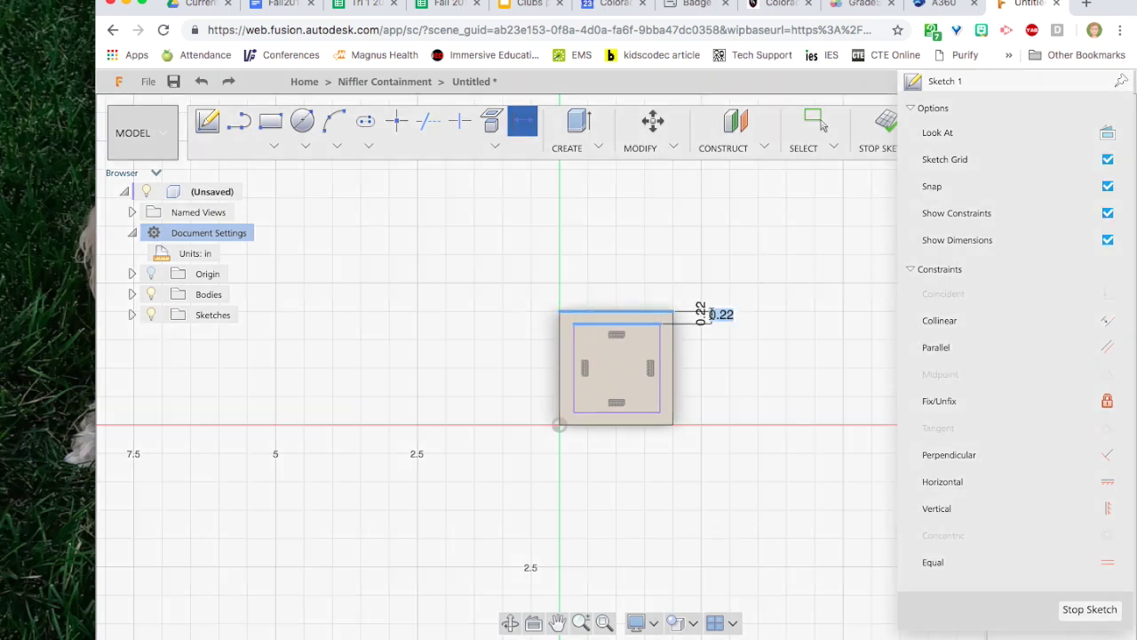
text(1/8)
key(Return)
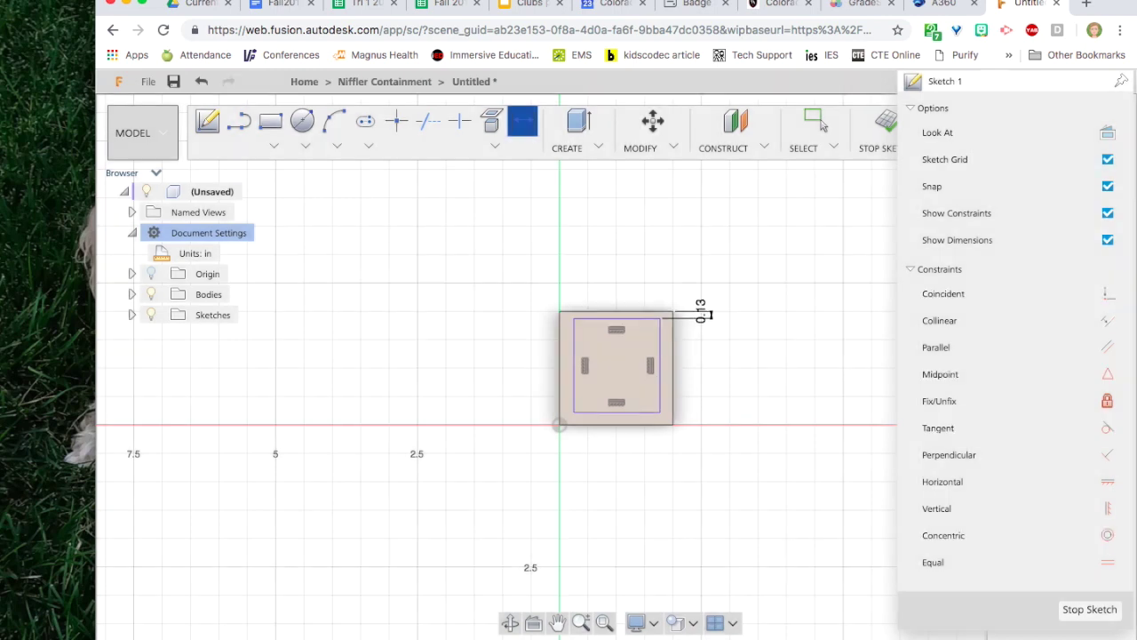
click(660, 349)
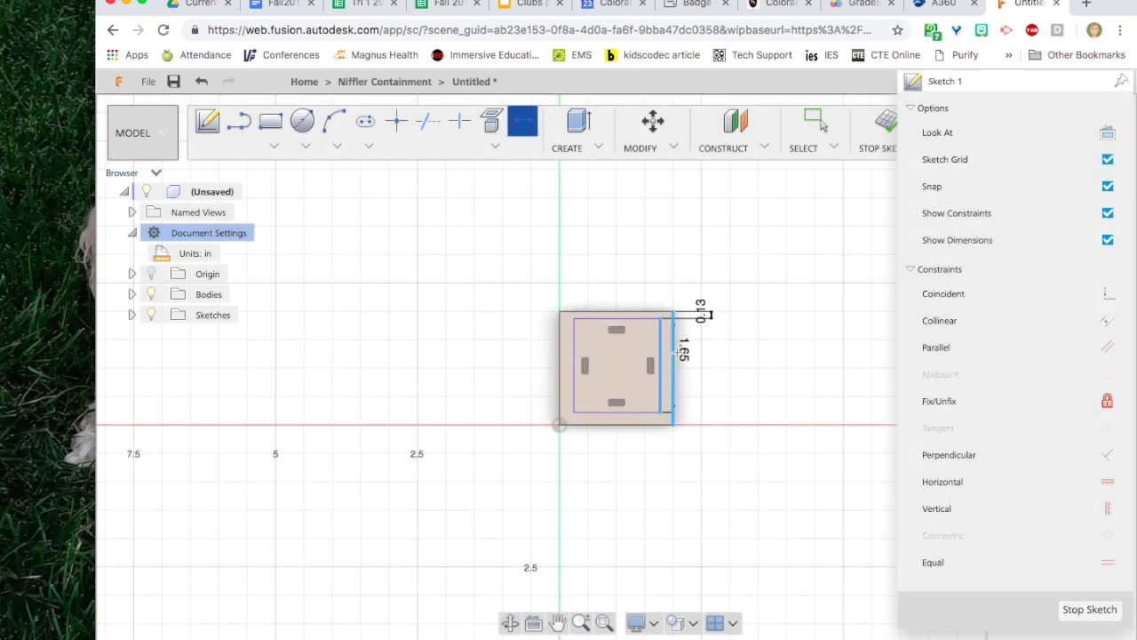
click(673, 349)
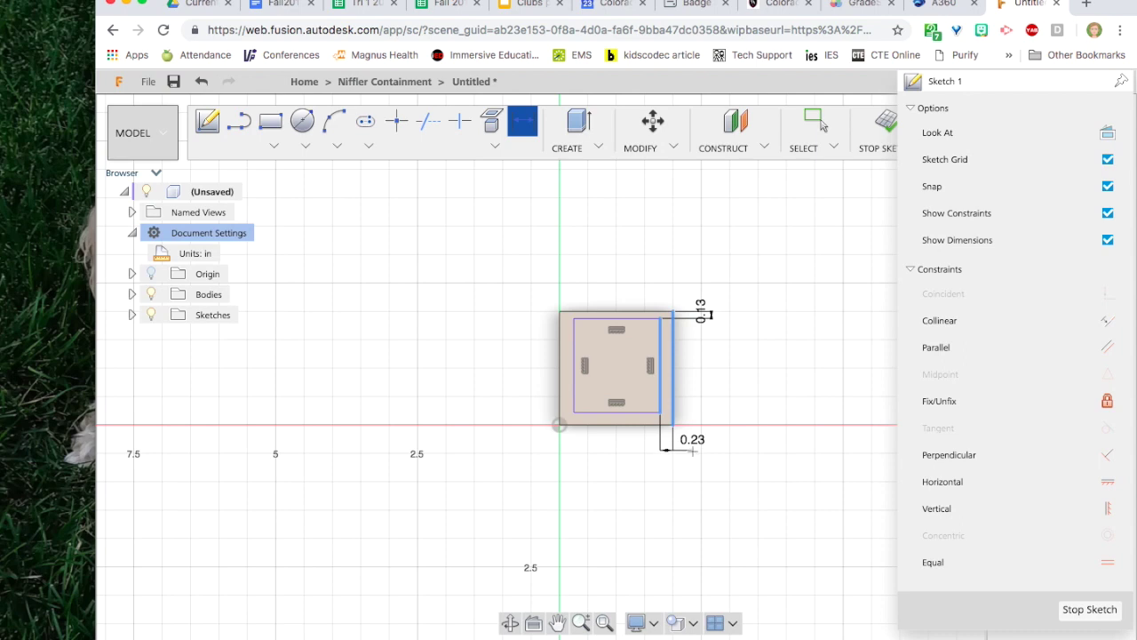
click(692, 449)
text(1/)
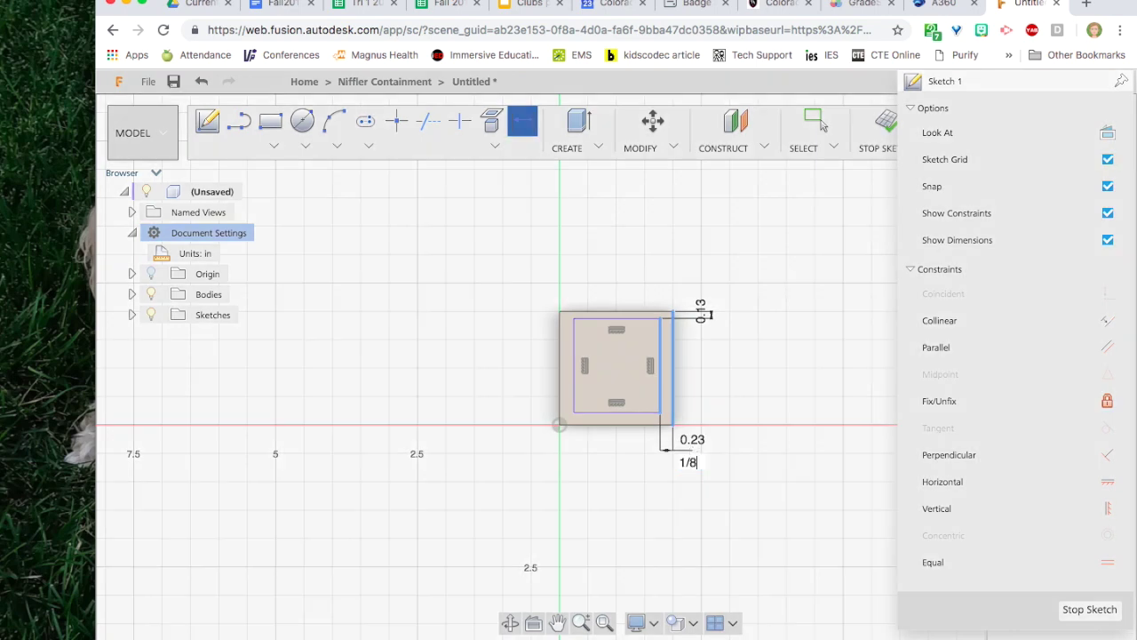
text(8)
key(Return)
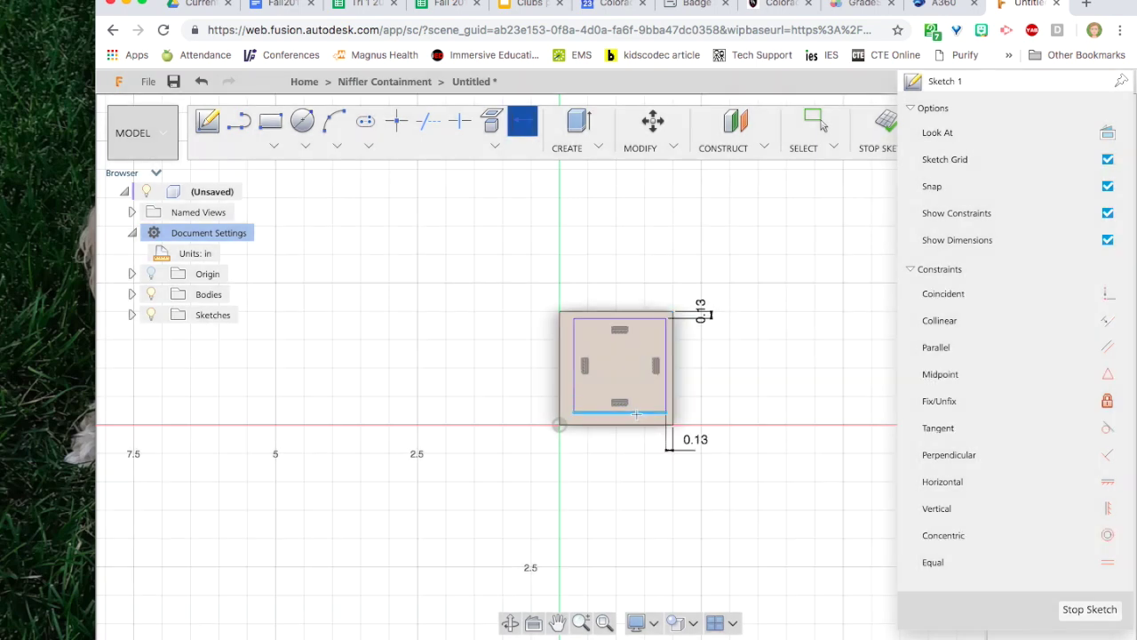
Dimension the bottom and left offsets to 1/8 in and finish the sketch.
click(636, 413)
click(631, 427)
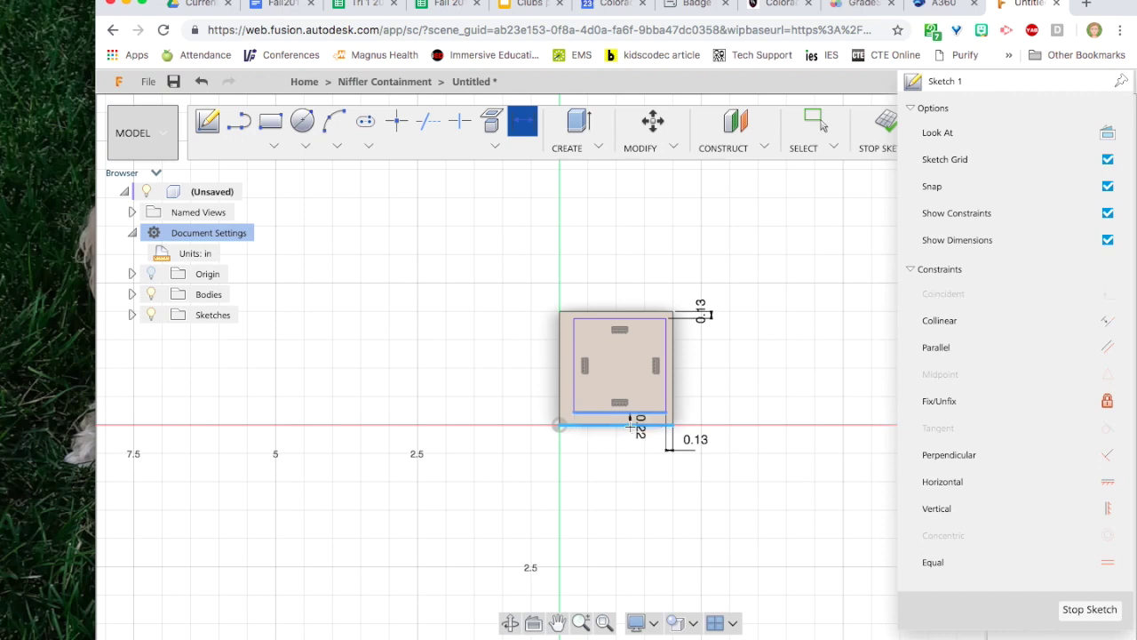
click(625, 459)
text(1/8)
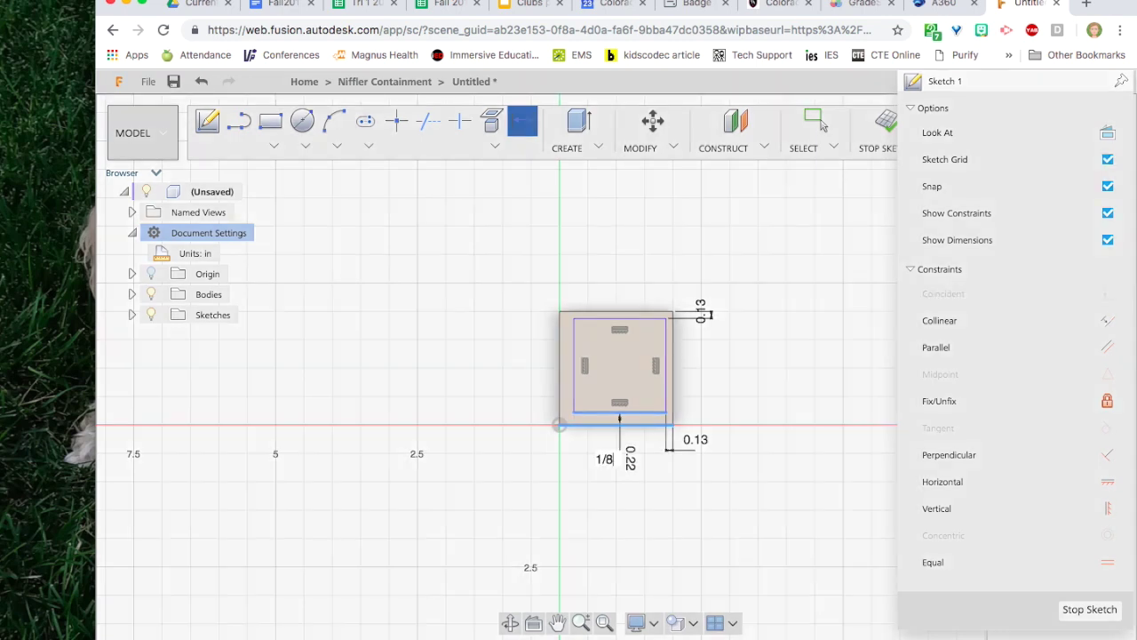
key(Return)
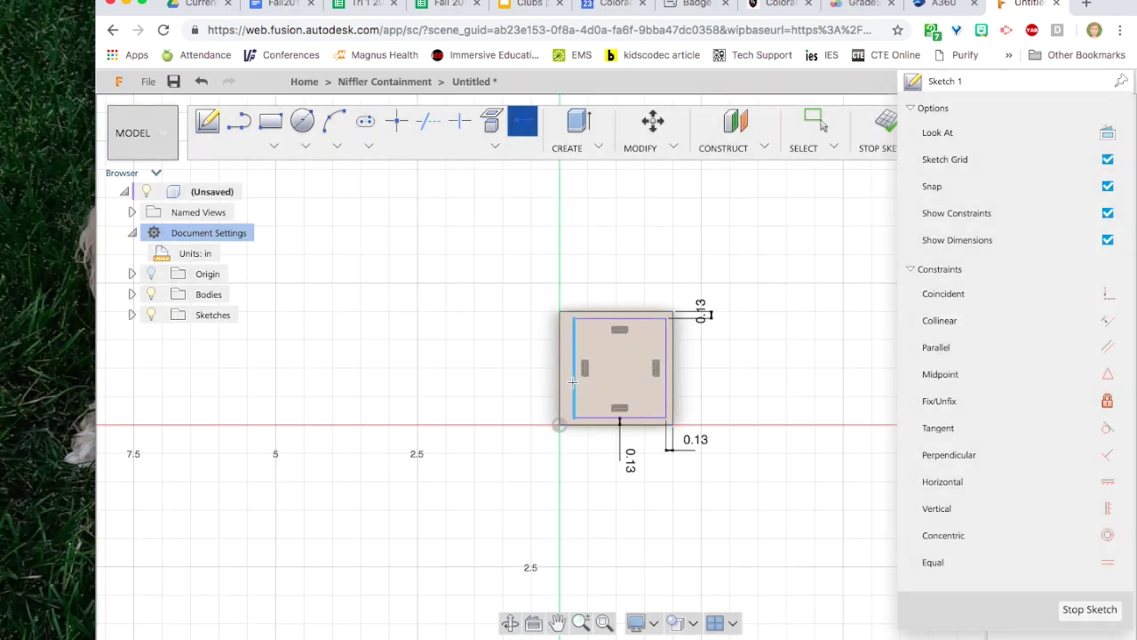
click(573, 382)
click(560, 380)
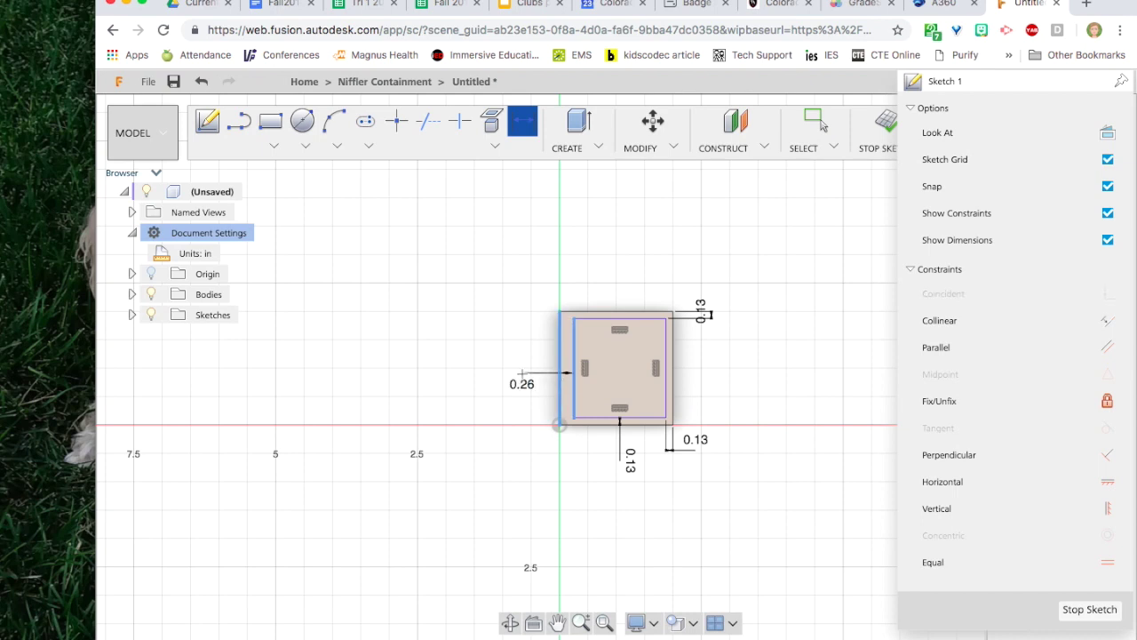
click(521, 383)
text(1/8)
key(Return)
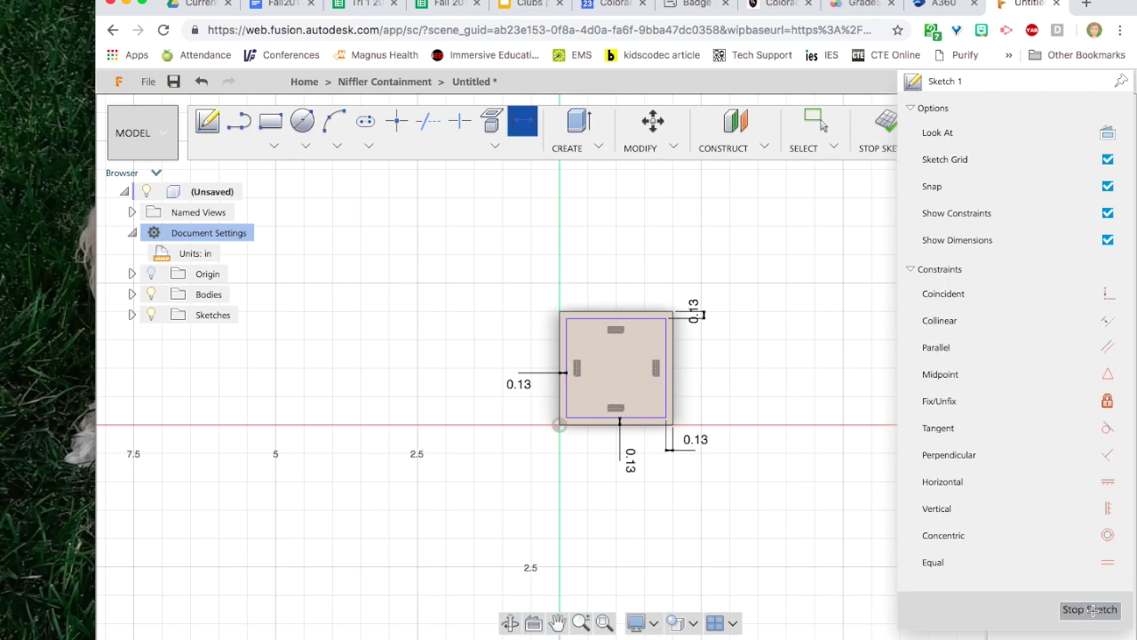
click(1091, 610)
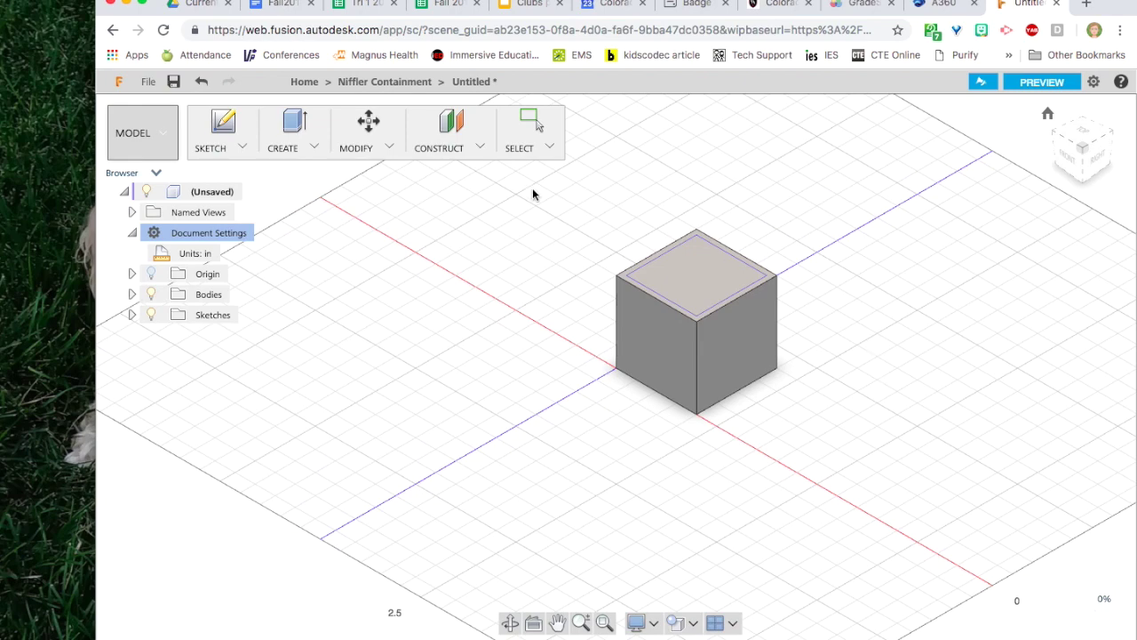
Extrude-cut the inner square profile -1.875 in into the cube to hollow it.
key(e)
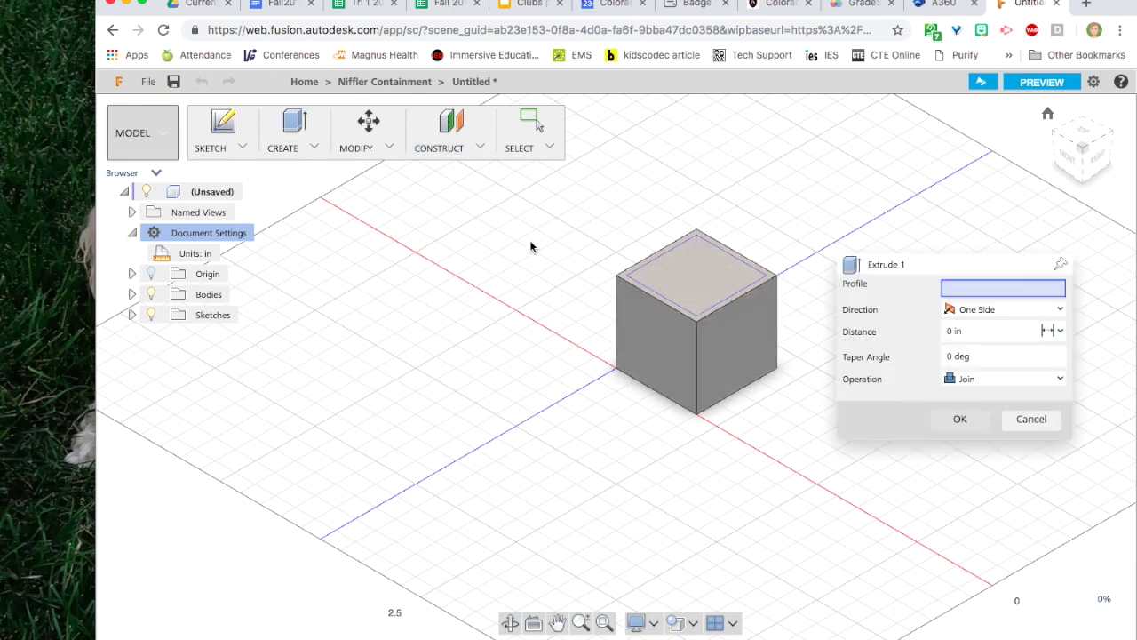
click(681, 273)
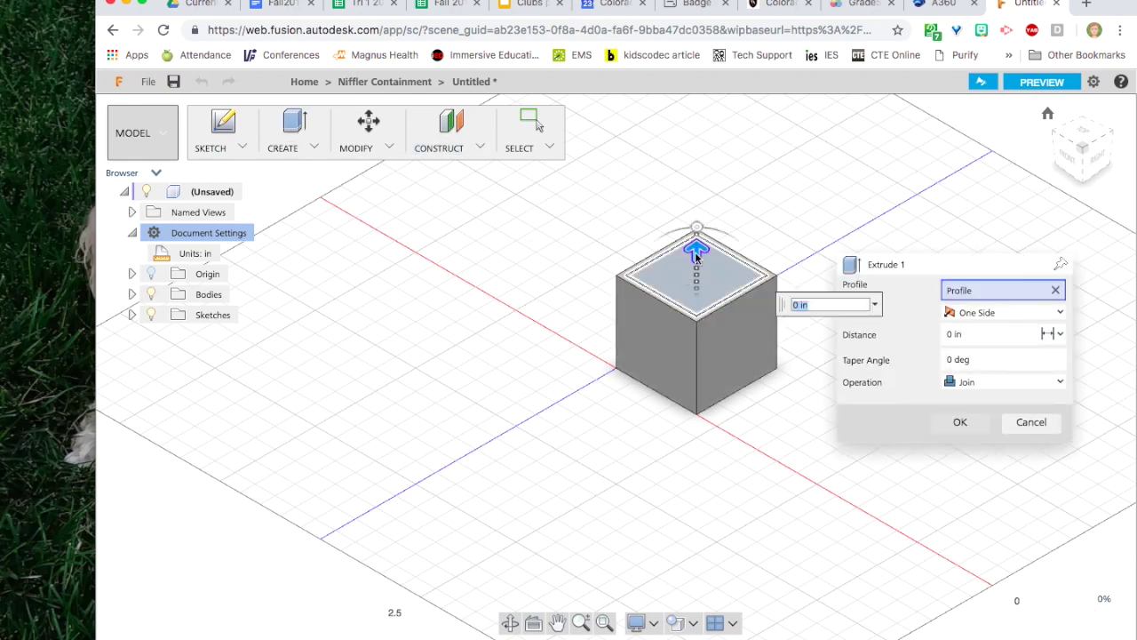
drag(695, 252, 696, 365)
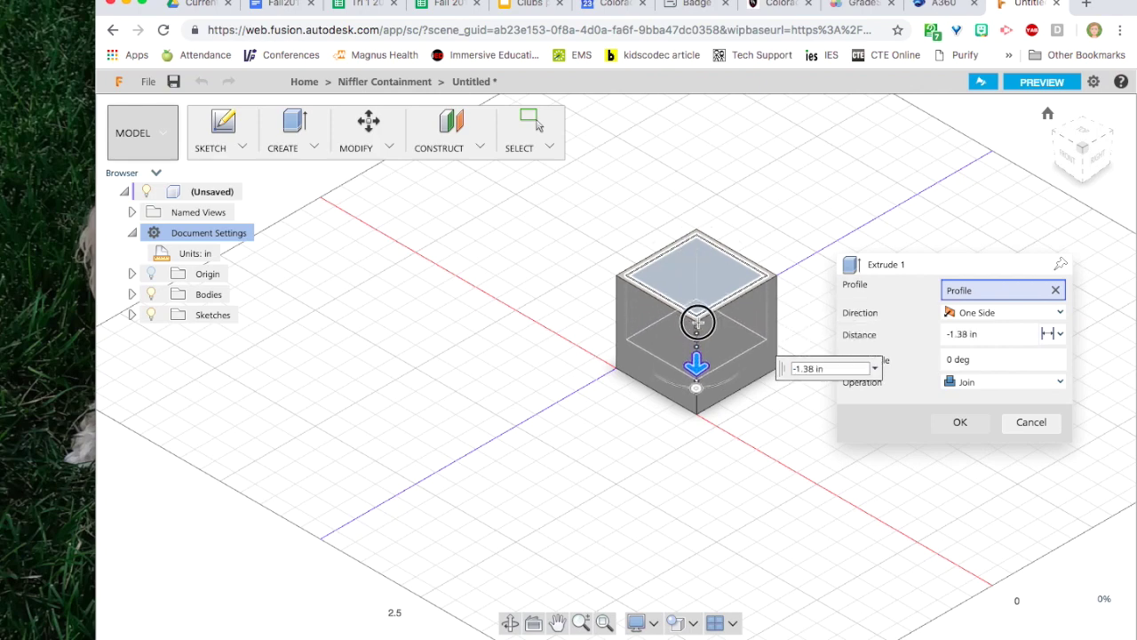
drag(698, 322, 700, 334)
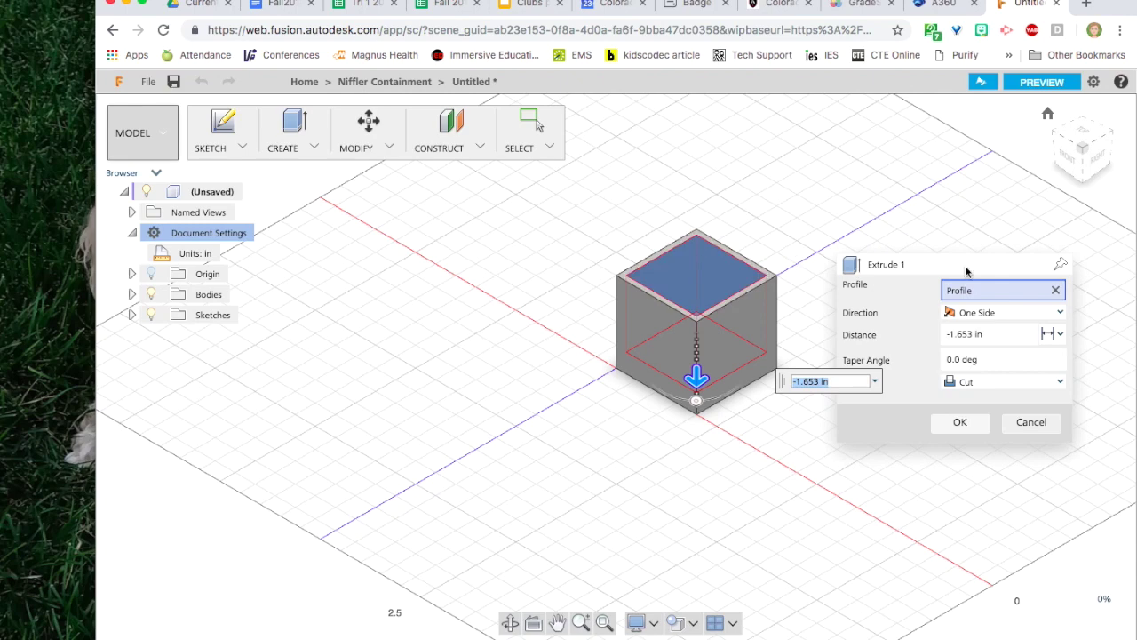
click(971, 338)
text(-1.8)
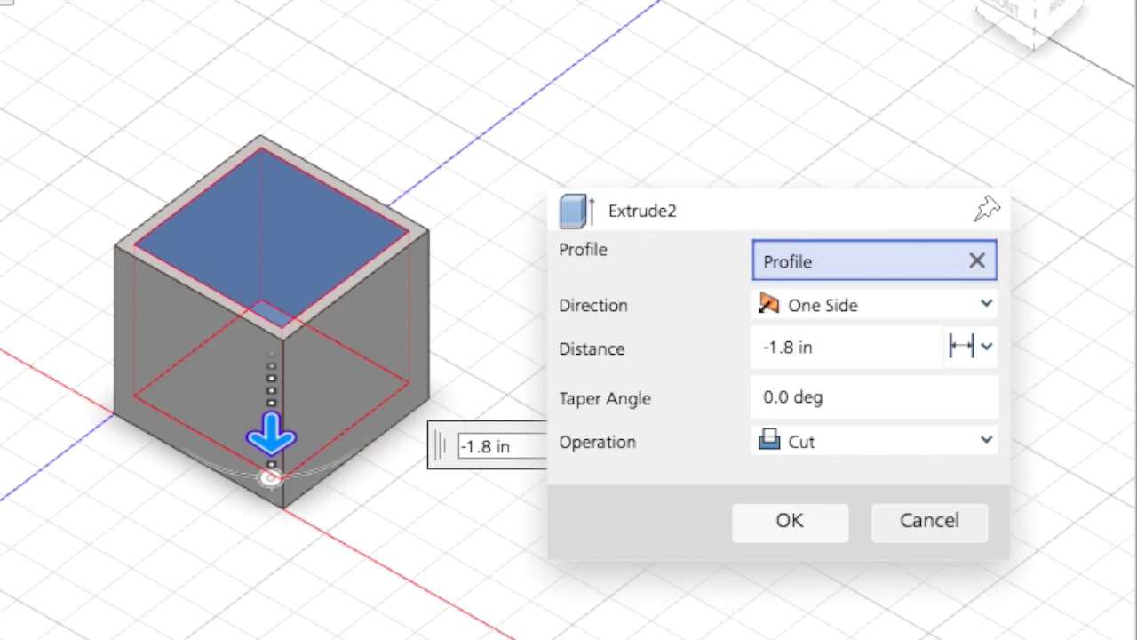
text(75)
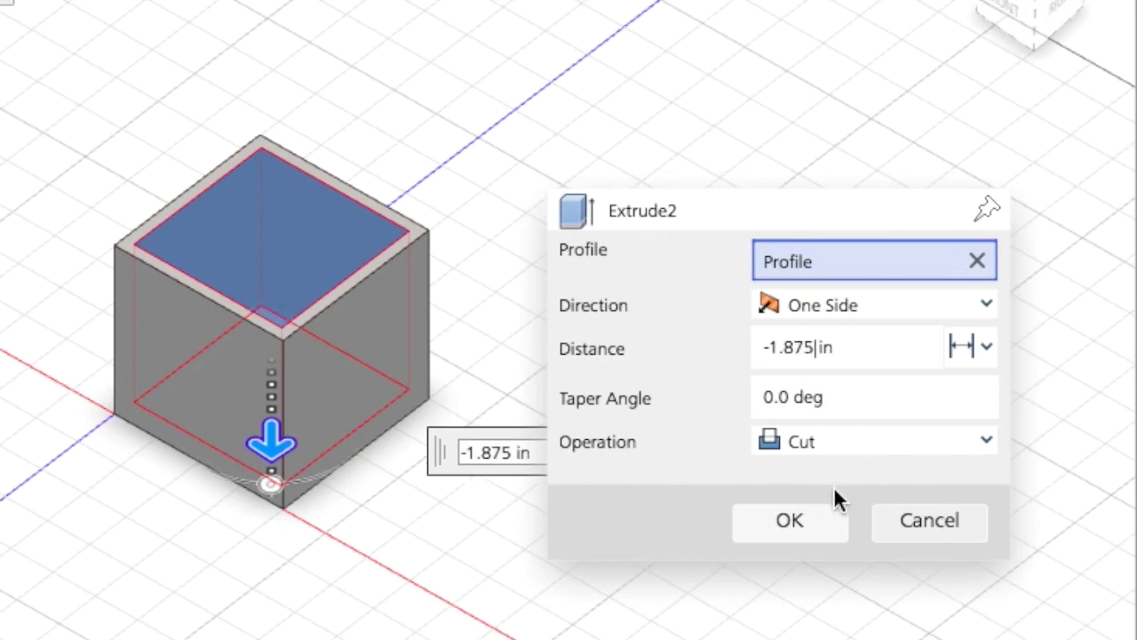
click(812, 520)
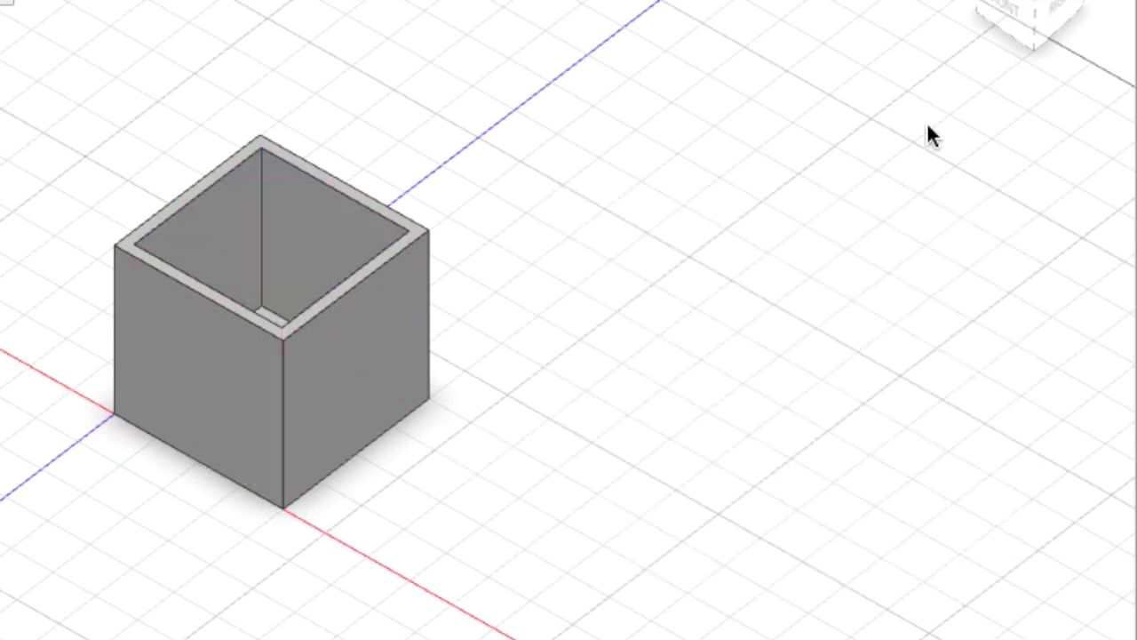
drag(1028, 7, 1092, 158)
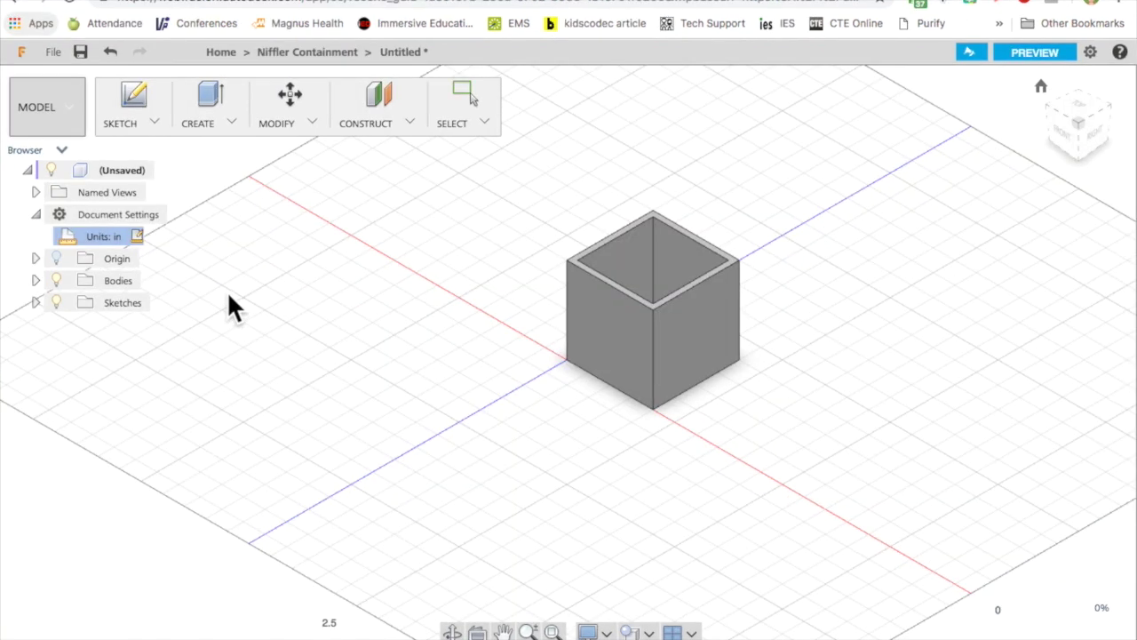
Create Sketch 3 on the origin plane at the base of the box.
click(129, 86)
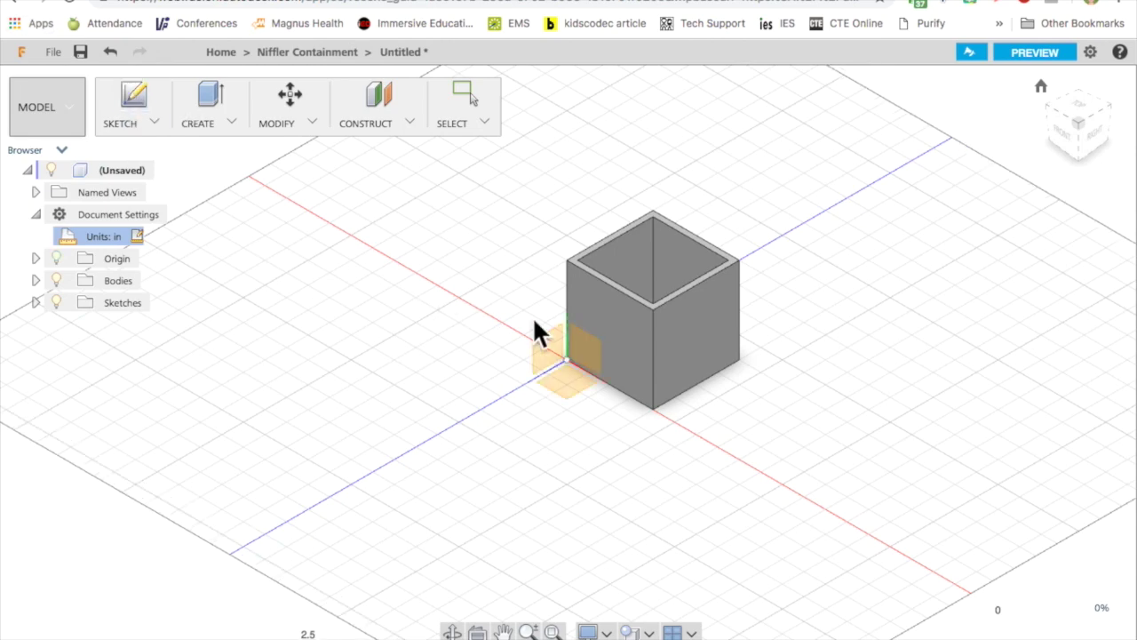
click(613, 344)
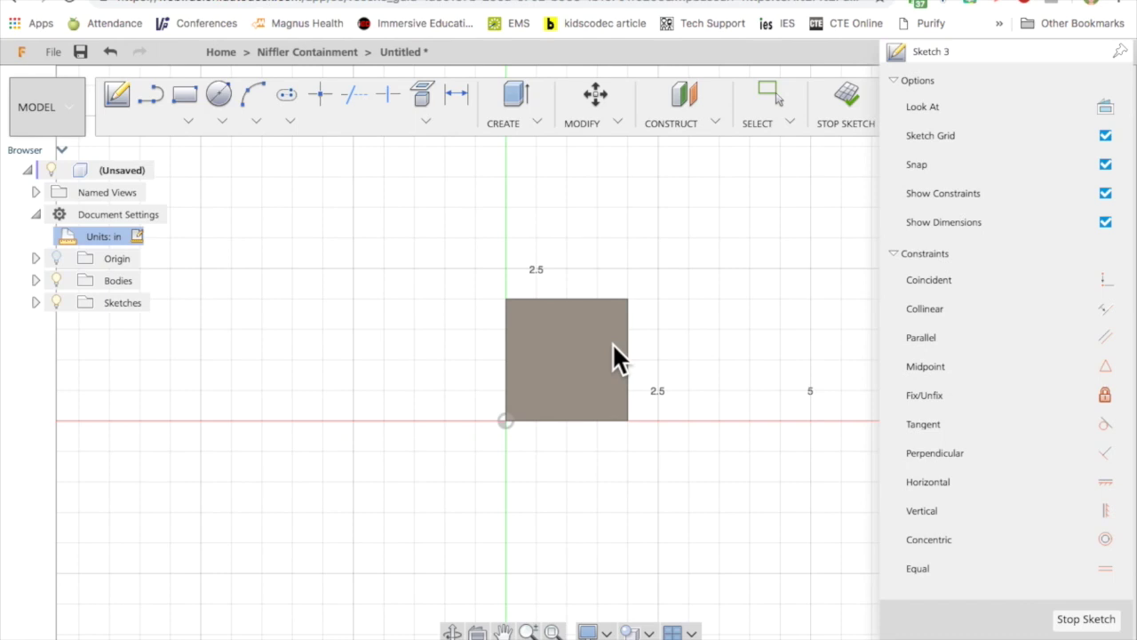
click(142, 92)
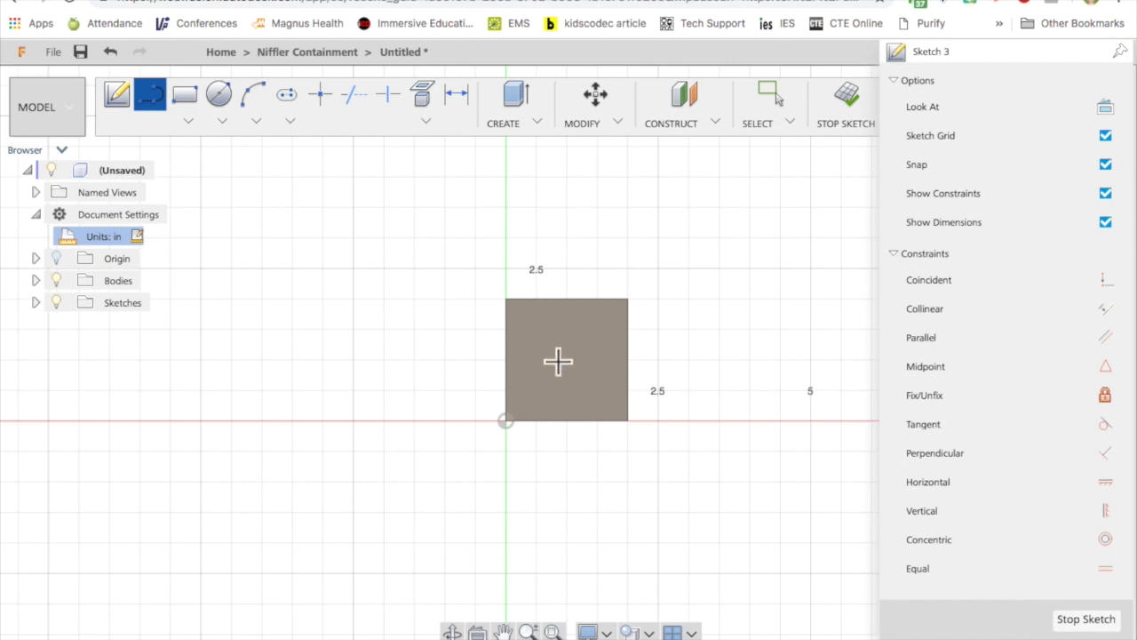
Draw a closed three-line right triangle with a vertical left leg and top-left right angle.
scroll(558, 360, down, 1)
scroll(558, 360, up, 3)
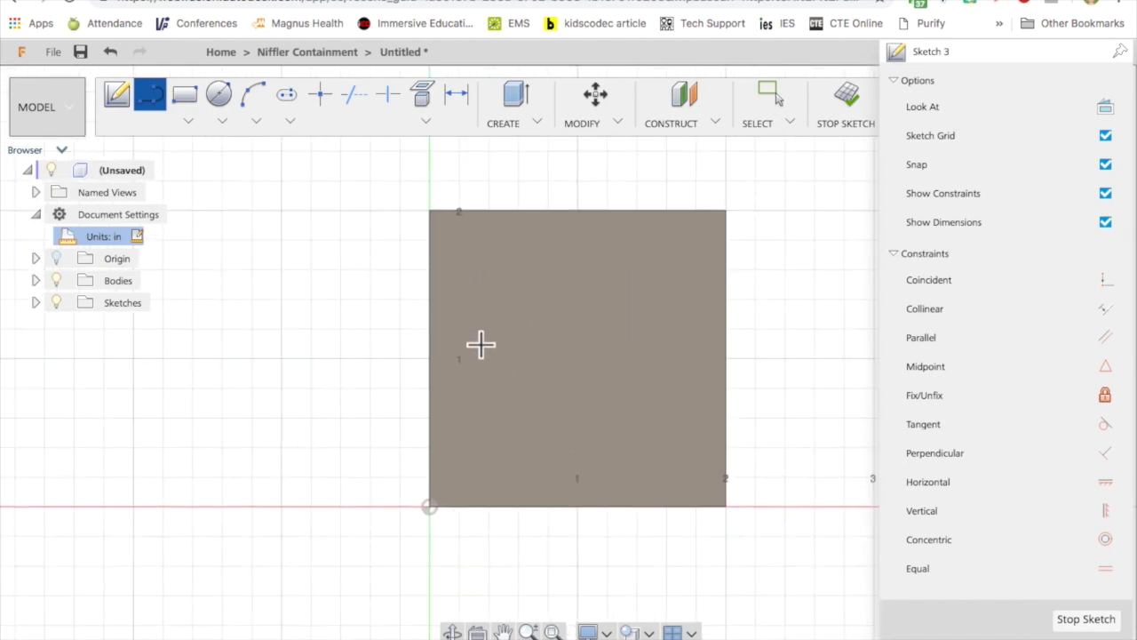
click(480, 345)
click(481, 451)
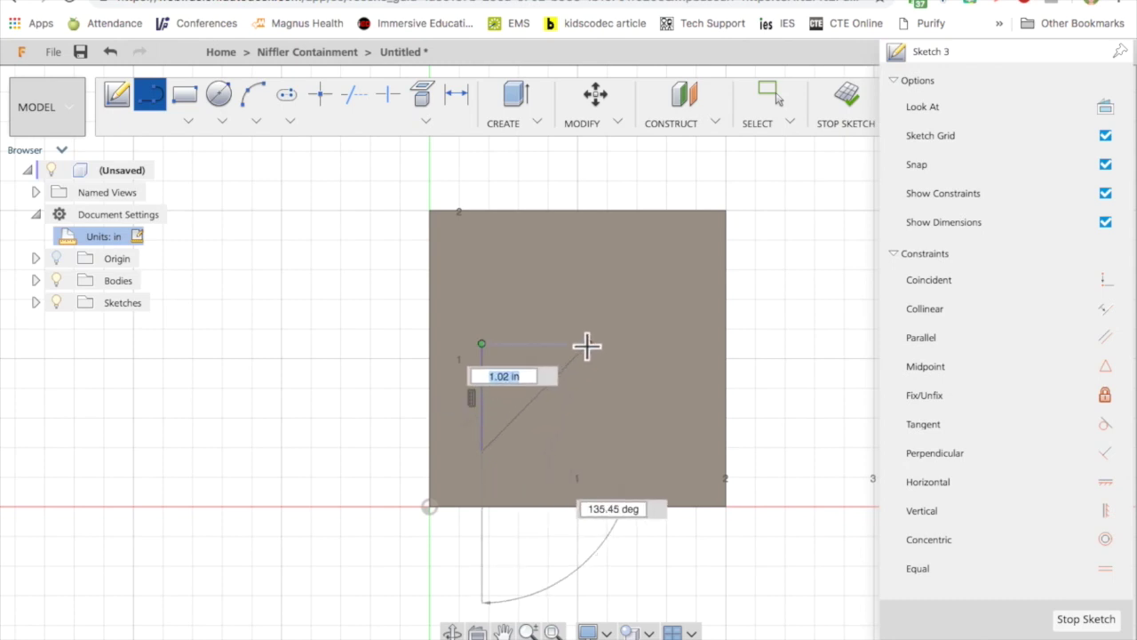
click(586, 345)
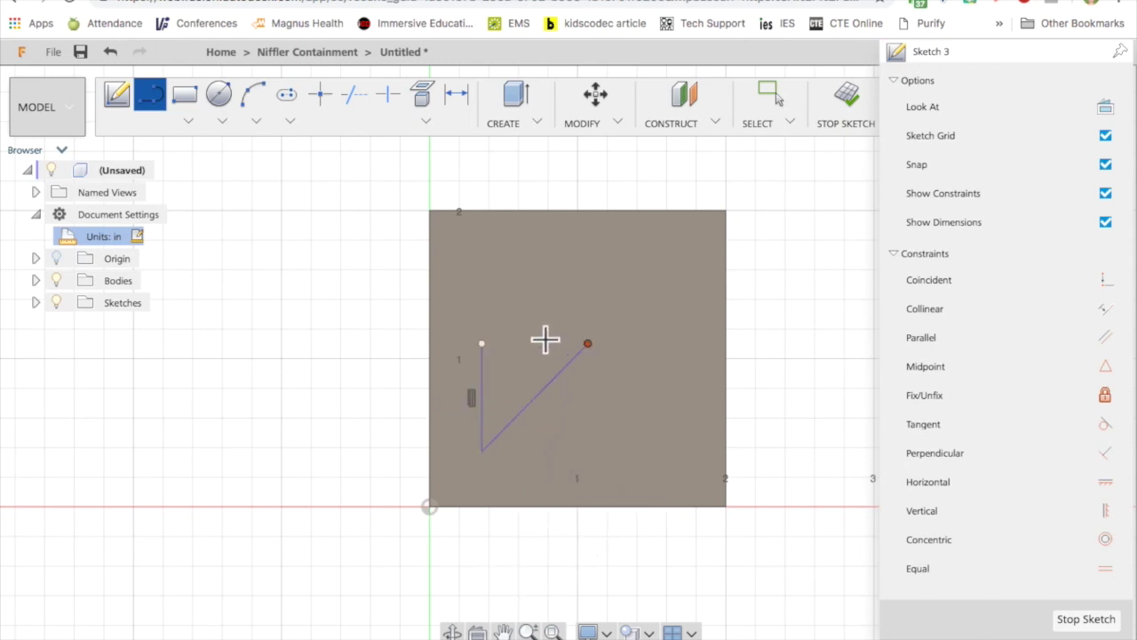
click(479, 344)
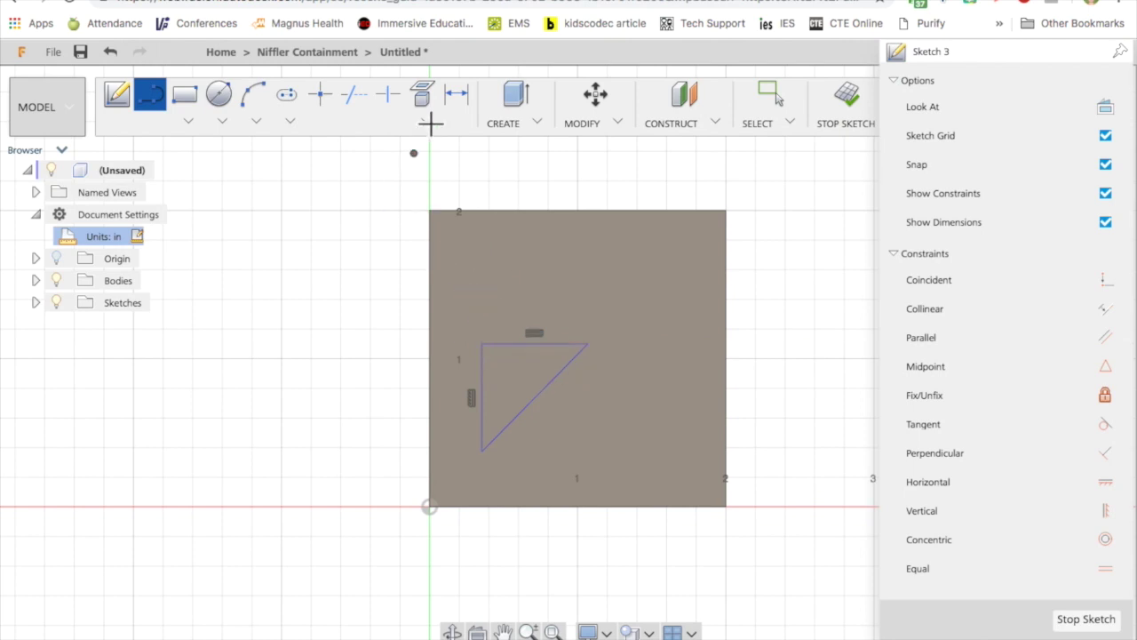
Dimension the triangle's top and left legs to 0.70 in.
click(457, 99)
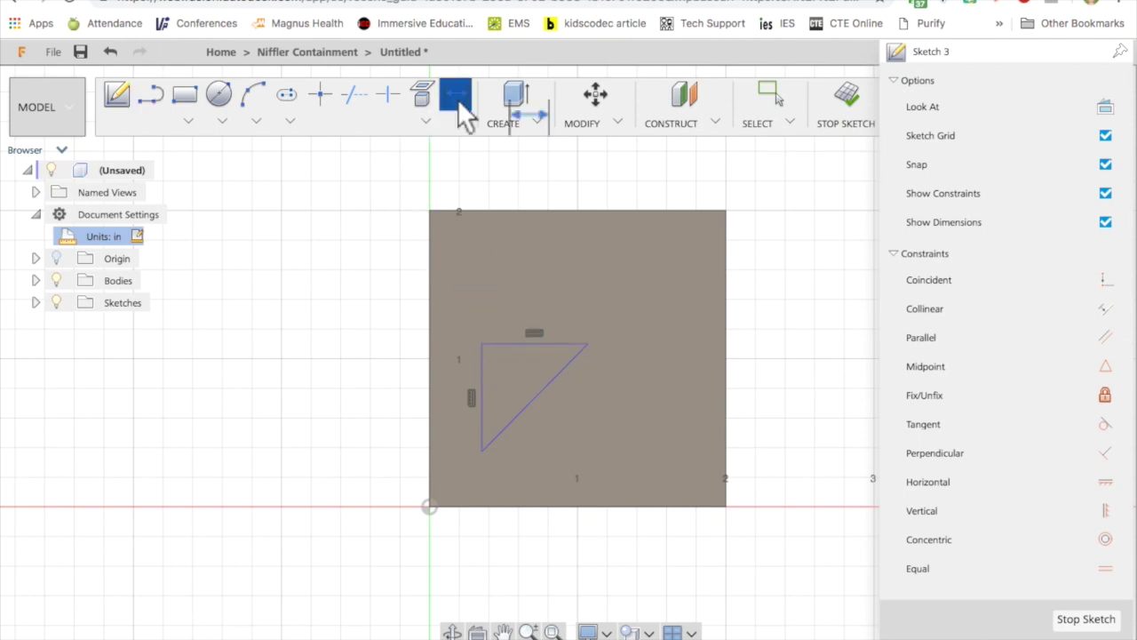
click(511, 343)
click(514, 288)
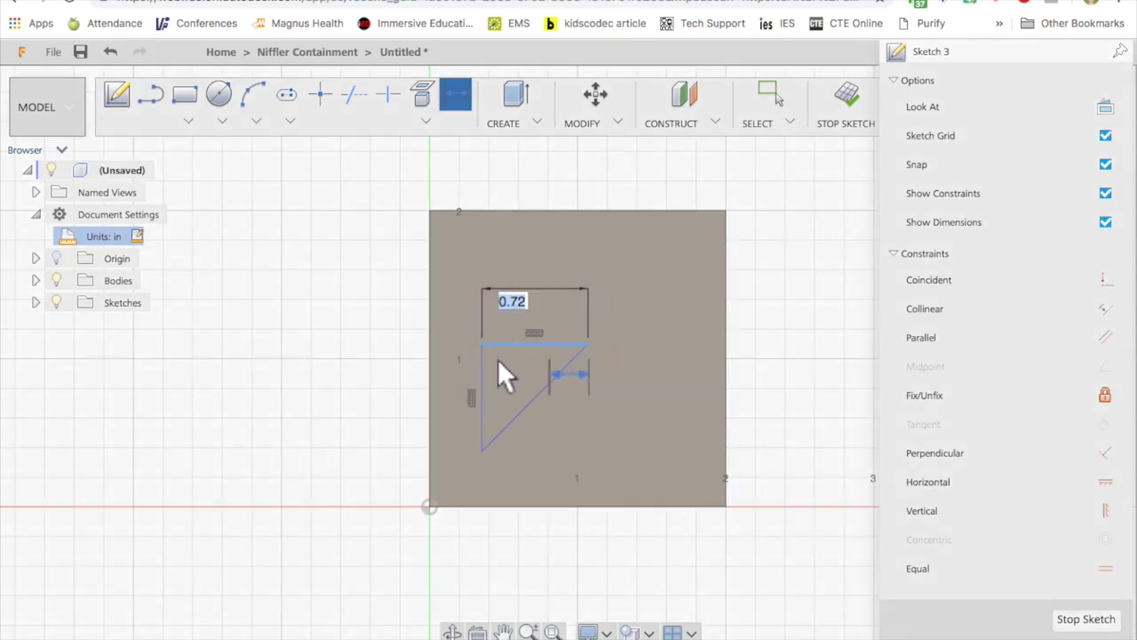
text(.7)
key(Return)
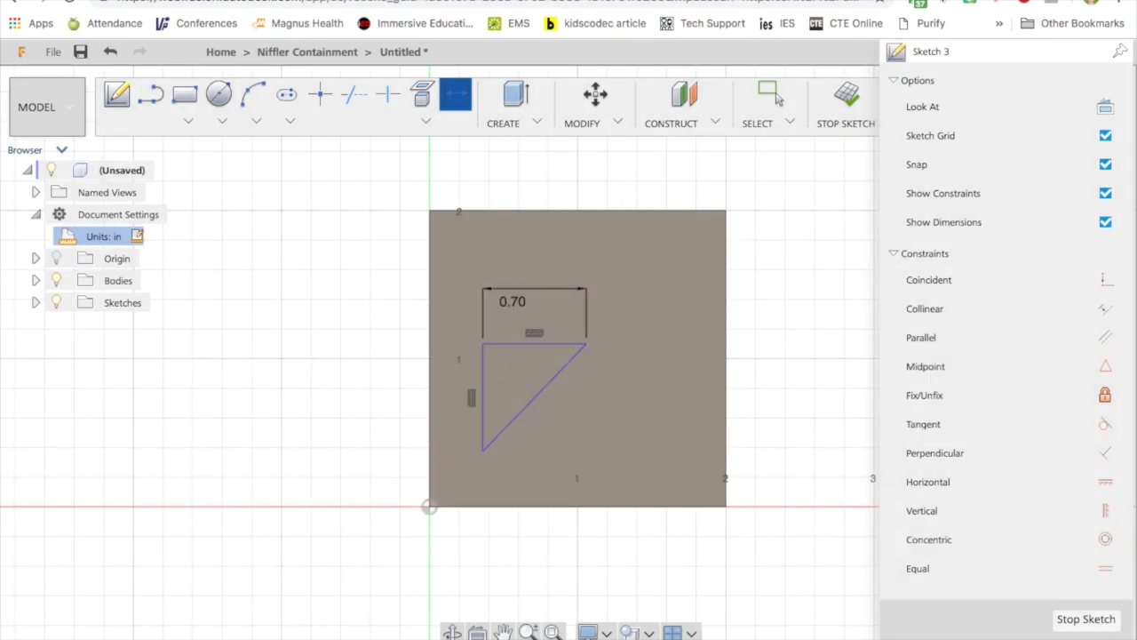
click(483, 373)
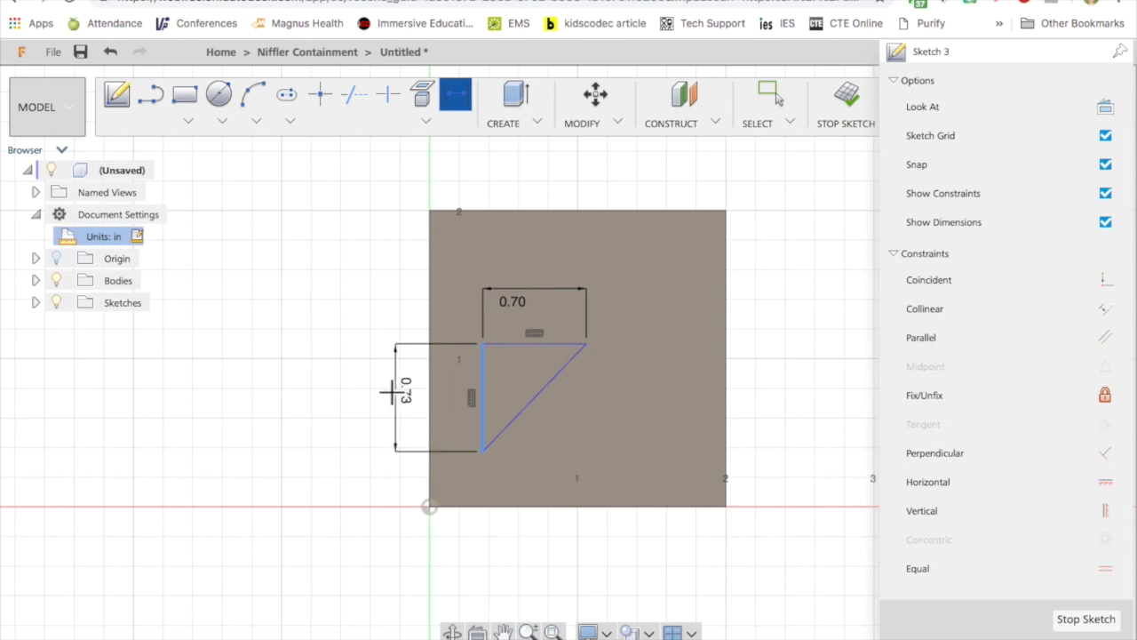
click(397, 391)
text(.7)
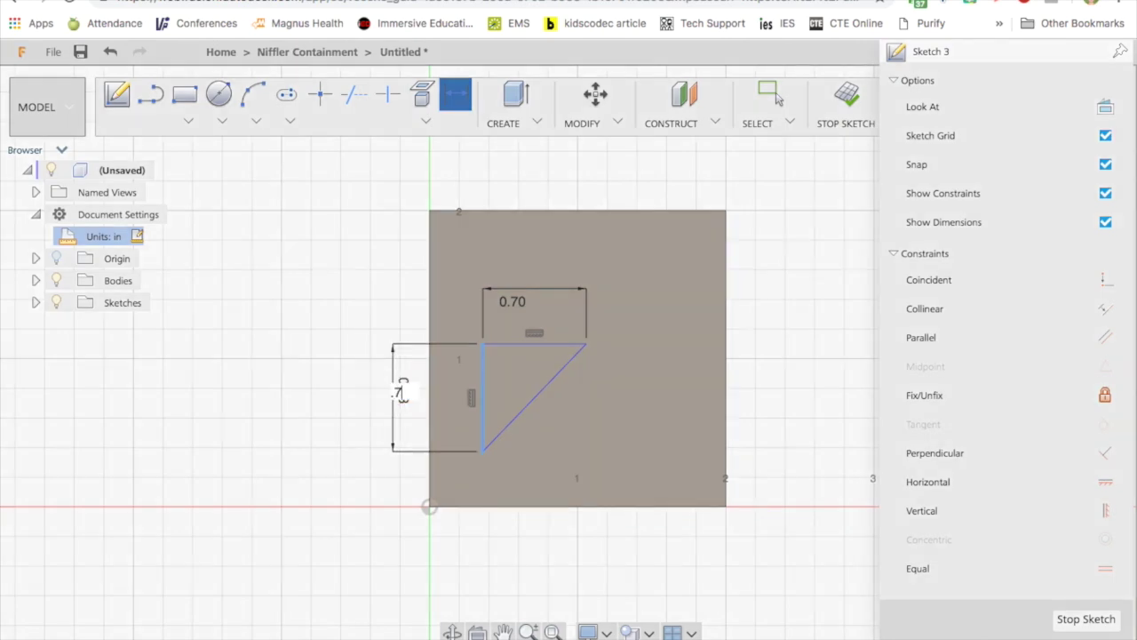
key(Return)
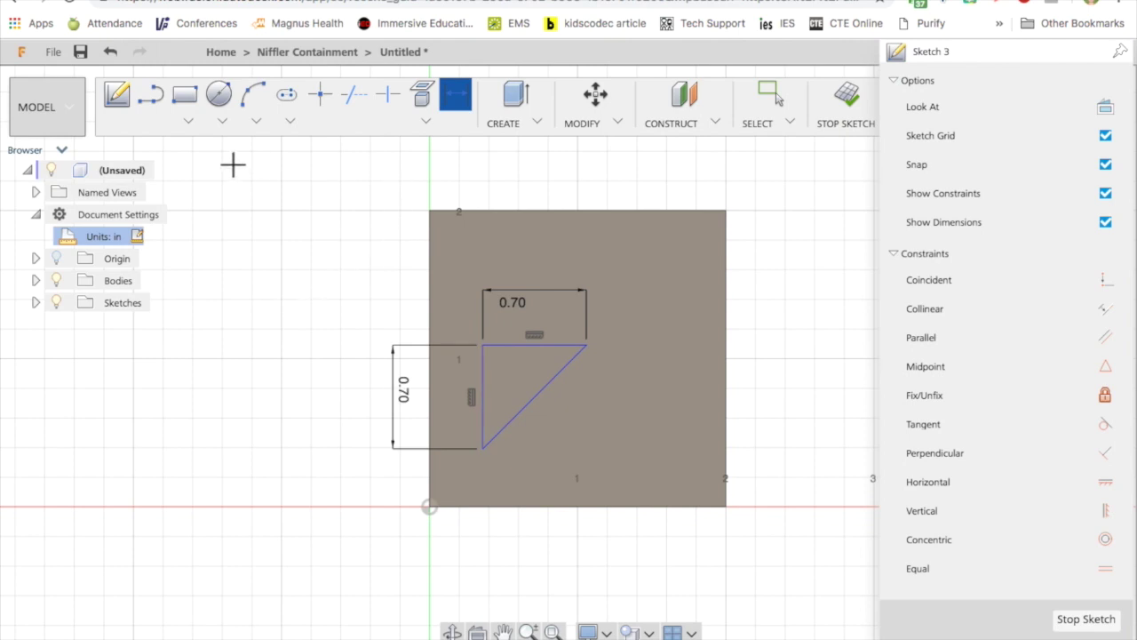
Position the triangle's corner 0.50 in above the bottom edge and 0.30 in from the left edge.
click(482, 447)
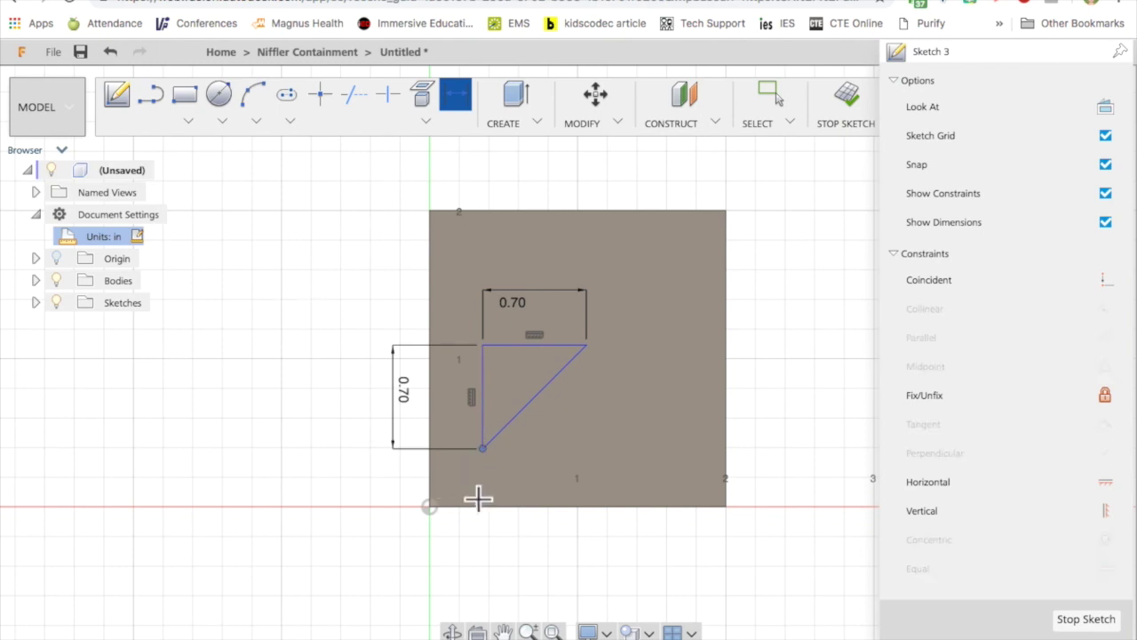
click(481, 505)
click(371, 474)
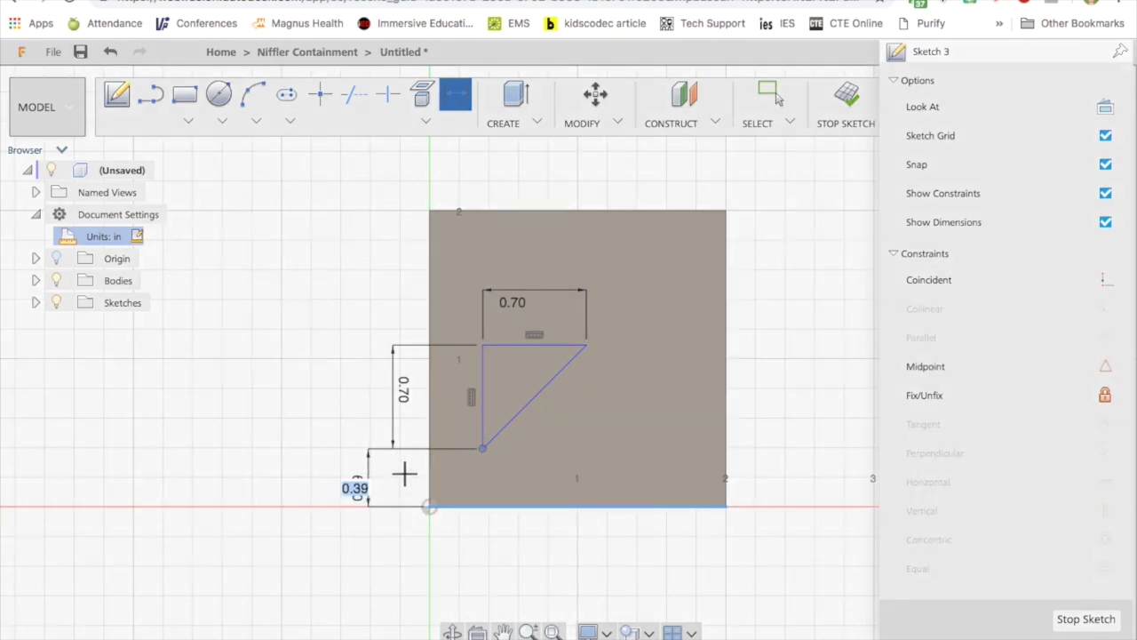
text(0.5)
key(Return)
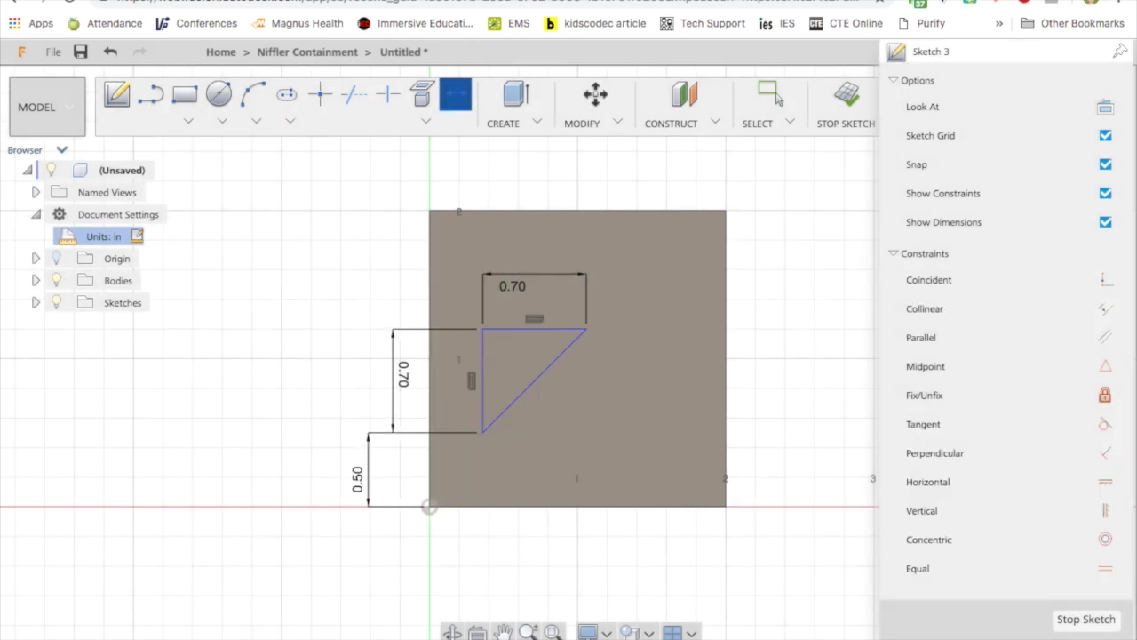
click(484, 434)
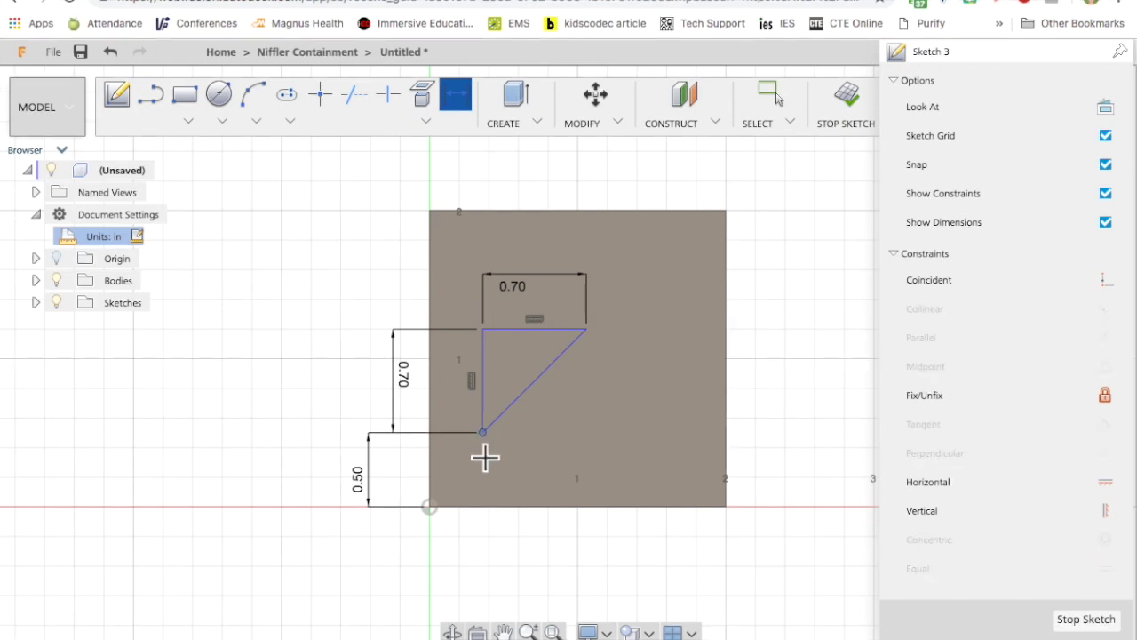
shift+click(430, 409)
key(d)
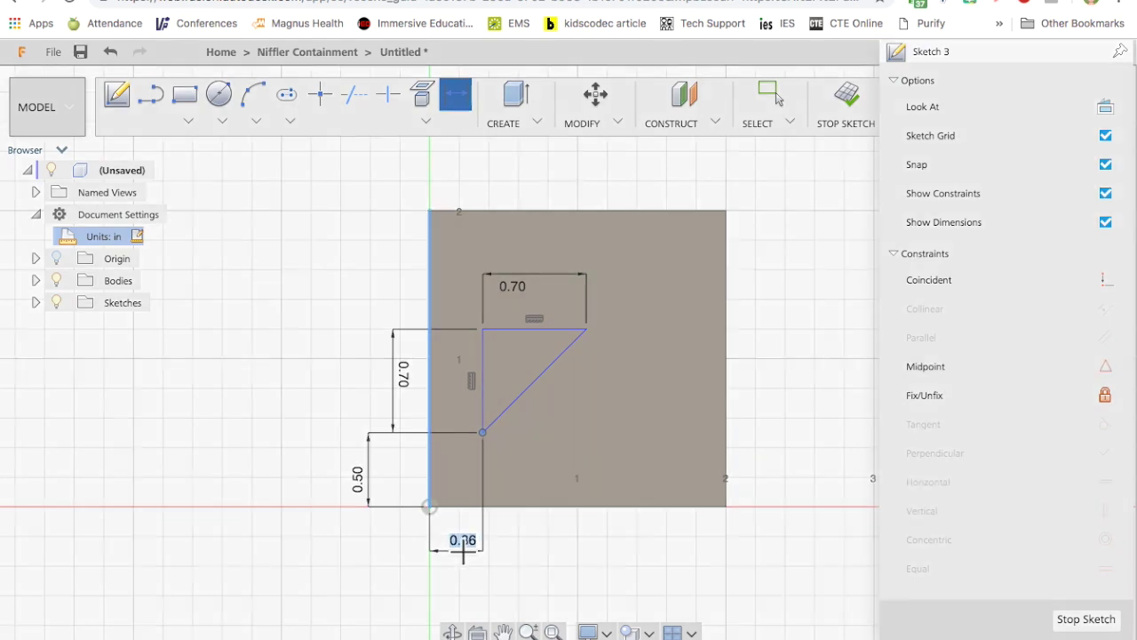
click(464, 553)
text(.3)
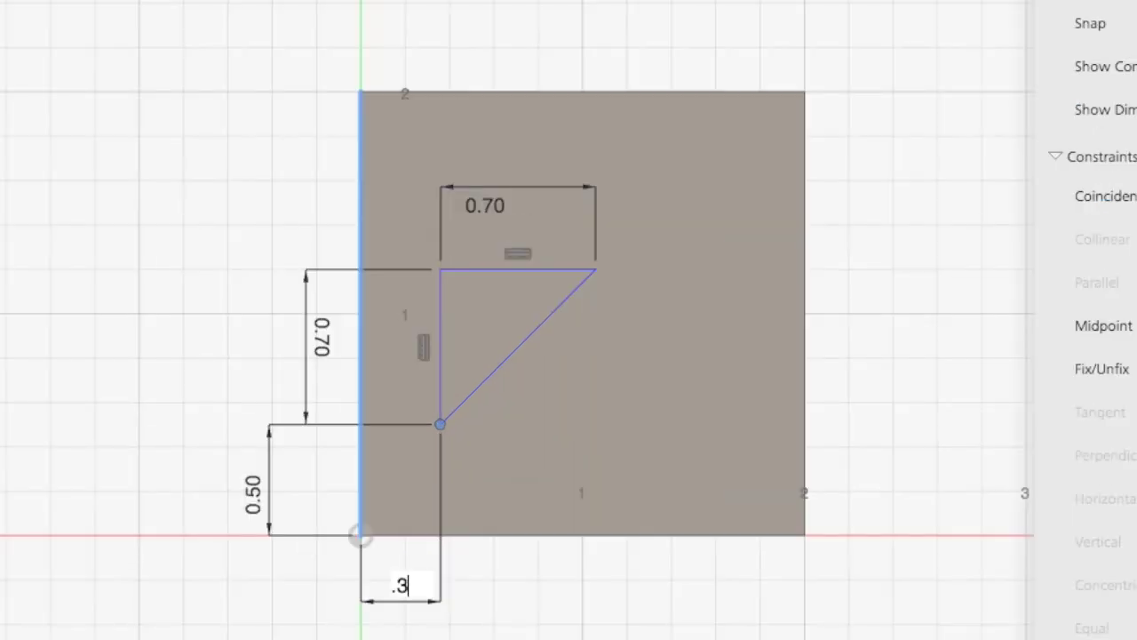
key(Return)
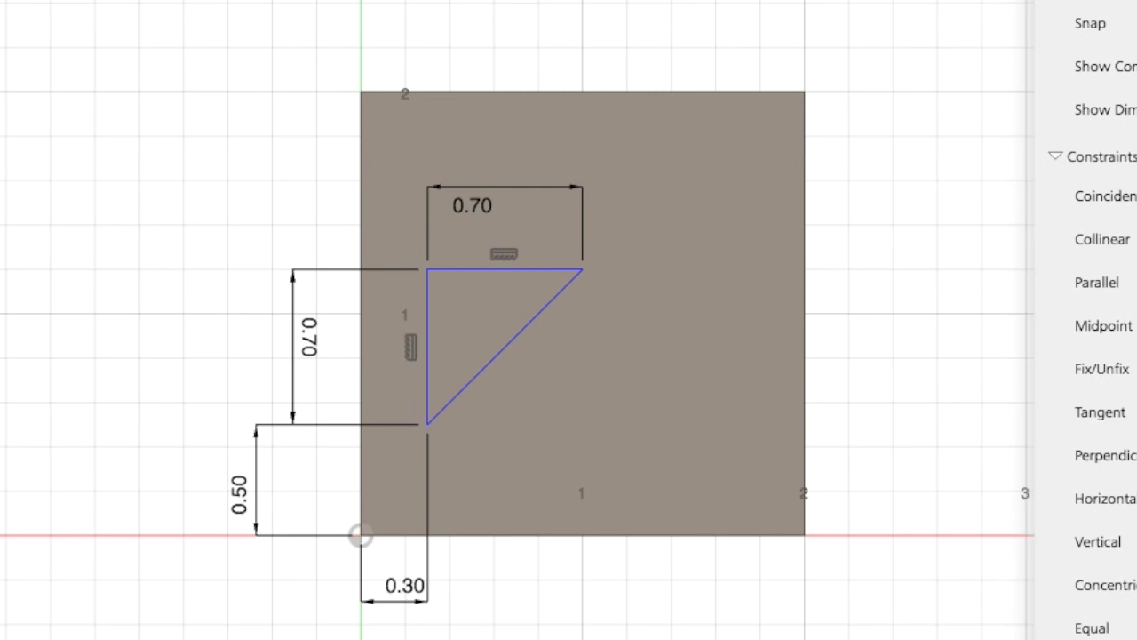
click(487, 425)
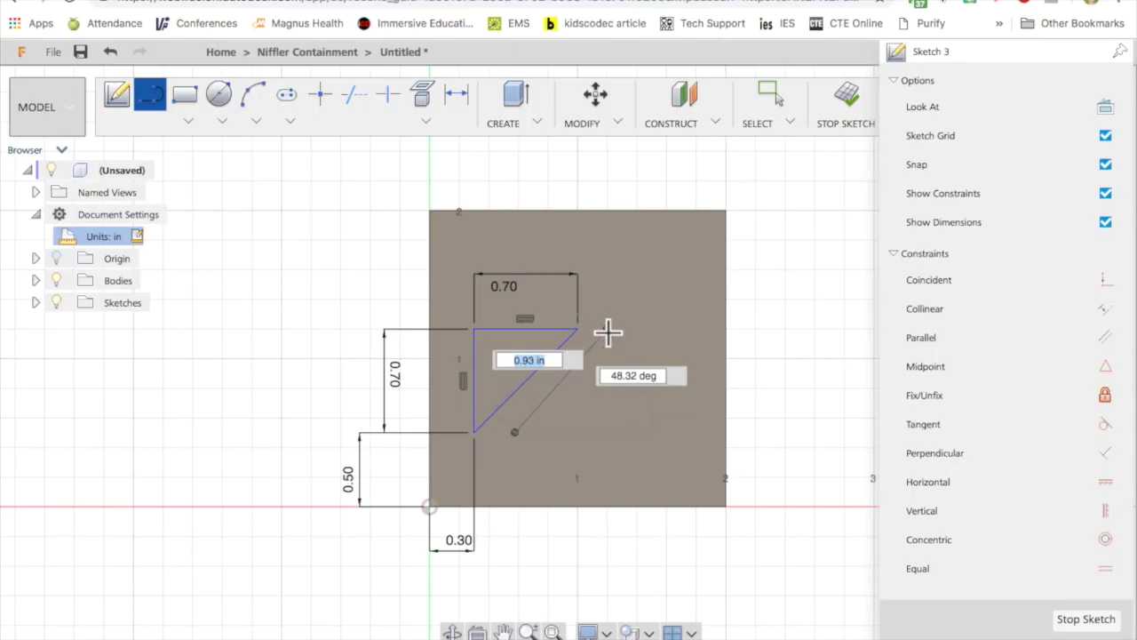
Draw a second closed triangle and dimension its bottom and vertical legs to 0.70 in.
click(630, 270)
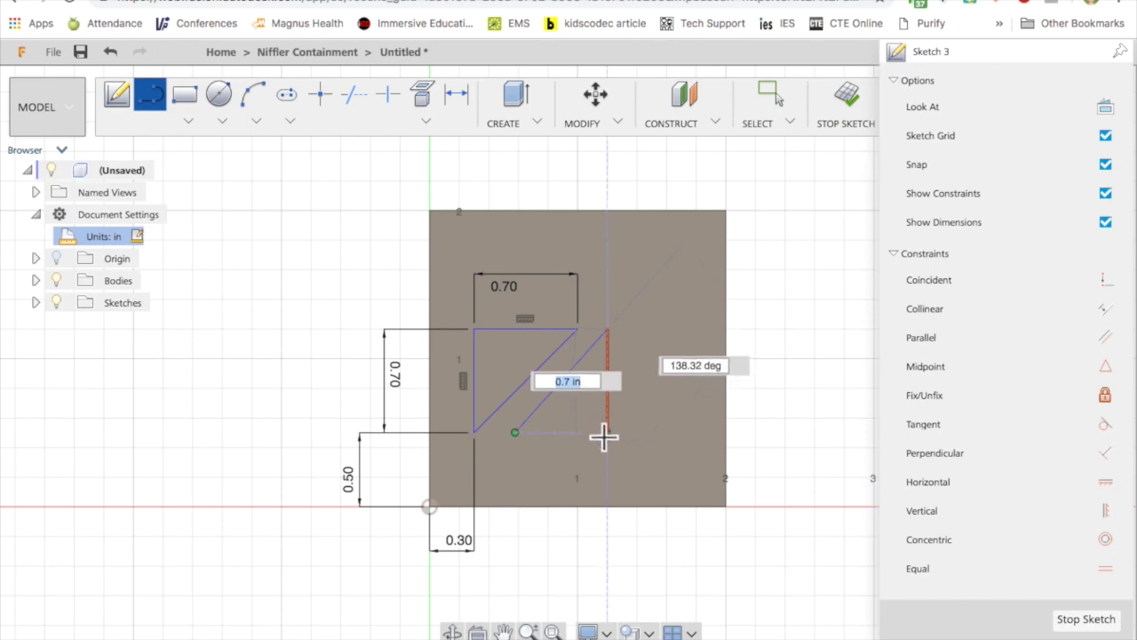
click(606, 434)
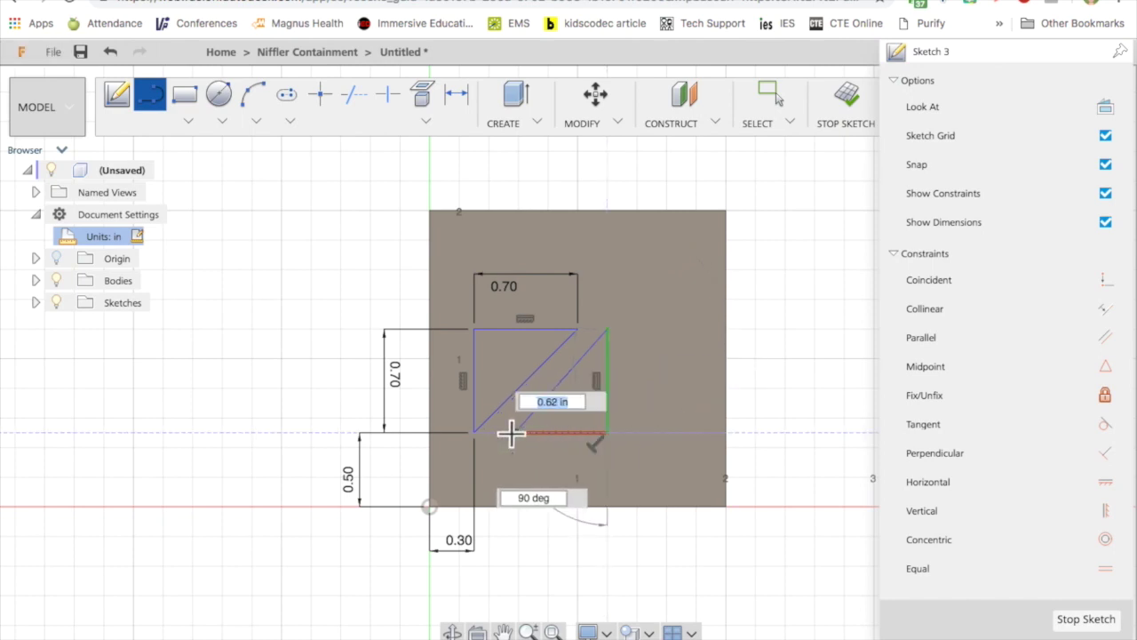
click(515, 434)
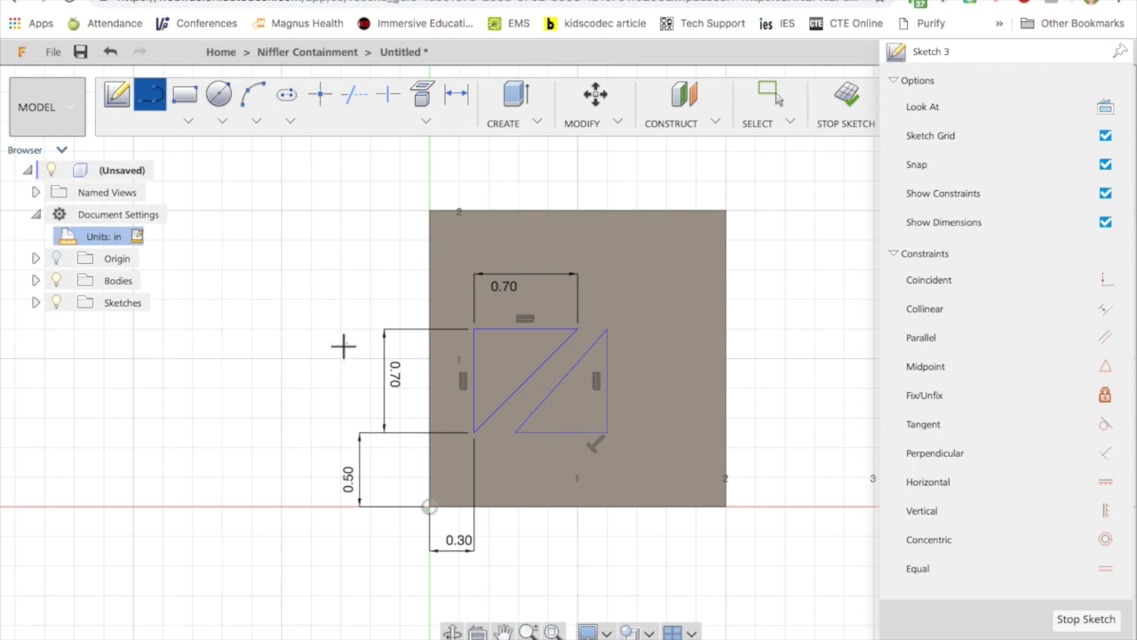
key(Escape)
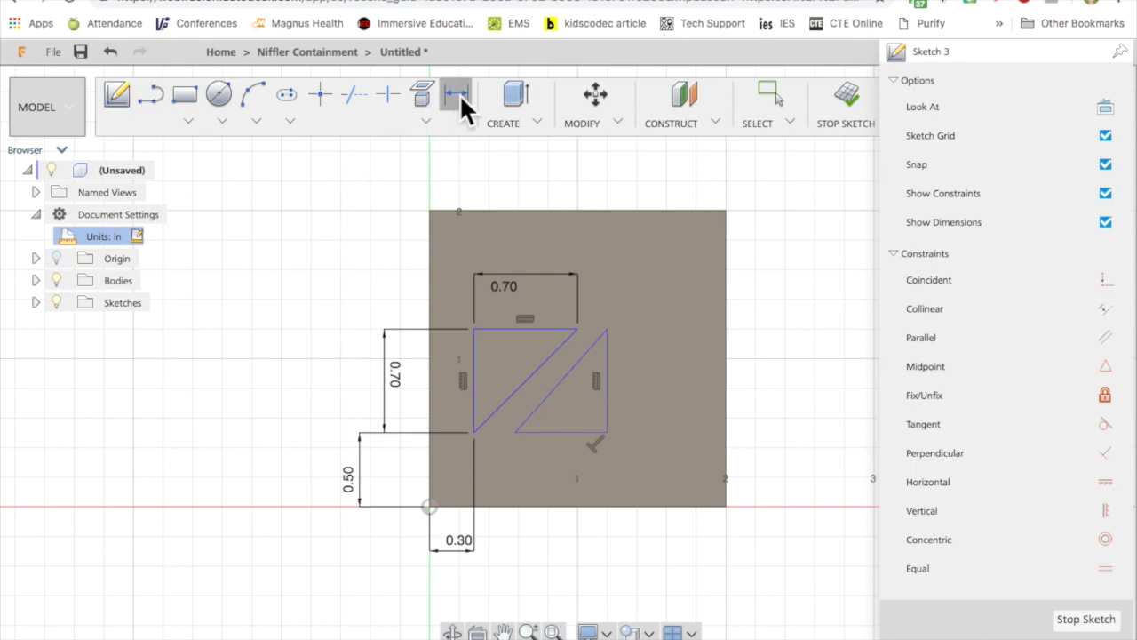
click(455, 94)
click(560, 433)
click(574, 541)
text(0.7)
key(Return)
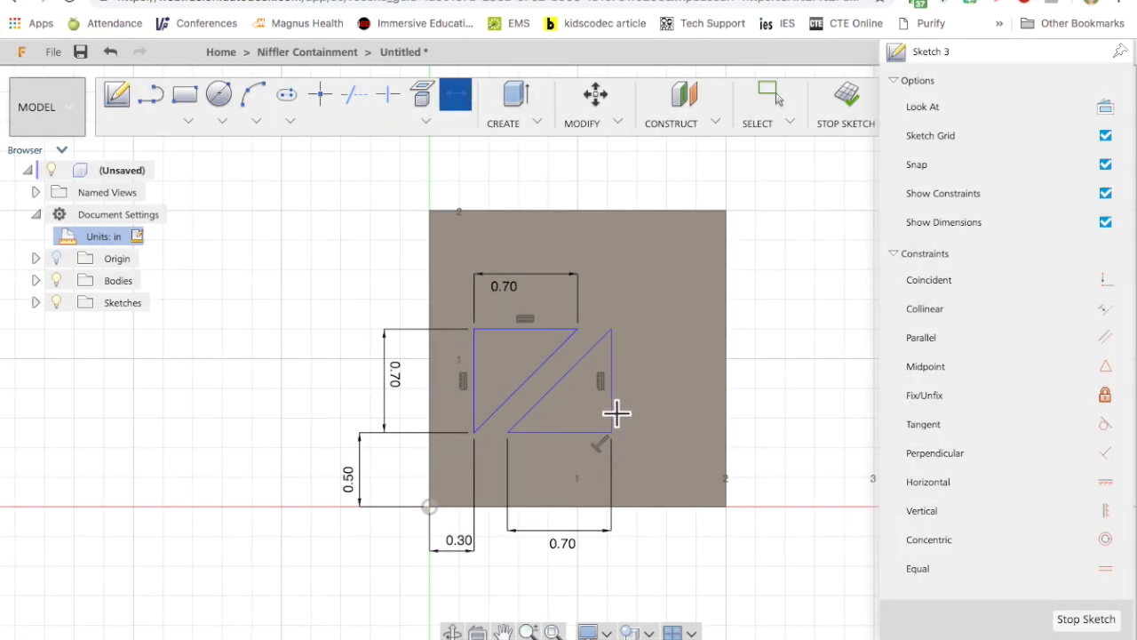
click(613, 409)
click(660, 368)
key(Return)
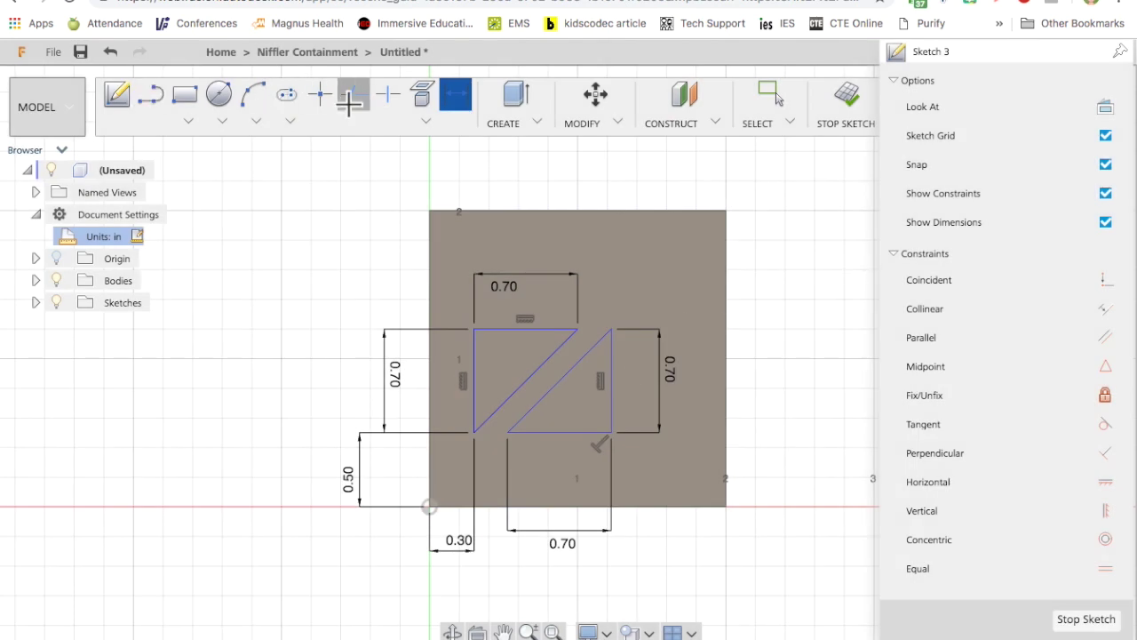
Set the second triangle 0.50 in from the right edge and change the first's 0.30 offset to 0.50.
click(611, 433)
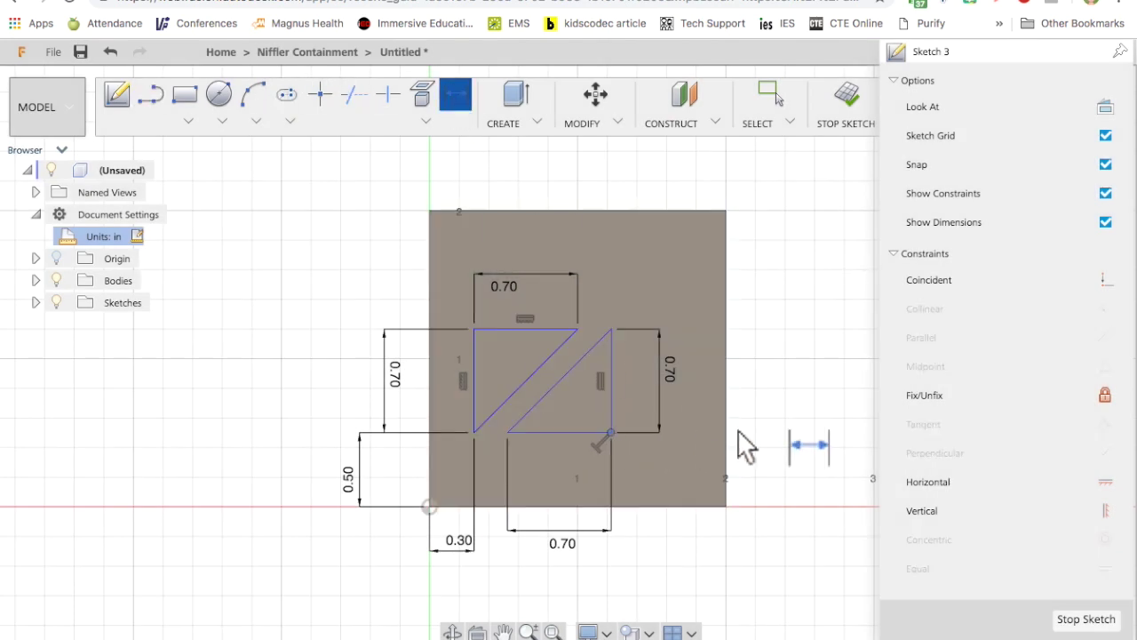
click(726, 447)
click(731, 545)
text(.5)
key(Return)
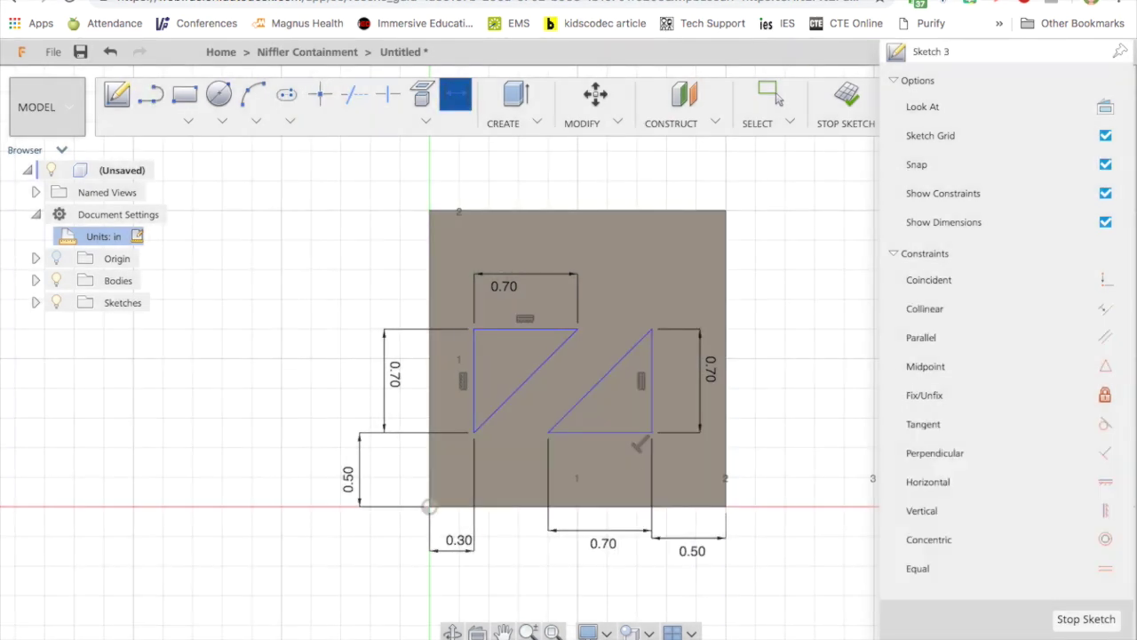
double_click(460, 539)
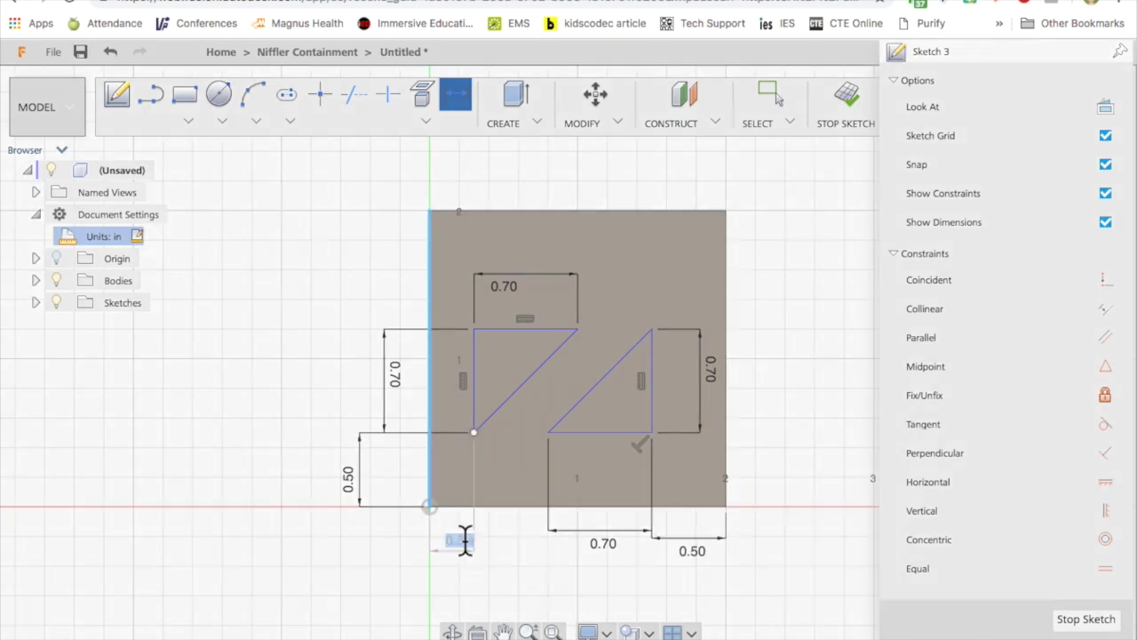
text(.5)
key(Return)
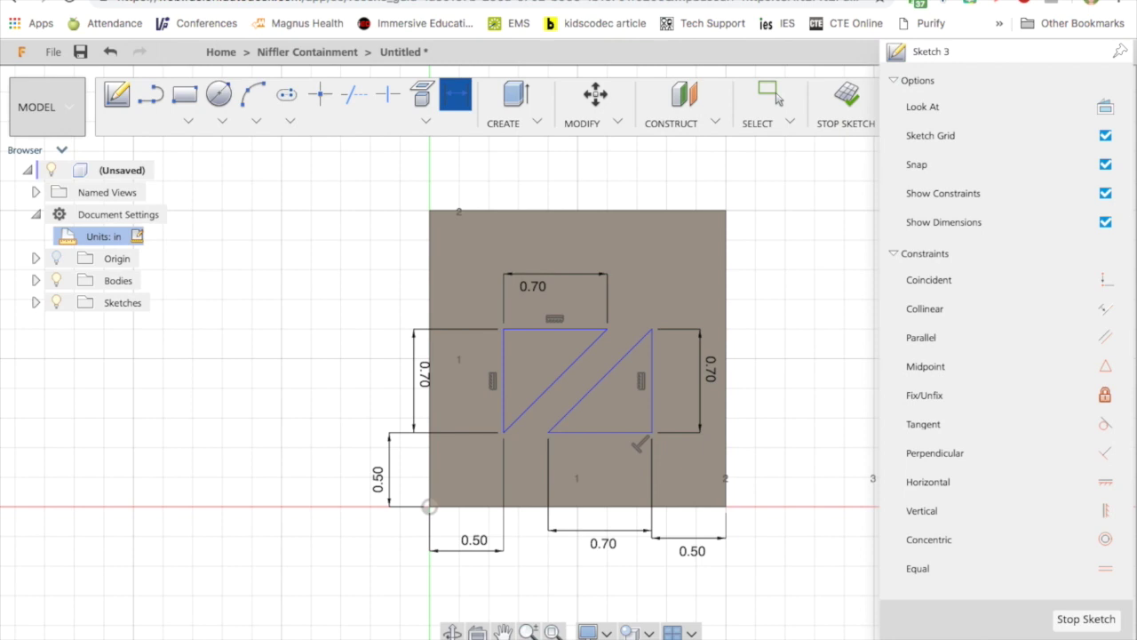
Extrude-cut both triangle profiles 0.125 in into the box wall.
click(1067, 619)
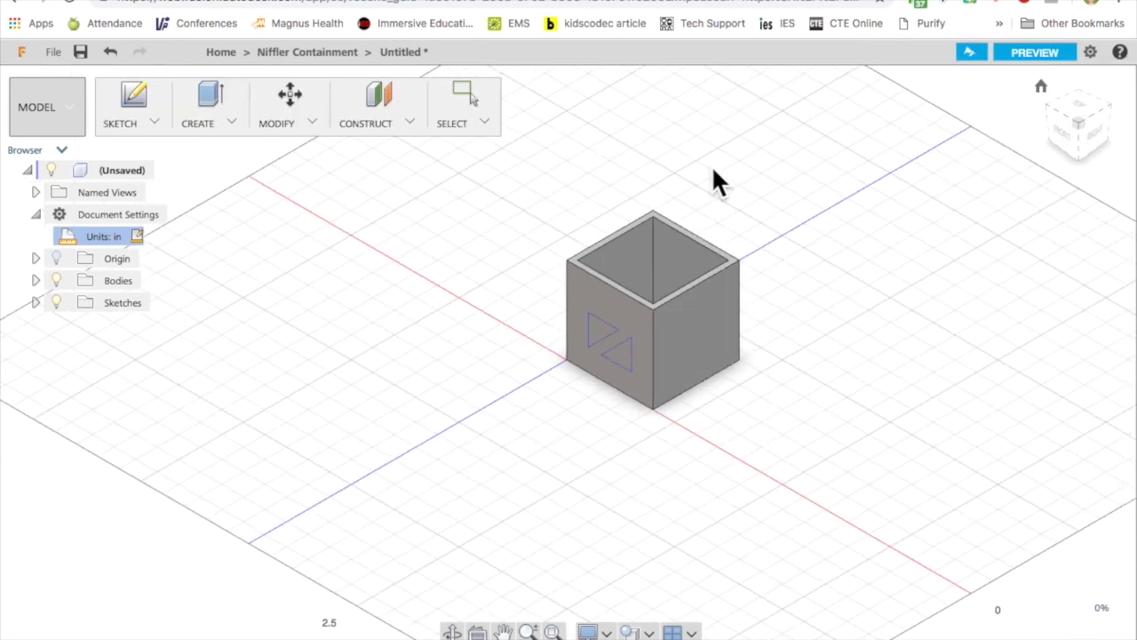
key(e)
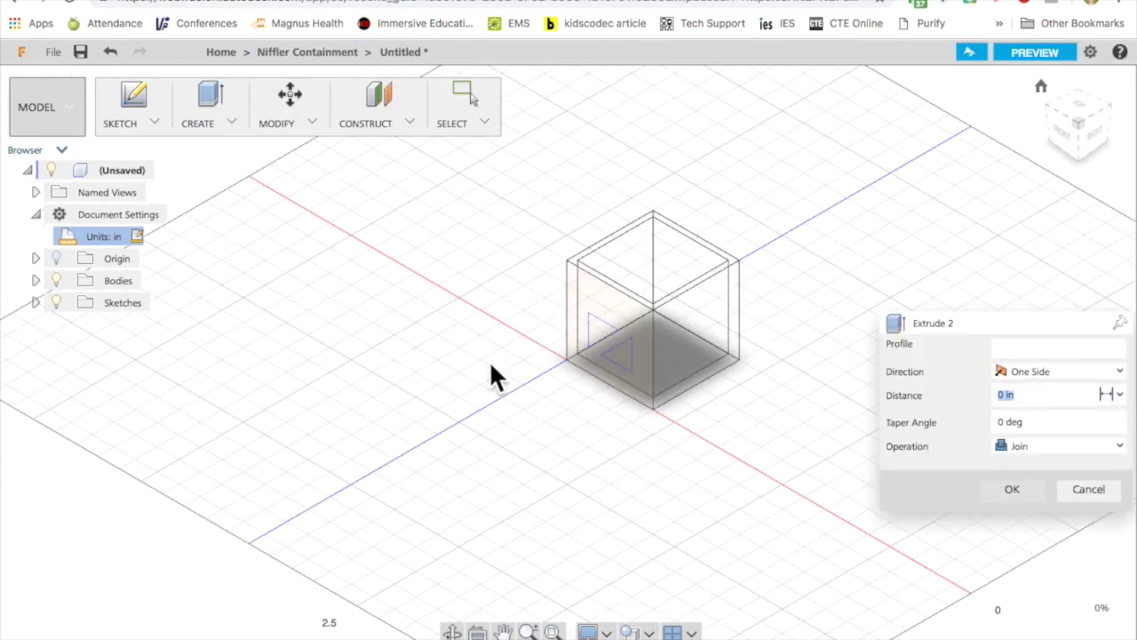
click(616, 359)
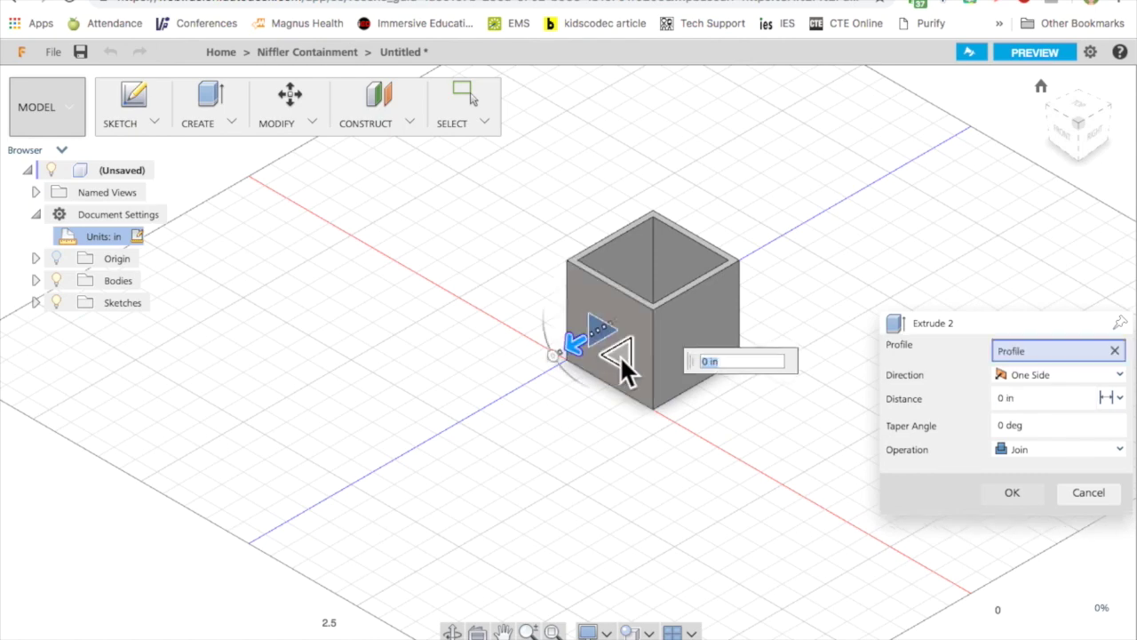
click(623, 368)
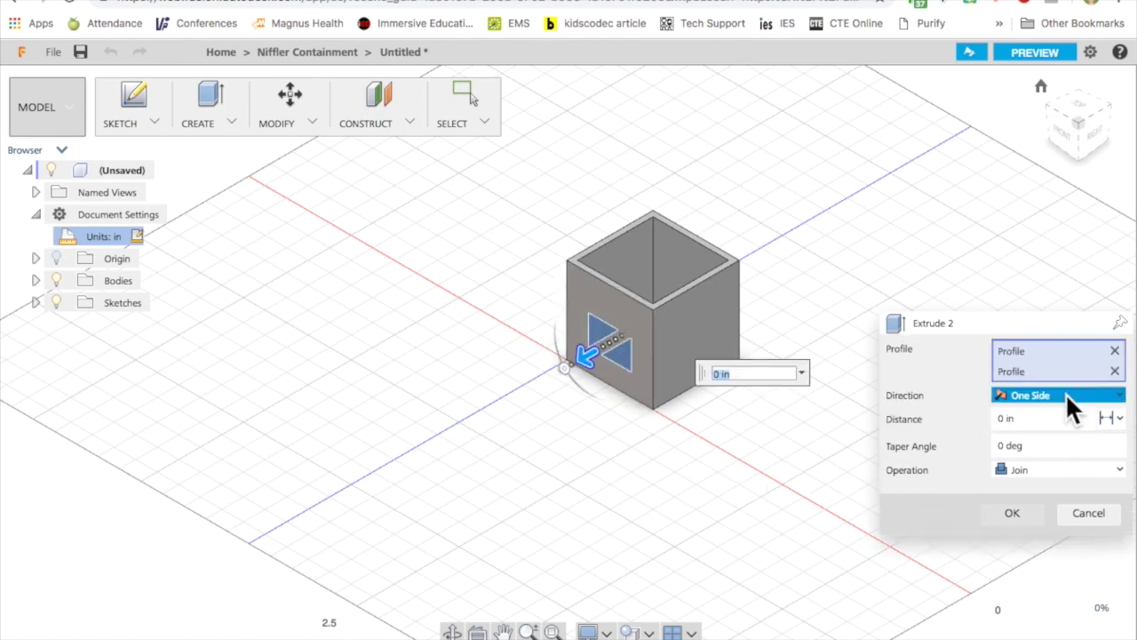
click(1030, 419)
text(-.125 *)
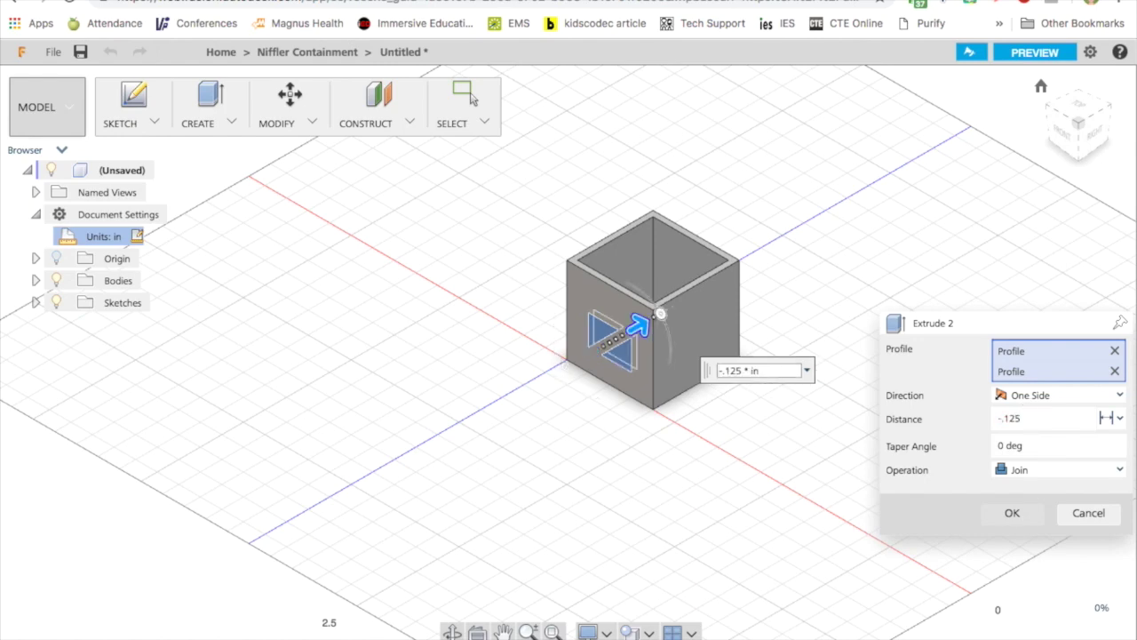
key(Return)
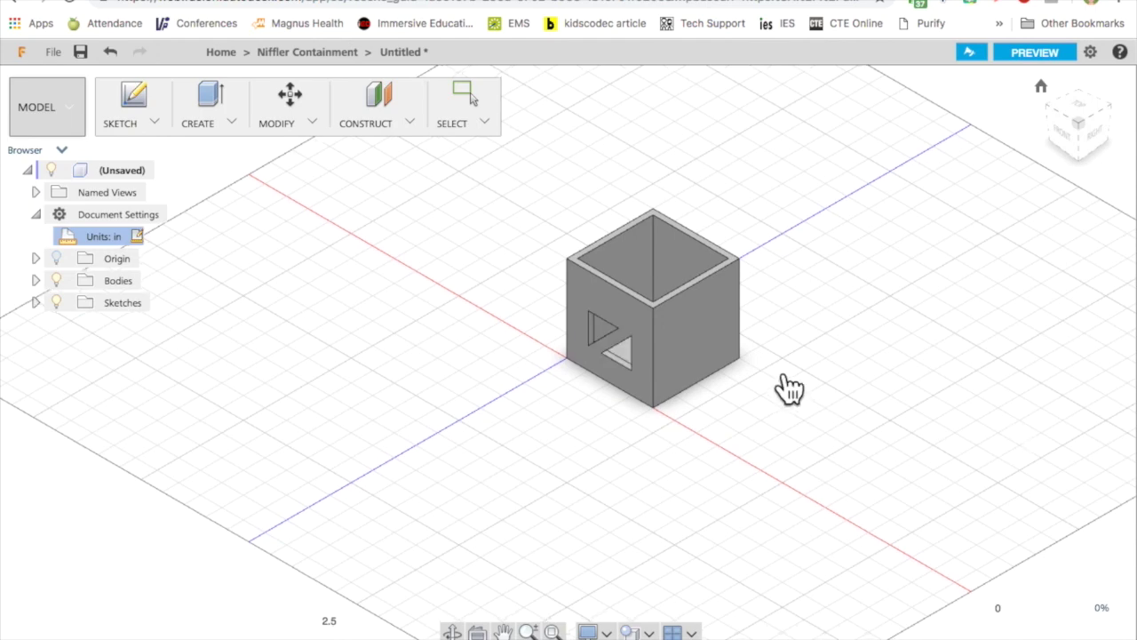
middle_drag(779, 388, 820, 364)
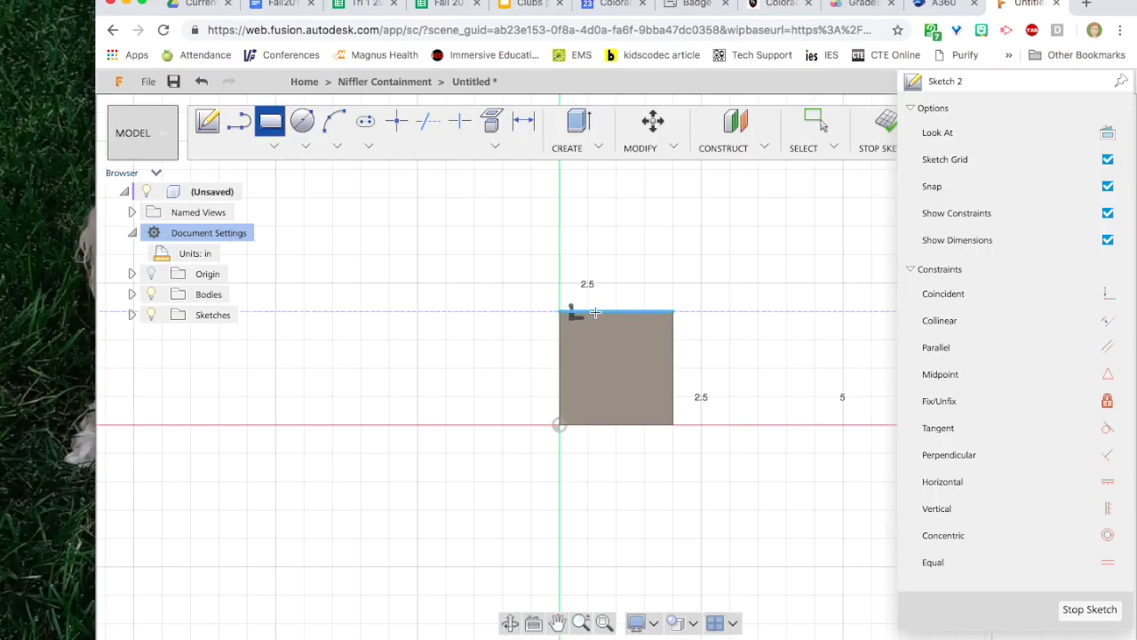
Sketch a 0.50 × 0.125 in notch rectangle on the top rim, dimensioned to the box's right edge.
click(596, 312)
click(637, 329)
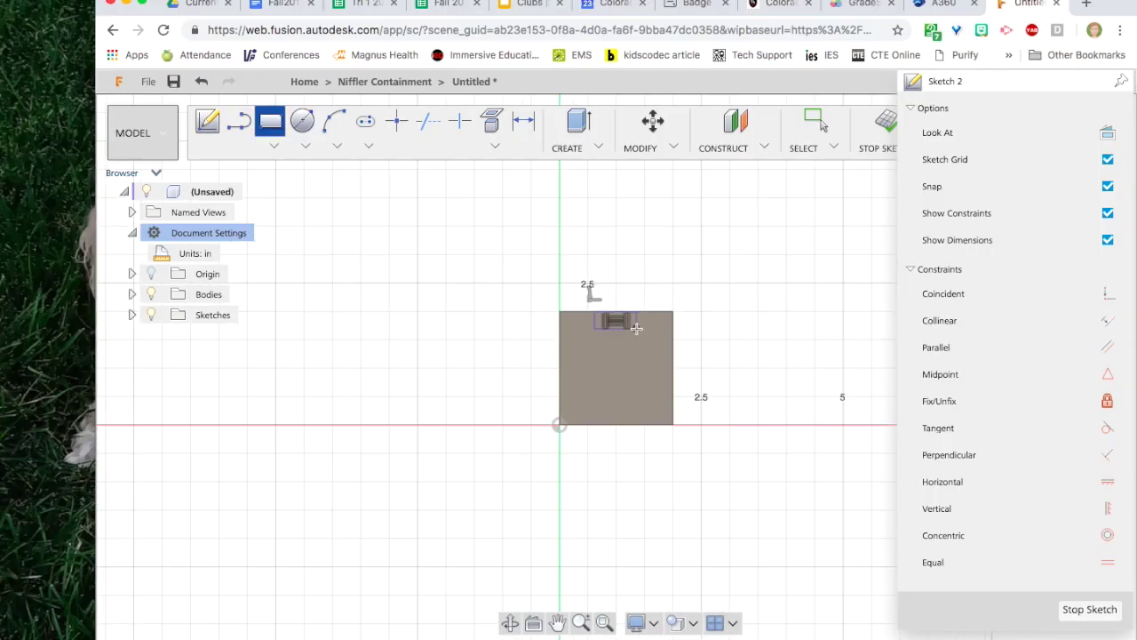
key(d)
scroll(606, 282, up, 5)
click(573, 387)
click(412, 393)
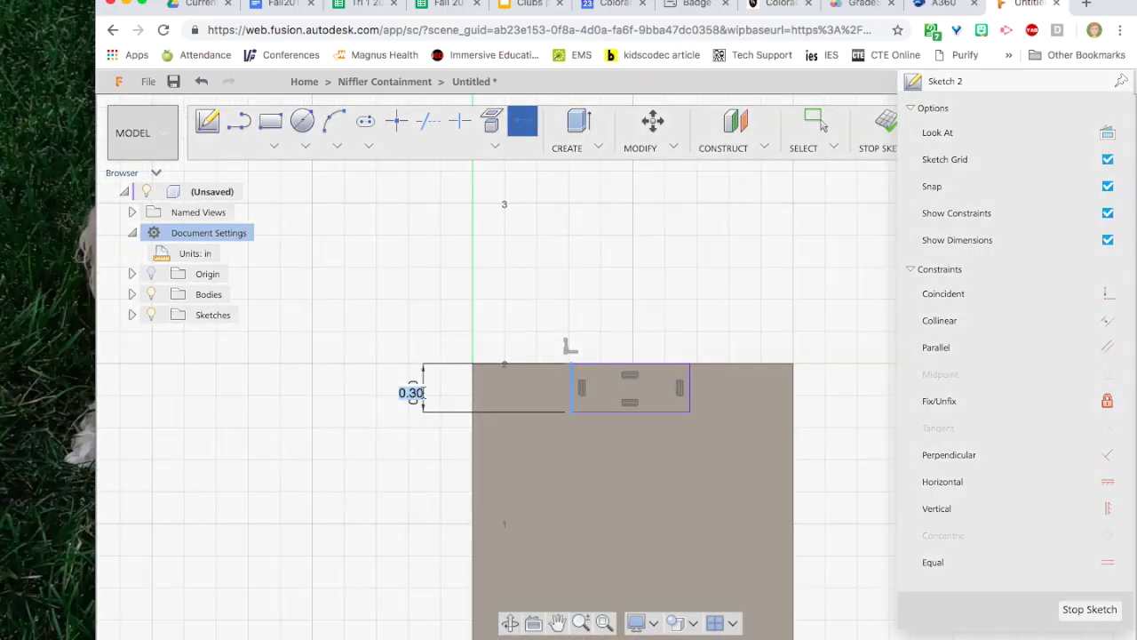
text(.125)
key(Return)
click(630, 364)
click(634, 327)
text(.5)
key(Return)
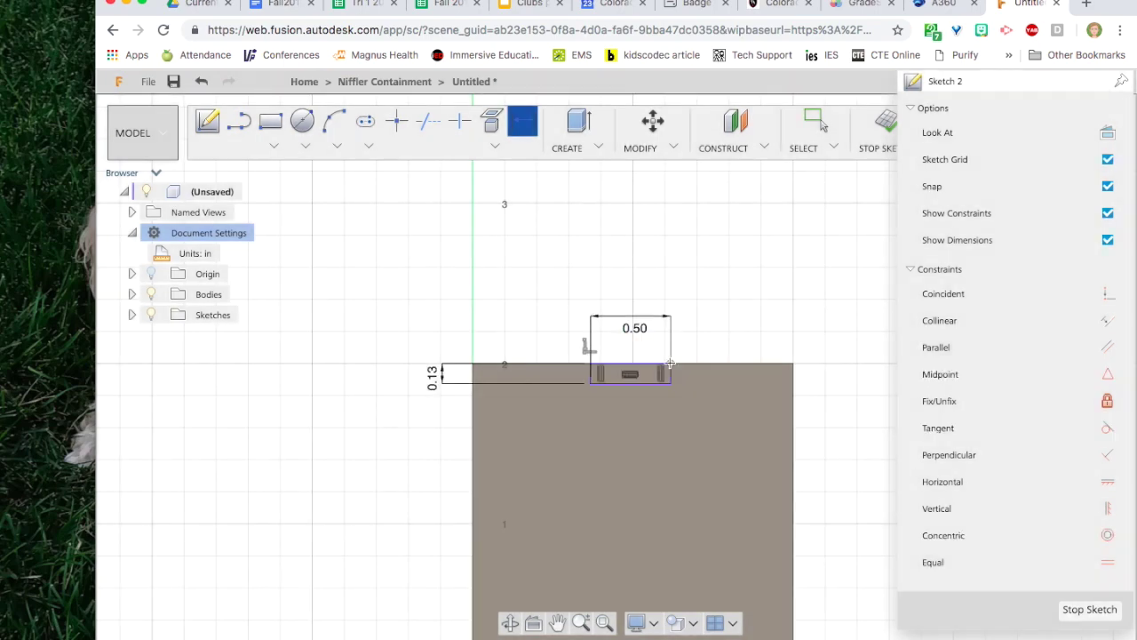
click(670, 363)
click(793, 417)
click(741, 332)
Cut the rim notch profile -0.25 in into the wall.
click(1090, 608)
key(e)
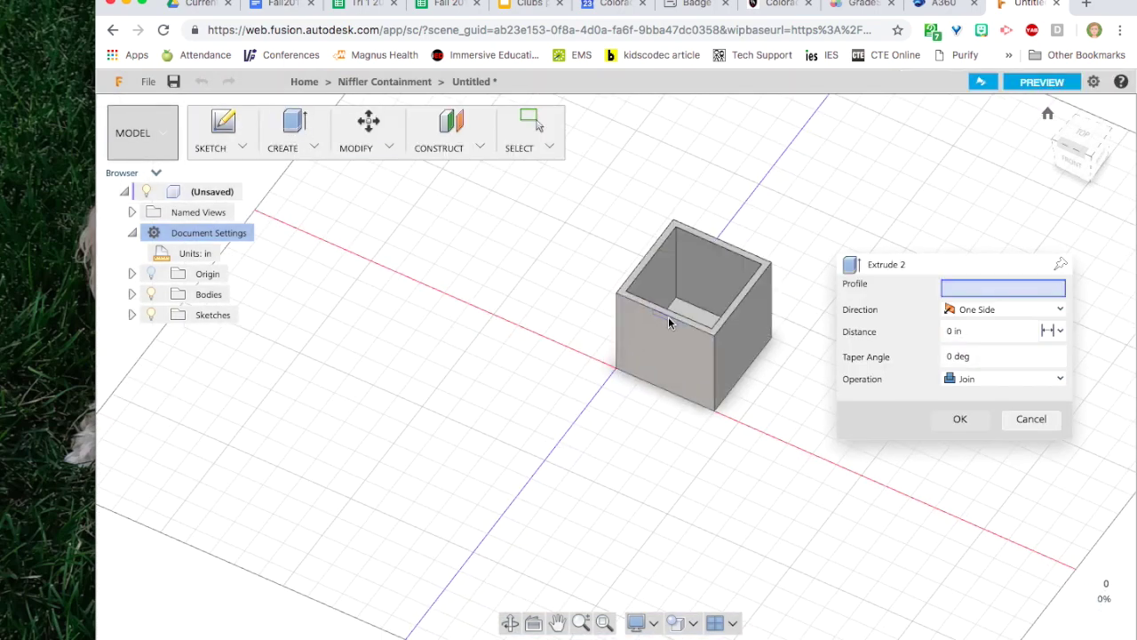
key(Escape)
key(e)
click(663, 322)
text(-.25)
key(Return)
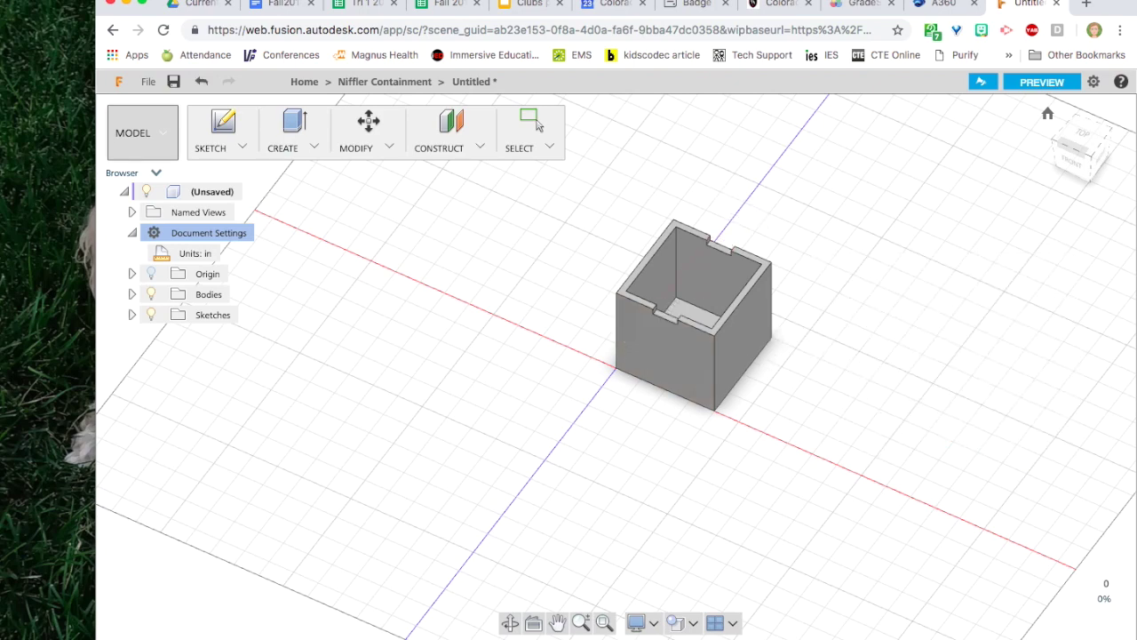
Sketch a 0.50 × 0.125 in notch and a 0.75 in-wide rectangle on the box's right face.
click(744, 339)
key(r)
click(597, 311)
text(.5)
key(Tab)
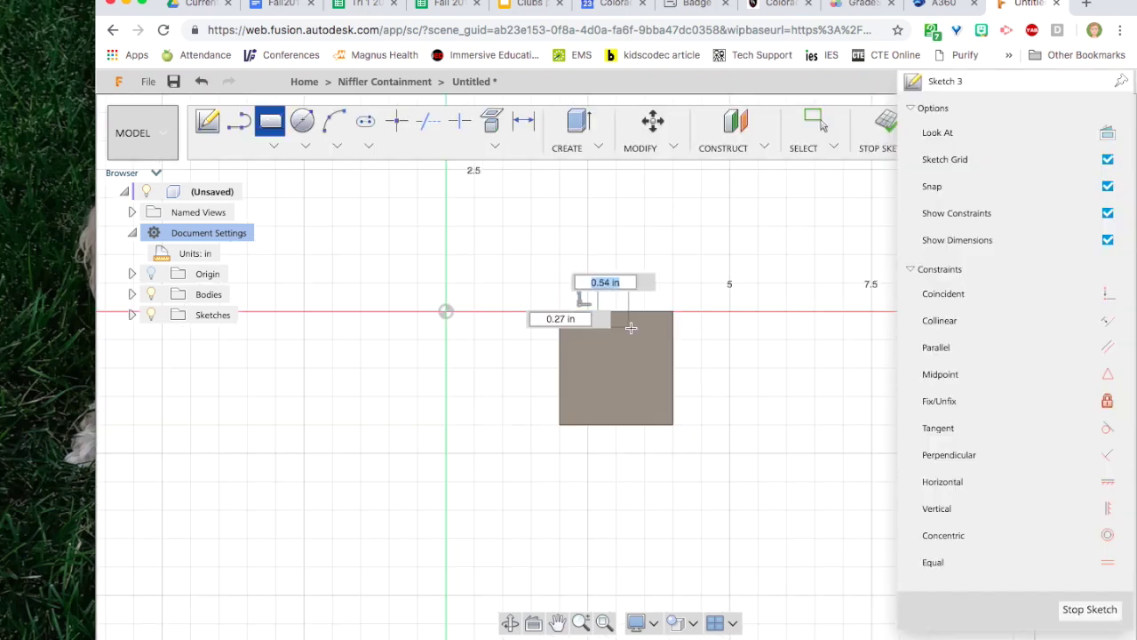
text(.125)
key(Return)
scroll(623, 303, up, 3)
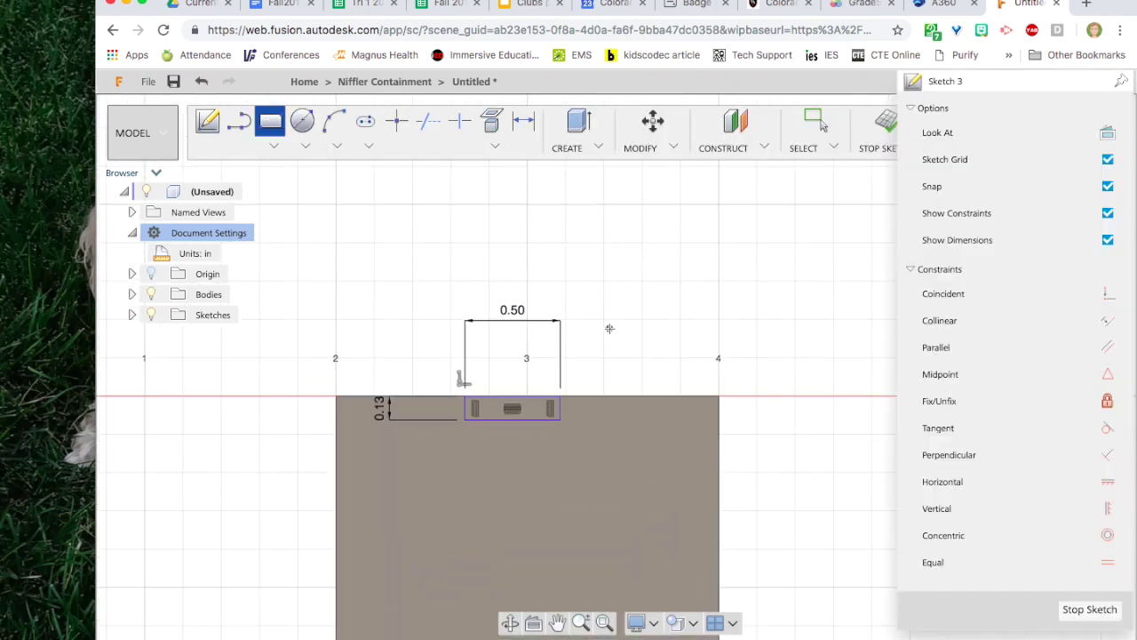
click(560, 322)
text(.75)
key(Return)
Extrude-cut the new notch profile through the wall.
click(1090, 610)
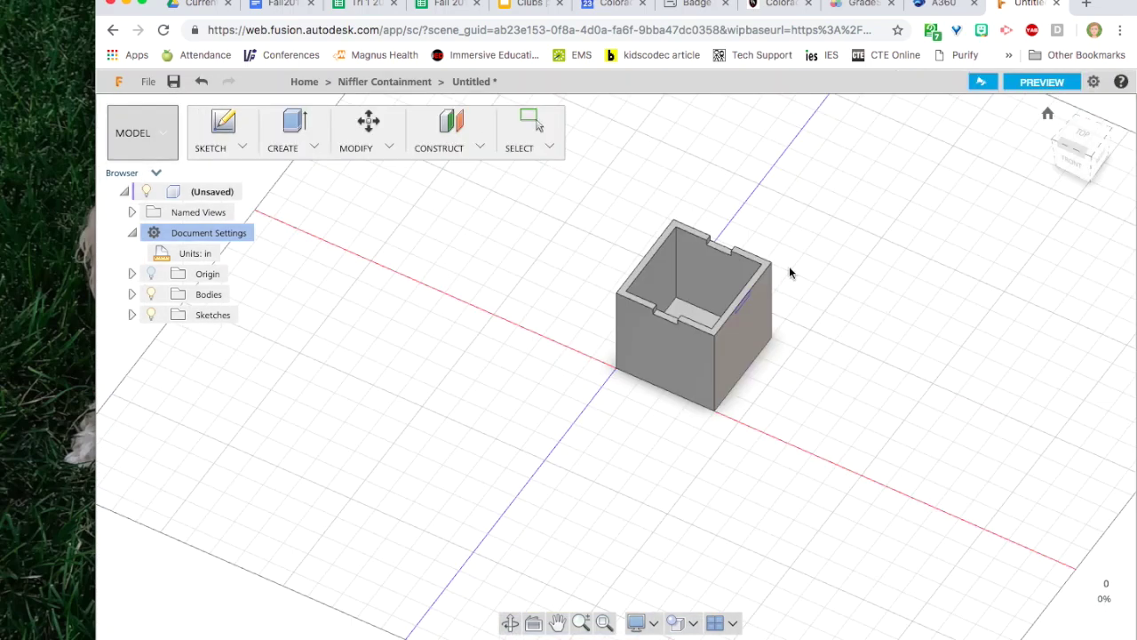
scroll(789, 273, up, 5)
key(e)
click(666, 388)
key(Return)
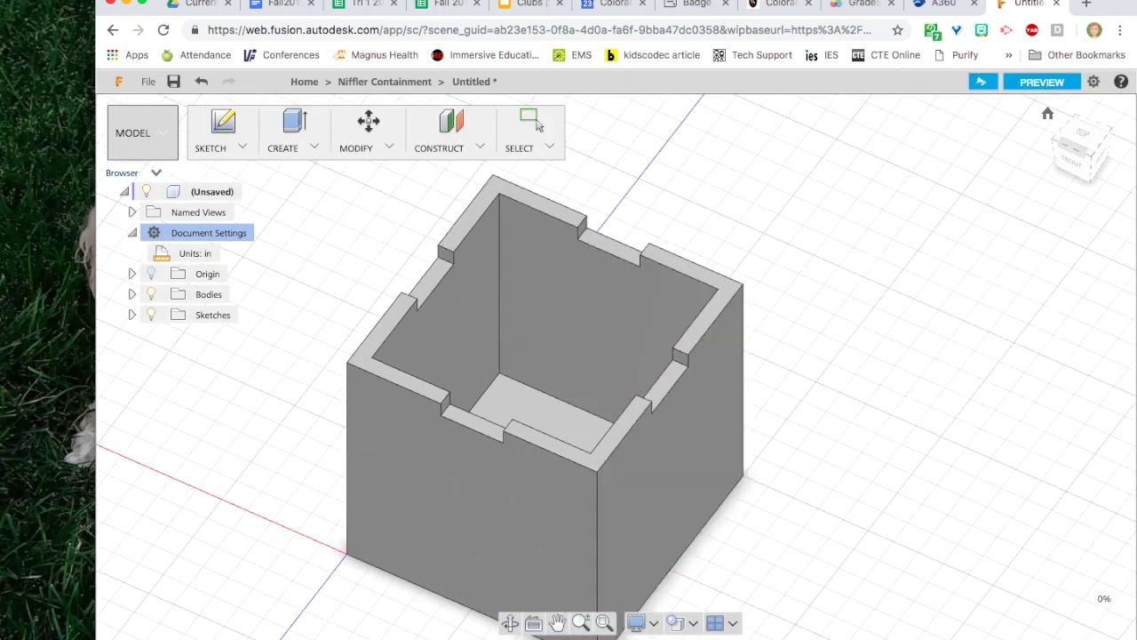
Save the design as 'Box bottom'.
click(173, 81)
text(Box bottom)
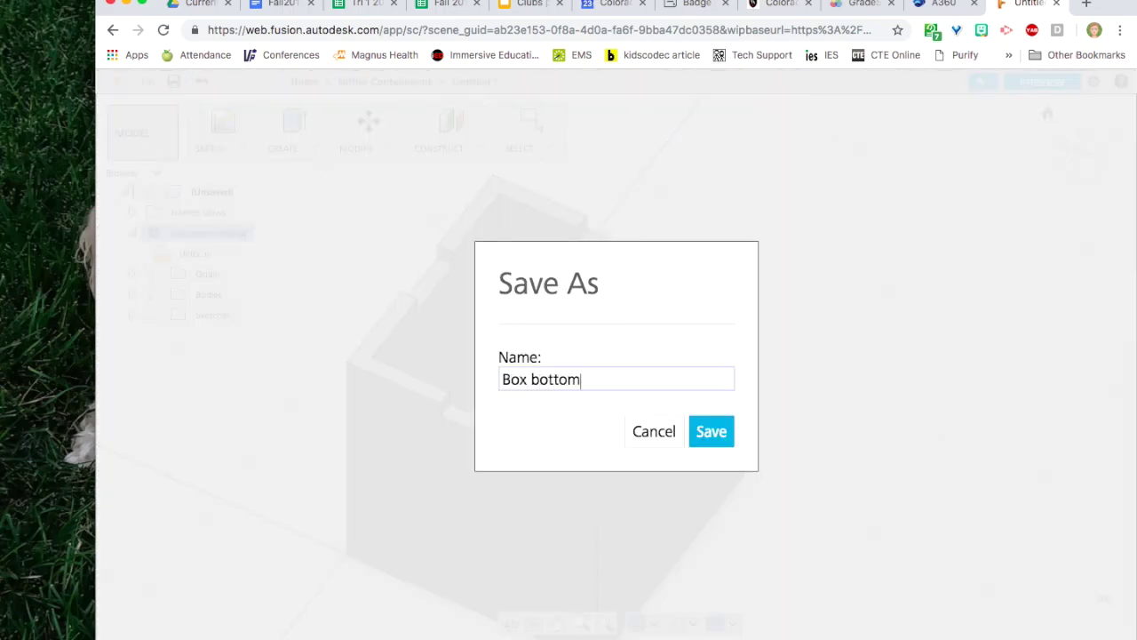
key(Return)
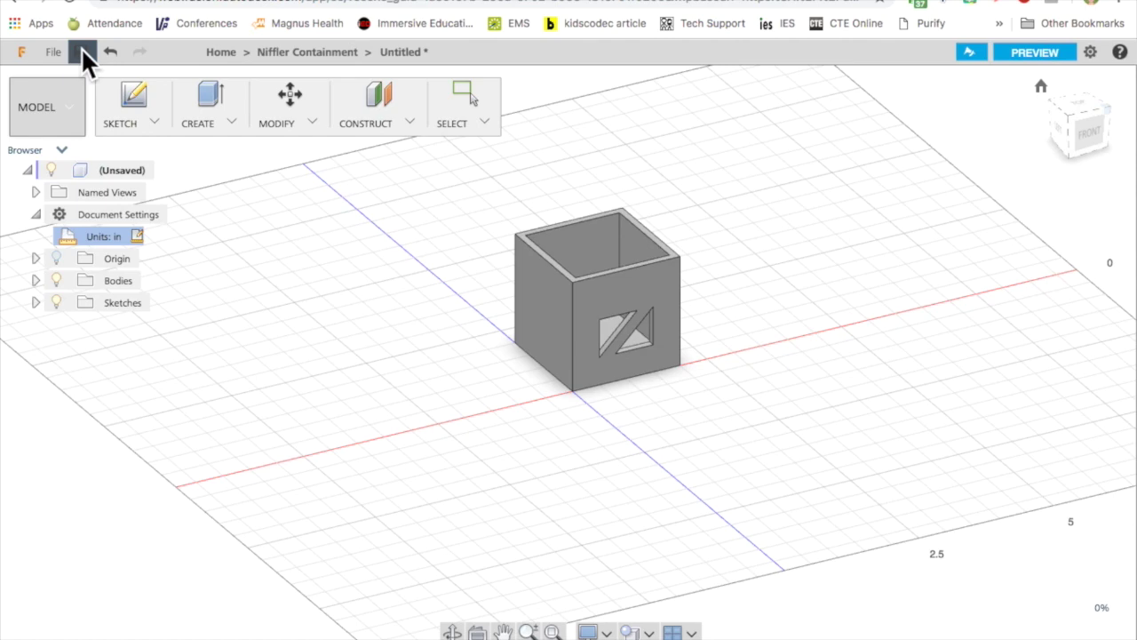
Save the design again, named with the user's name followed by 'Niffler Box'.
click(204, 130)
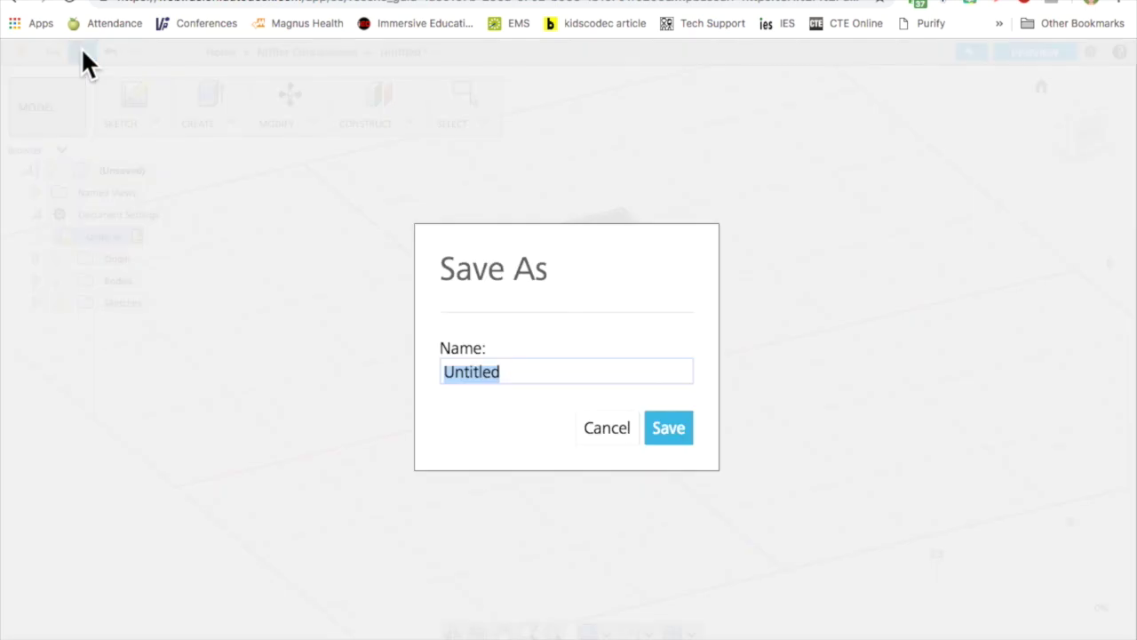
text(Kies)
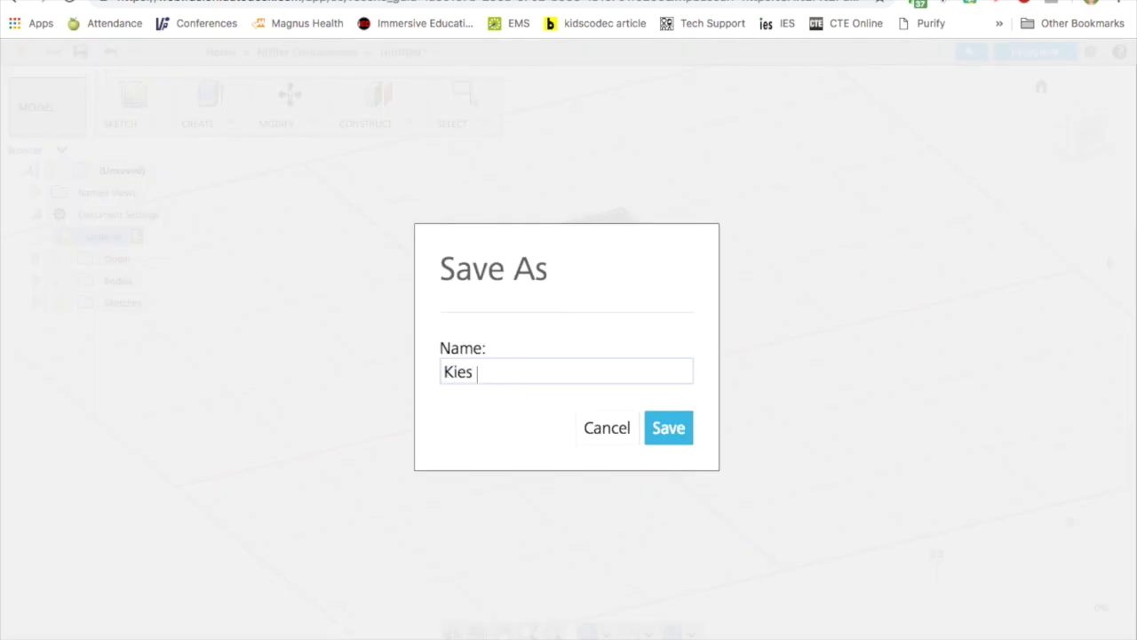
text( Niffler Box)
key(Return)
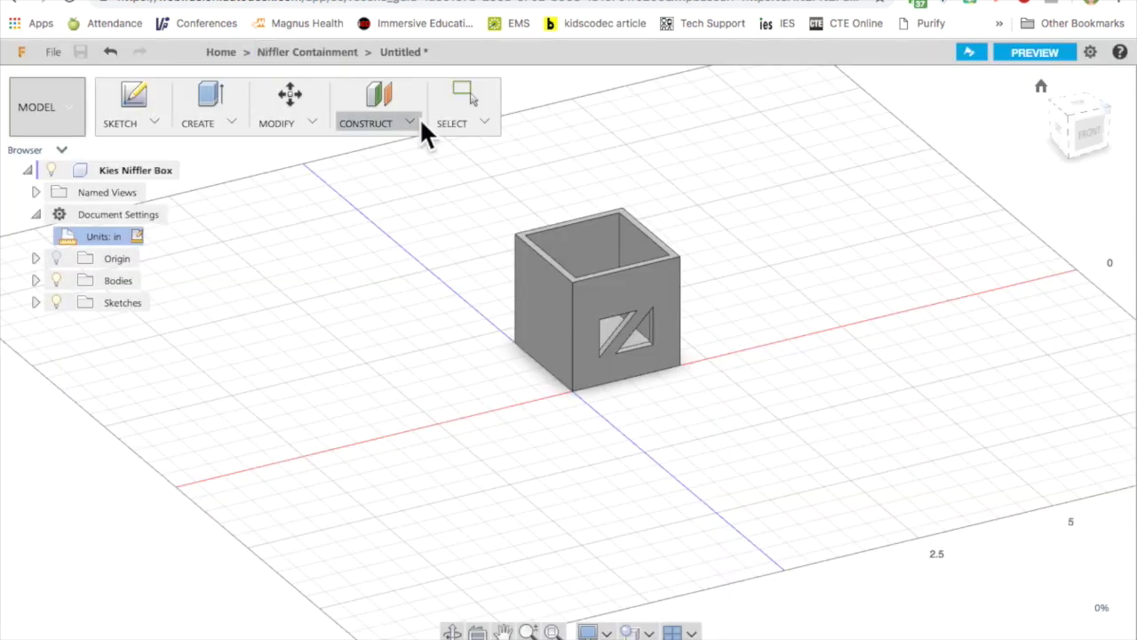
Create a new Fusion design in the Niffler Containment project.
click(267, 55)
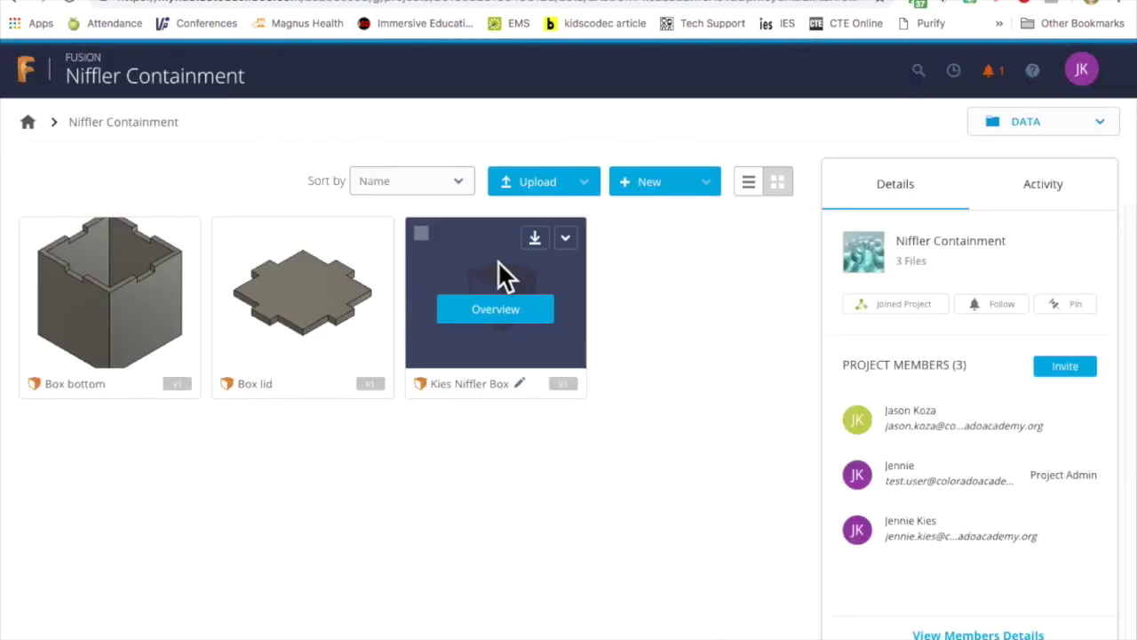
click(704, 186)
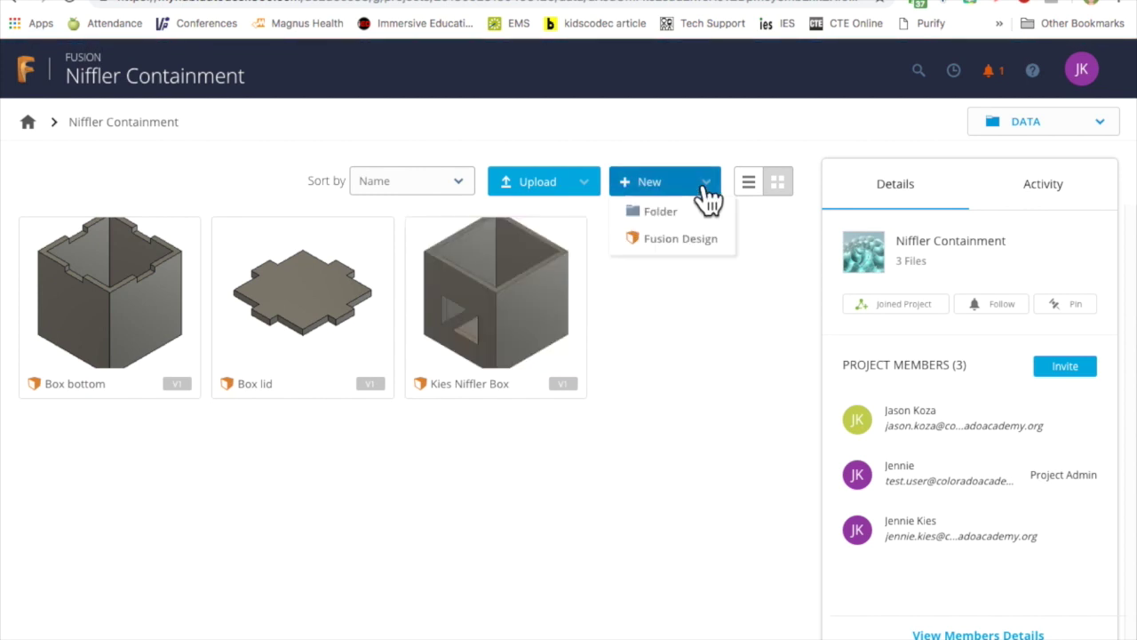
click(694, 237)
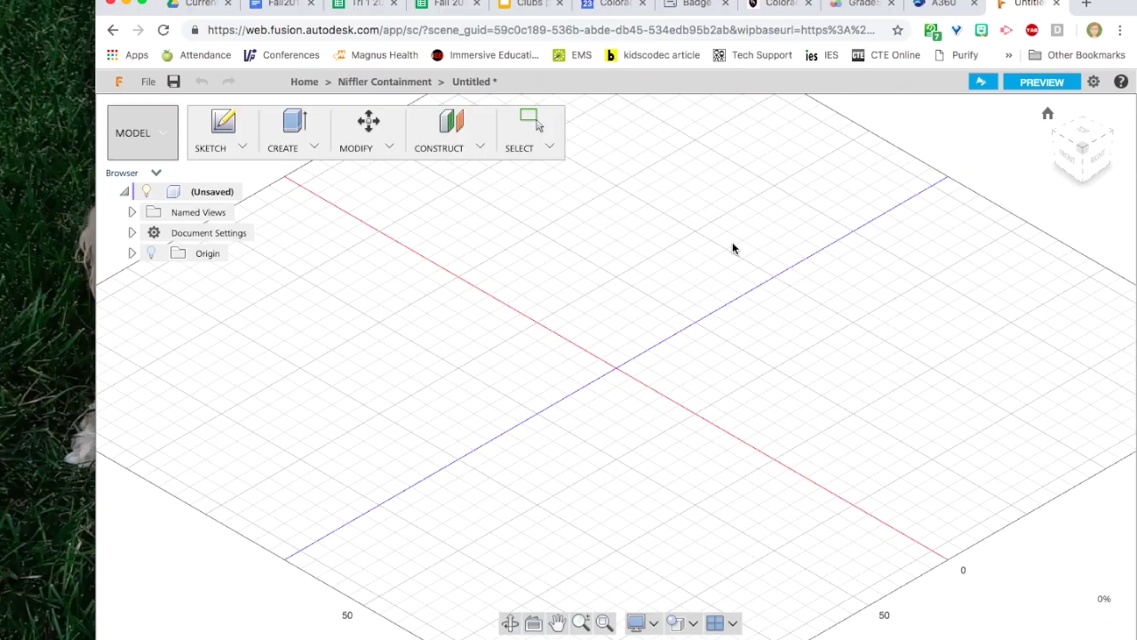
Change the new design's document units to inches.
click(131, 232)
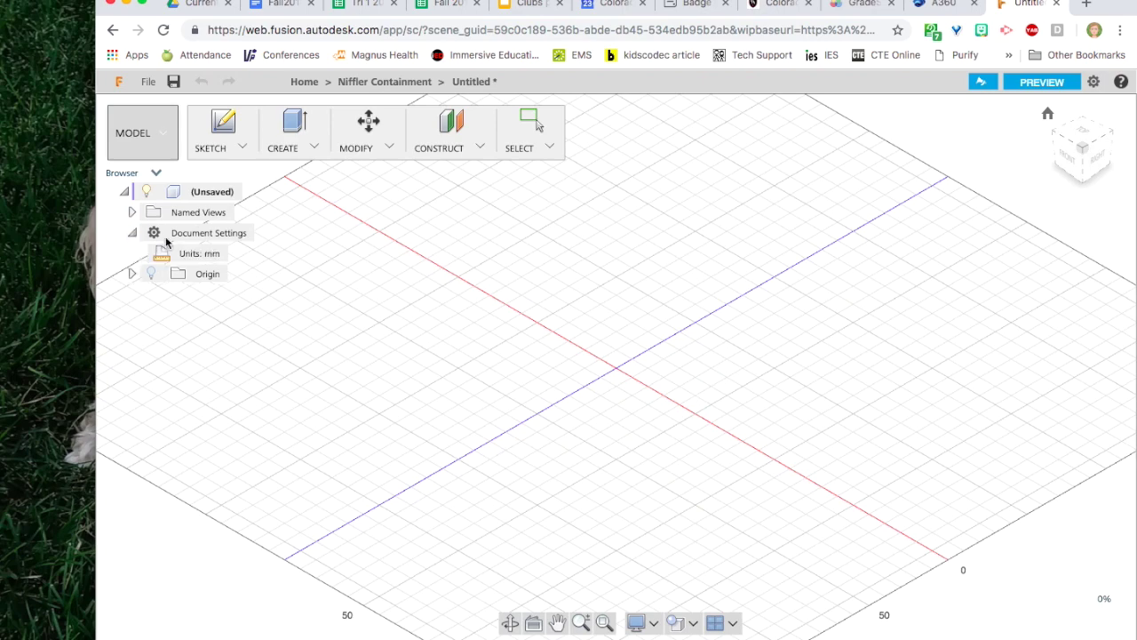
click(234, 254)
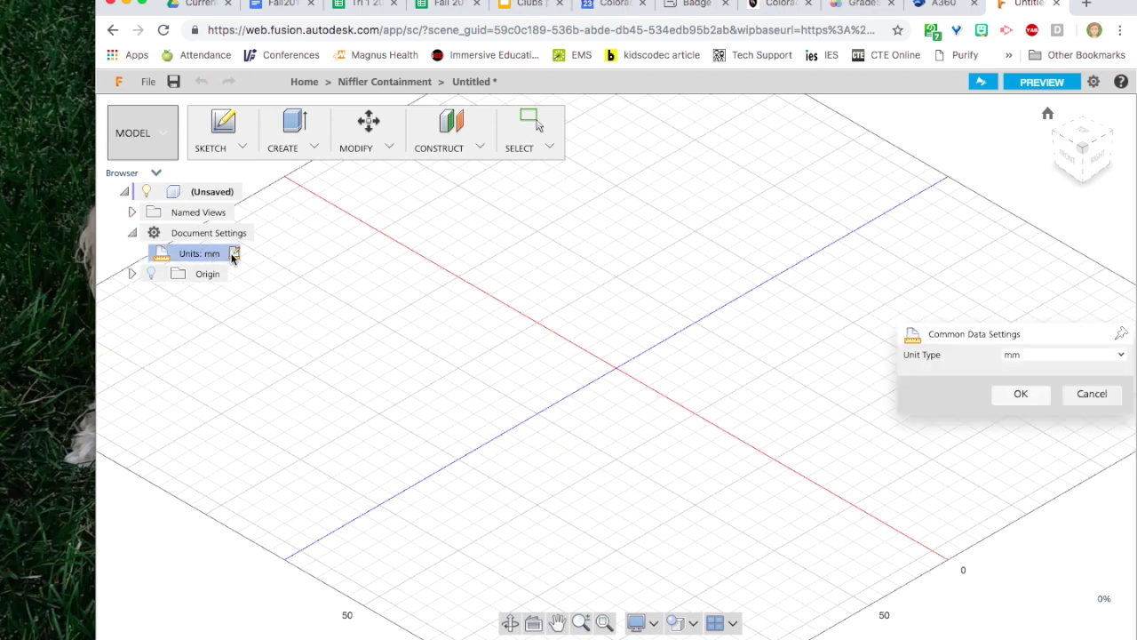
click(1056, 361)
click(1046, 427)
click(1022, 396)
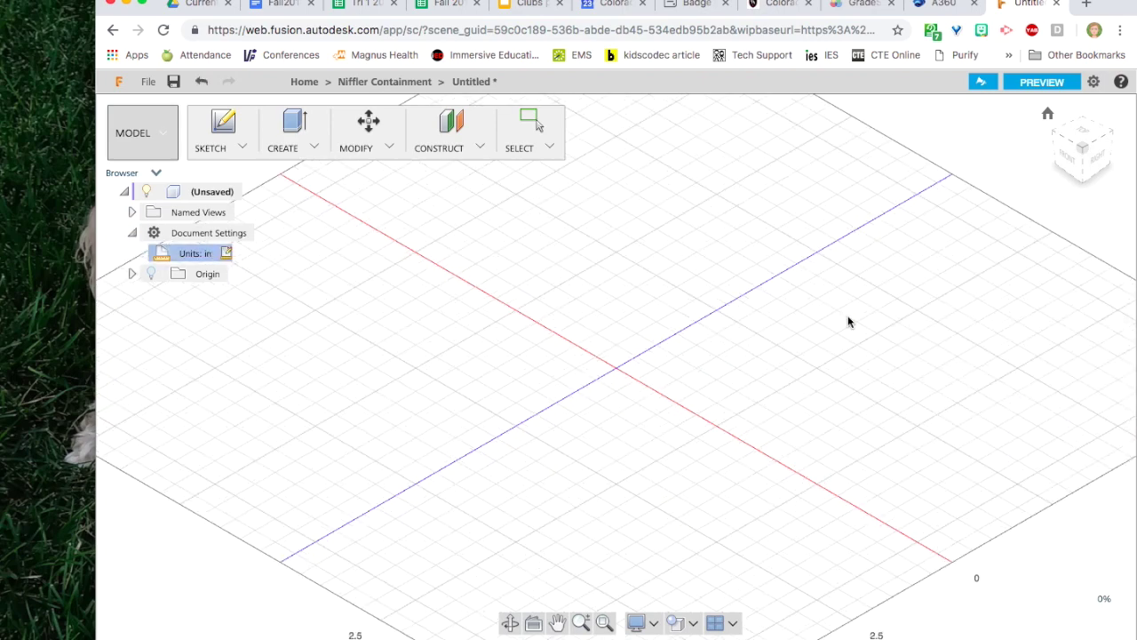
click(226, 126)
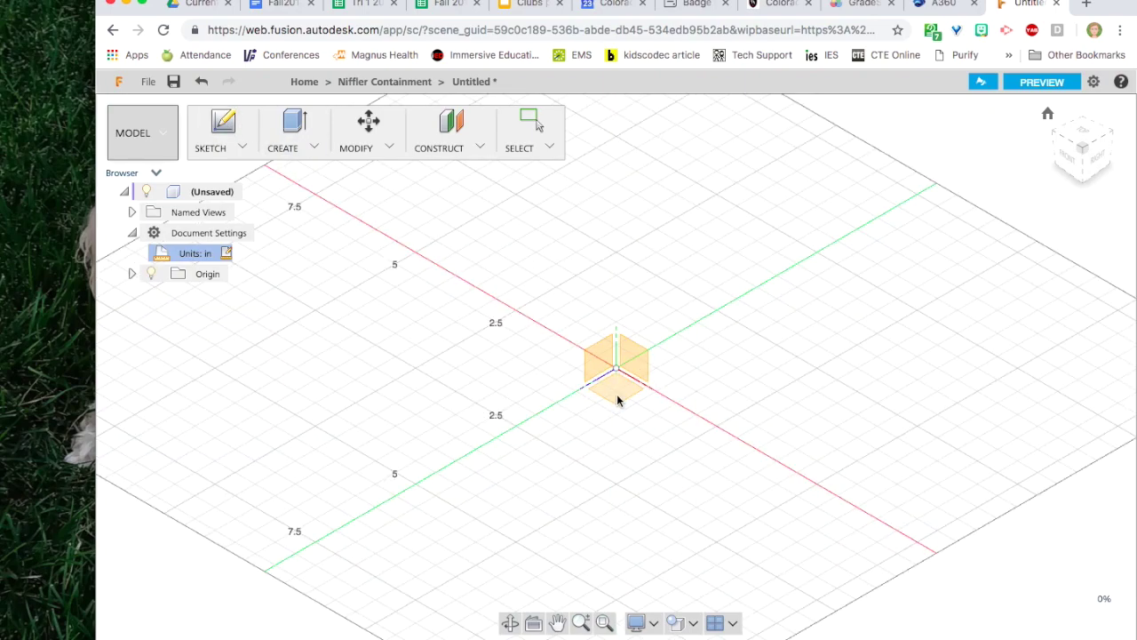
On an origin plane, draw a rectangle from the origin that is 2 inches wide.
click(618, 398)
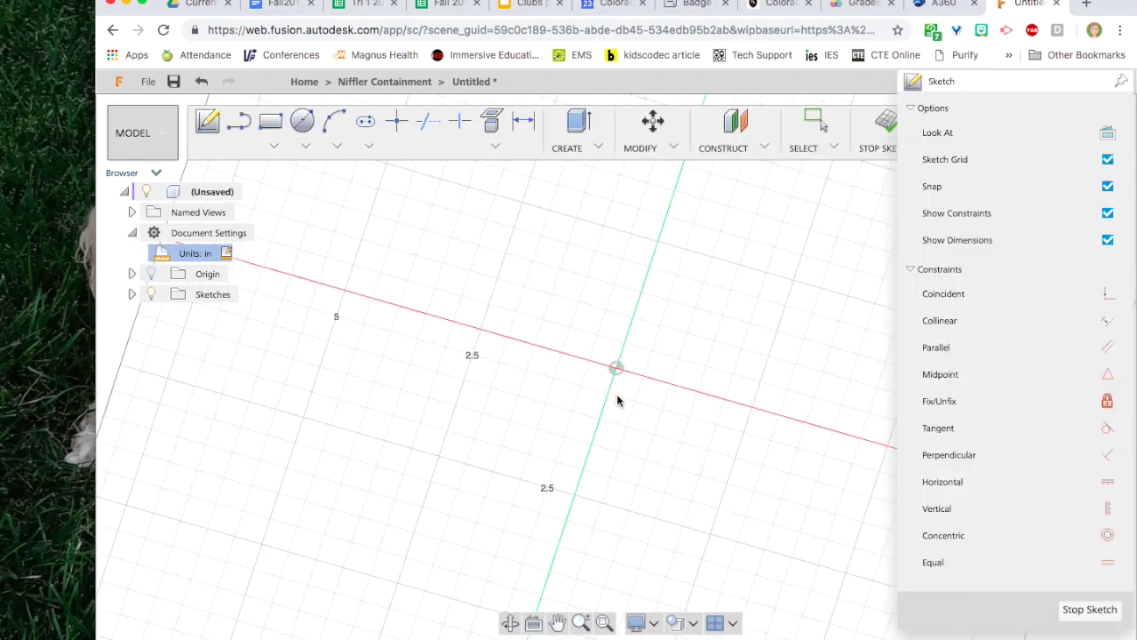
click(276, 130)
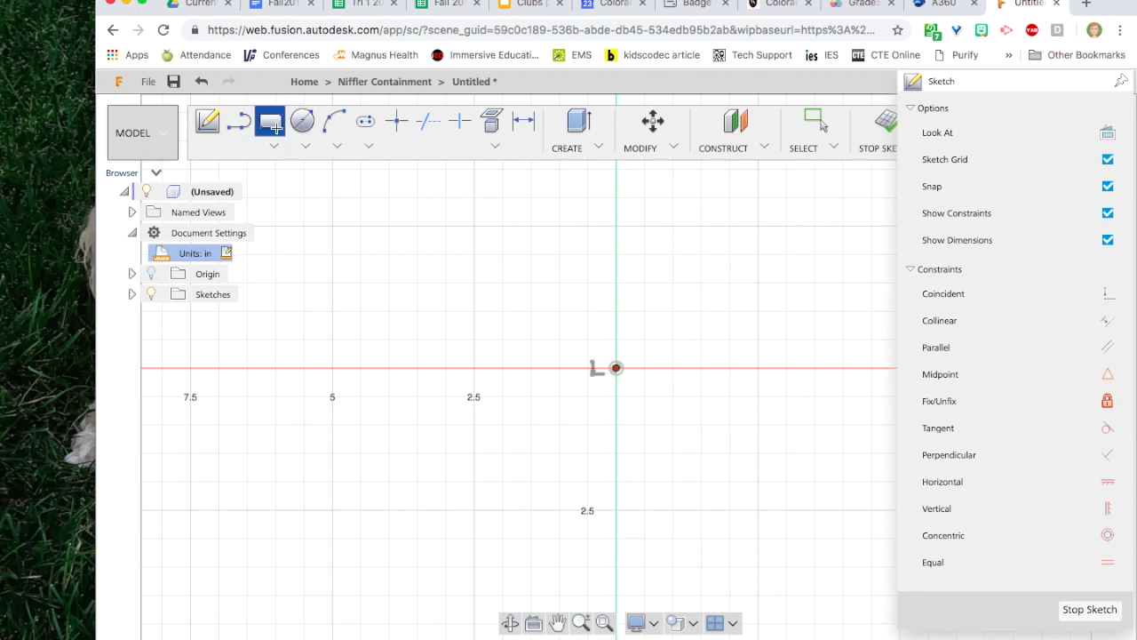
click(616, 368)
text(2)
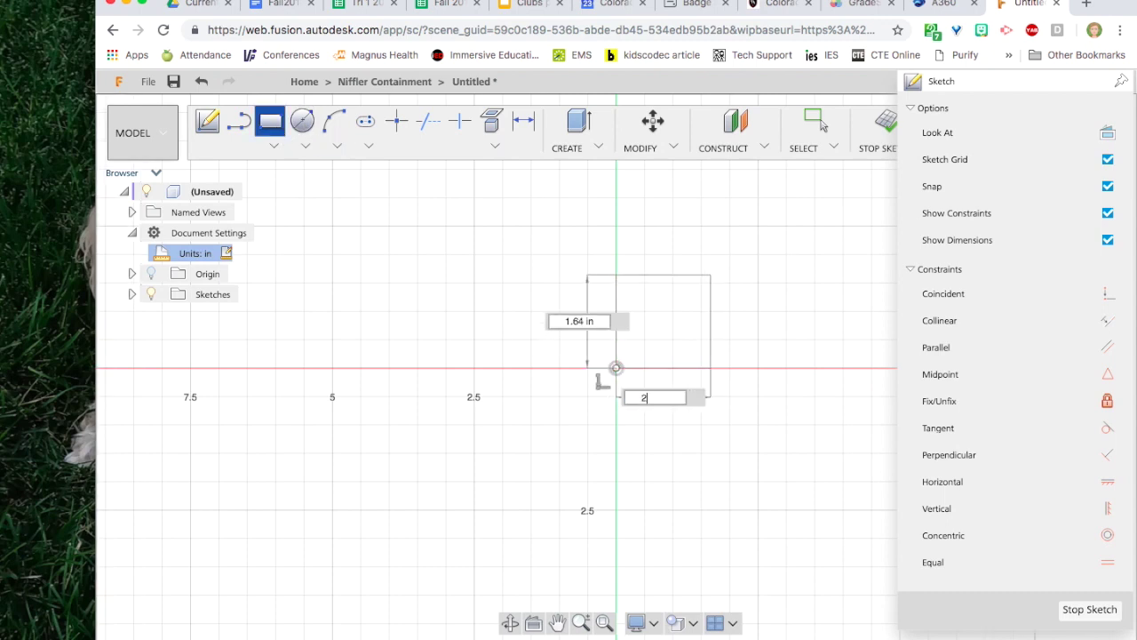
key(Tab)
key(Return)
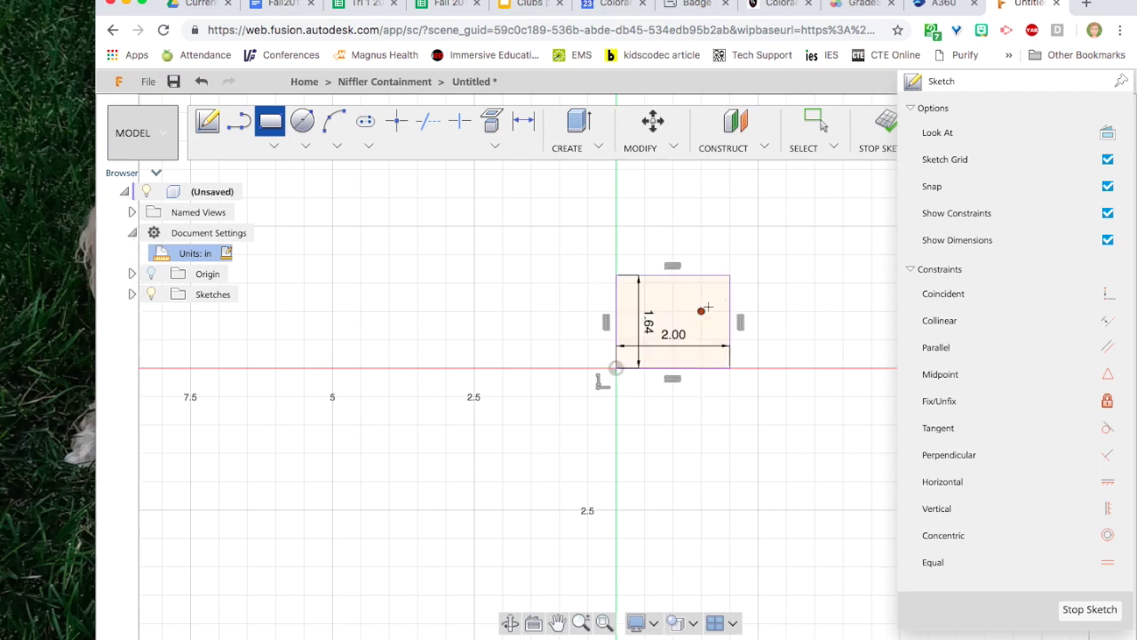
key(Escape)
Change the rectangle's 1.64 height dimension to 2 inches and finish the sketch.
click(650, 327)
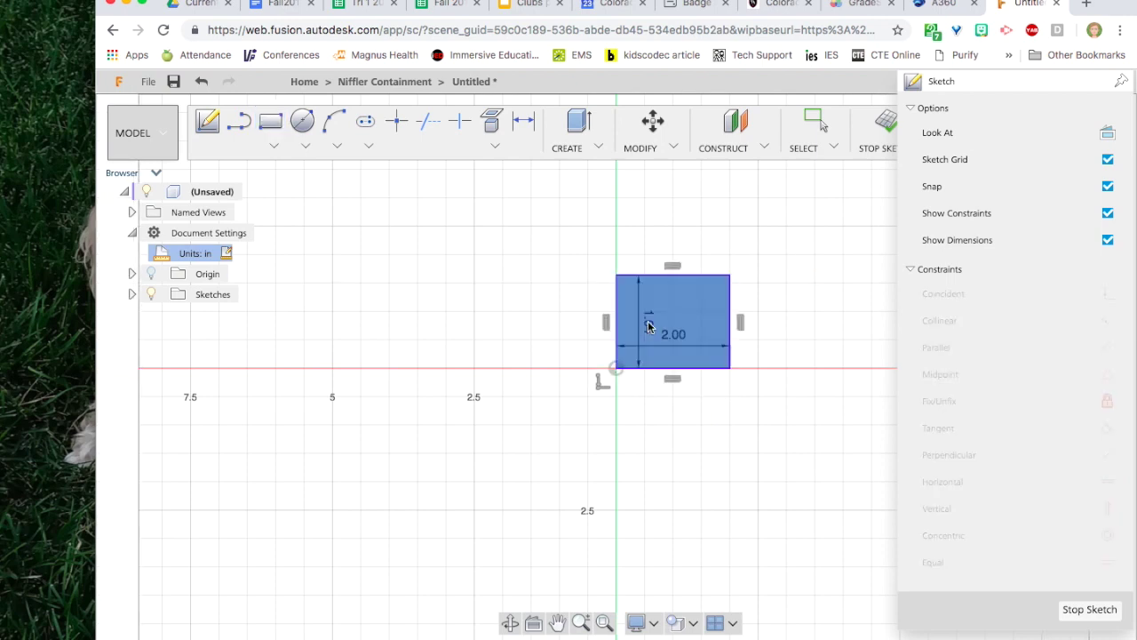
click(641, 340)
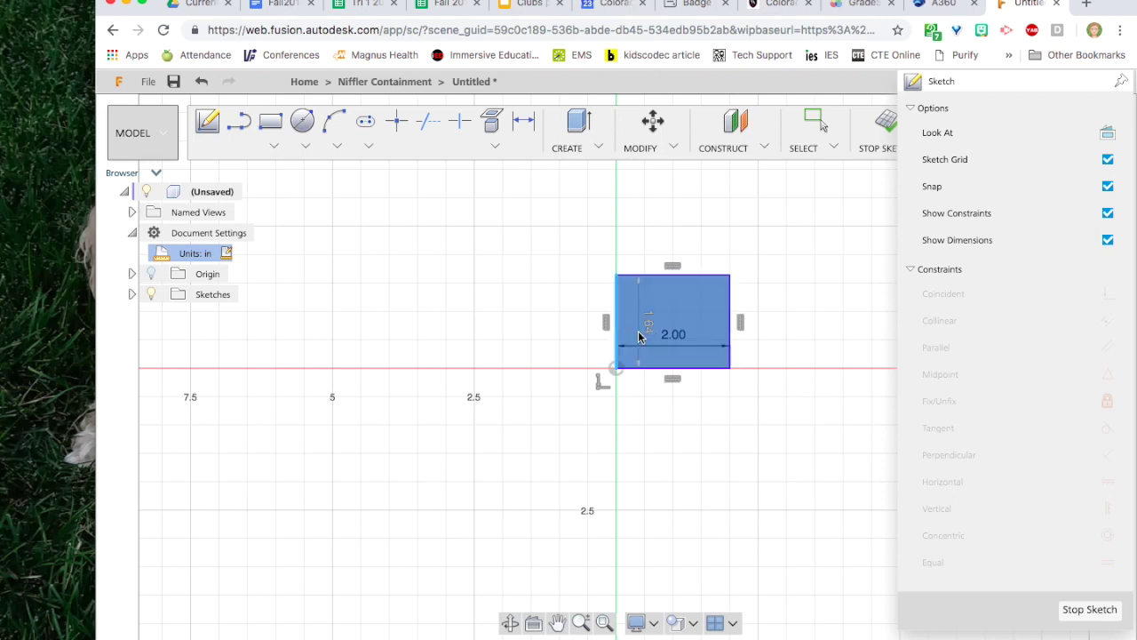
double_click(639, 336)
text(2)
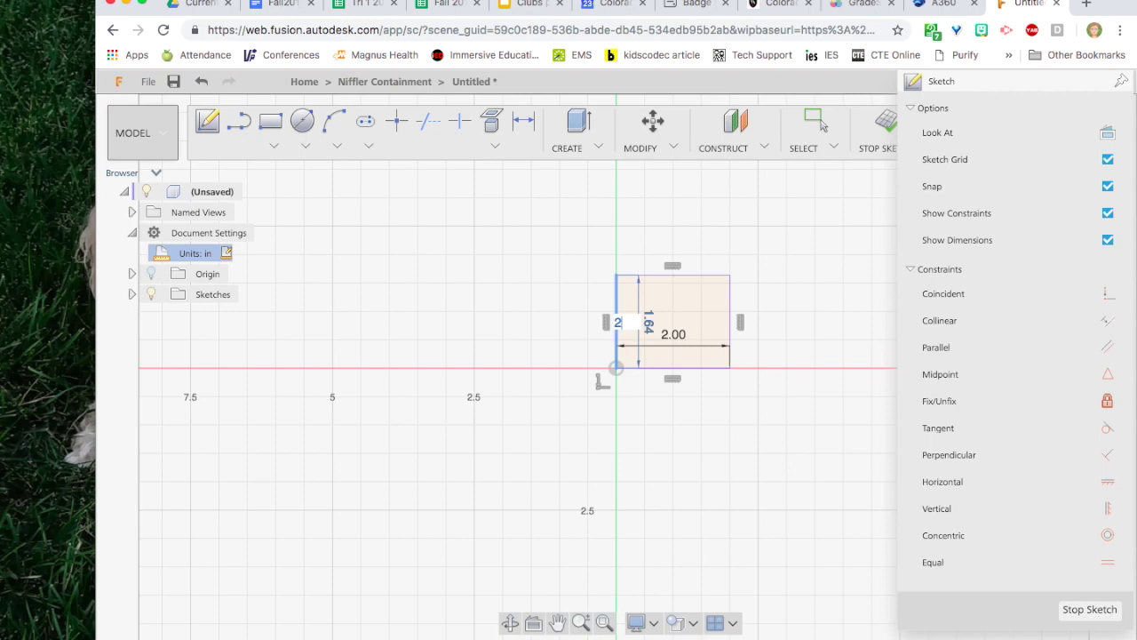
key(Return)
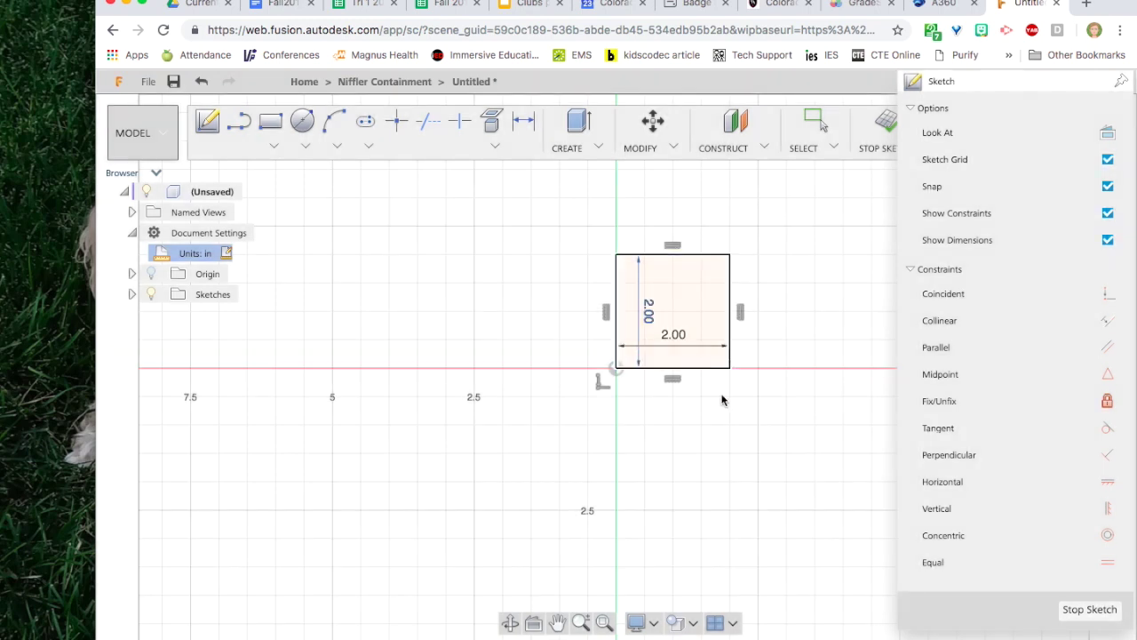
click(732, 433)
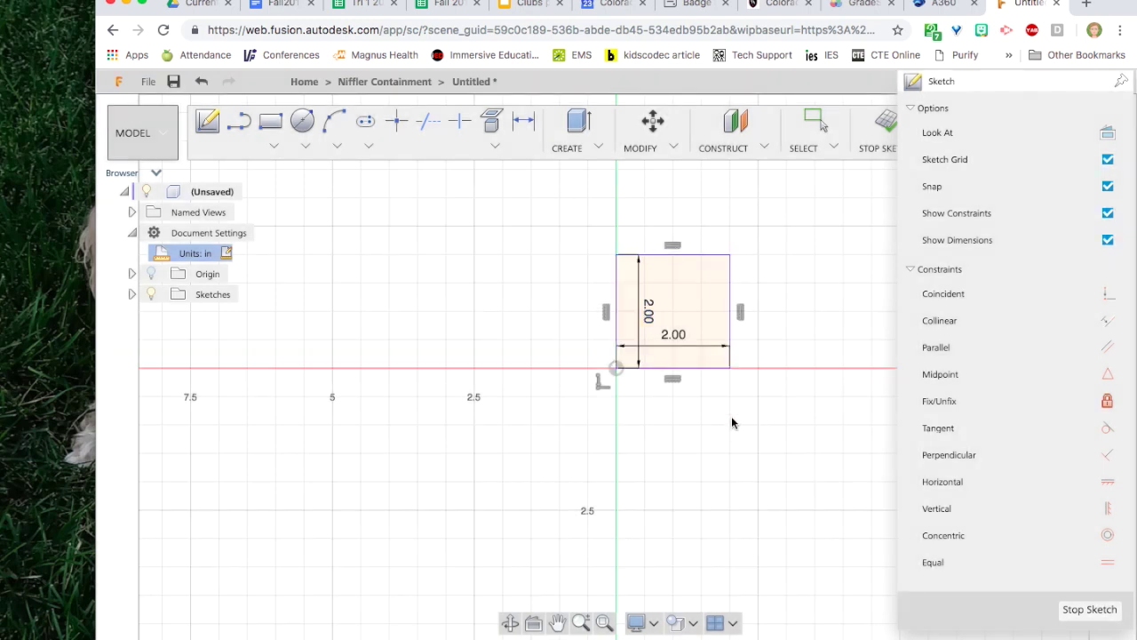
scroll(731, 222, up, 5)
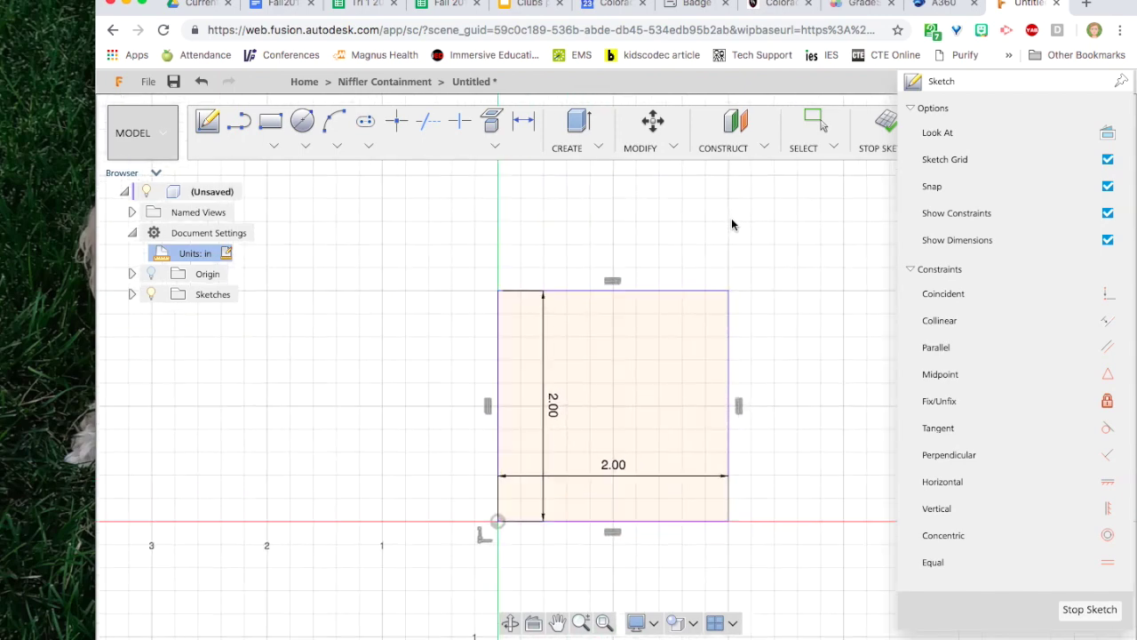
scroll(731, 224, down, 5)
key(r)
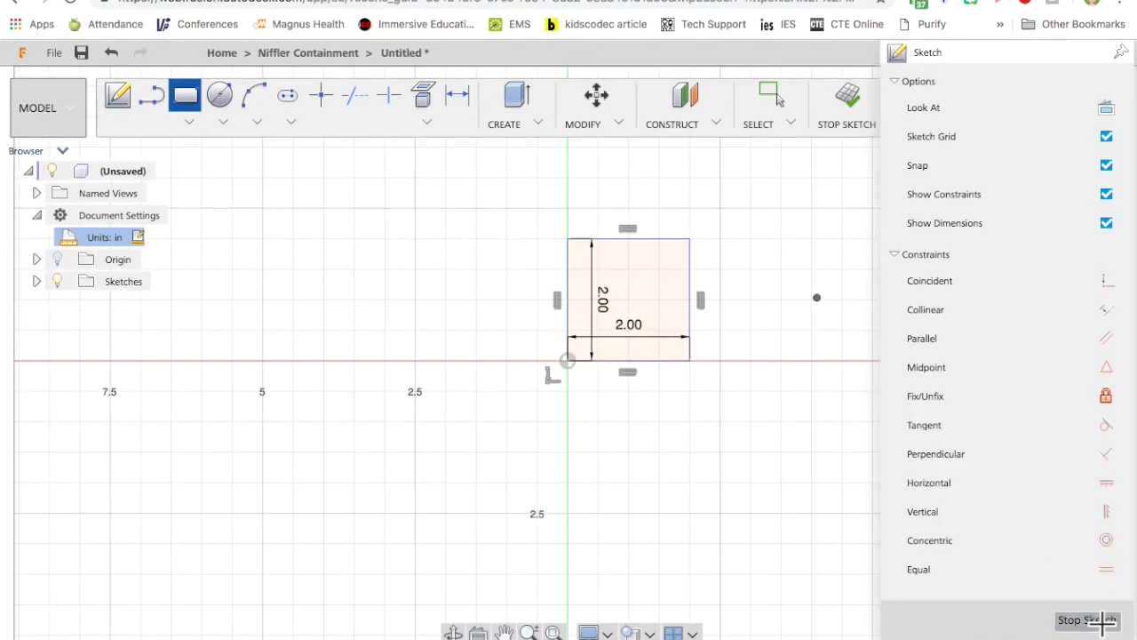
click(1100, 621)
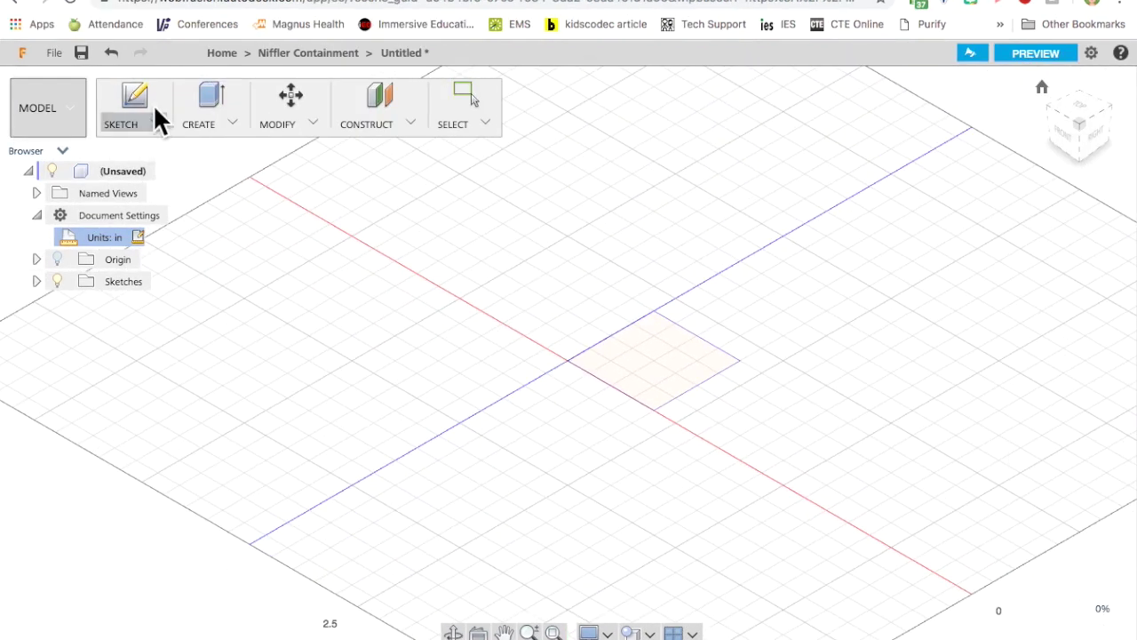
Extrude the square profile 0.125 inch into a plate, then begin a new sketch on the origin plane.
click(206, 100)
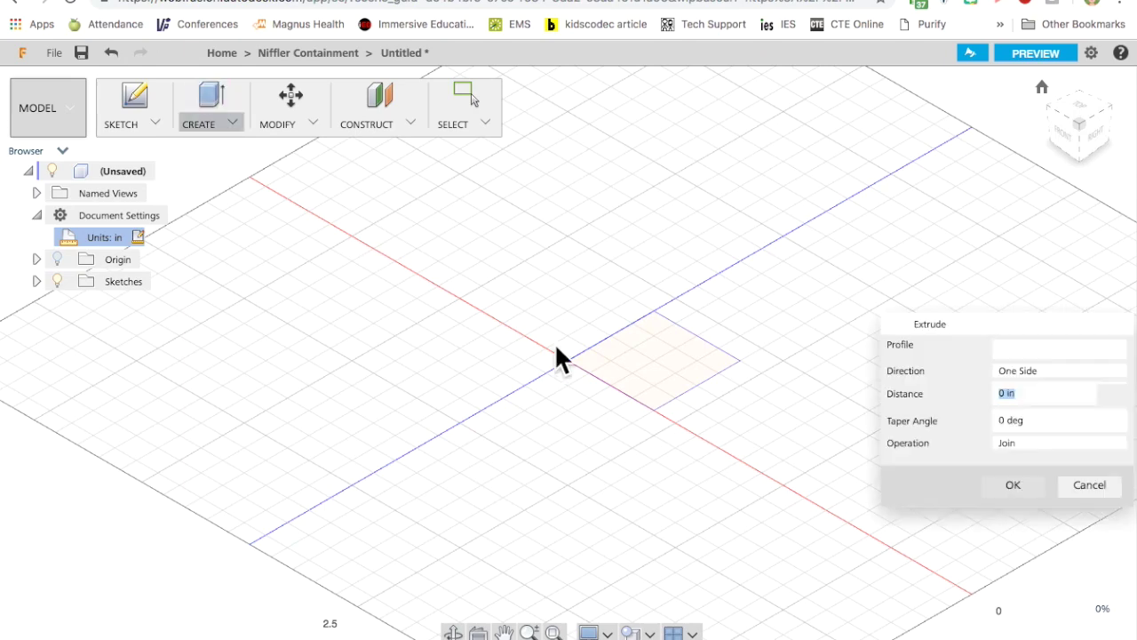
click(657, 360)
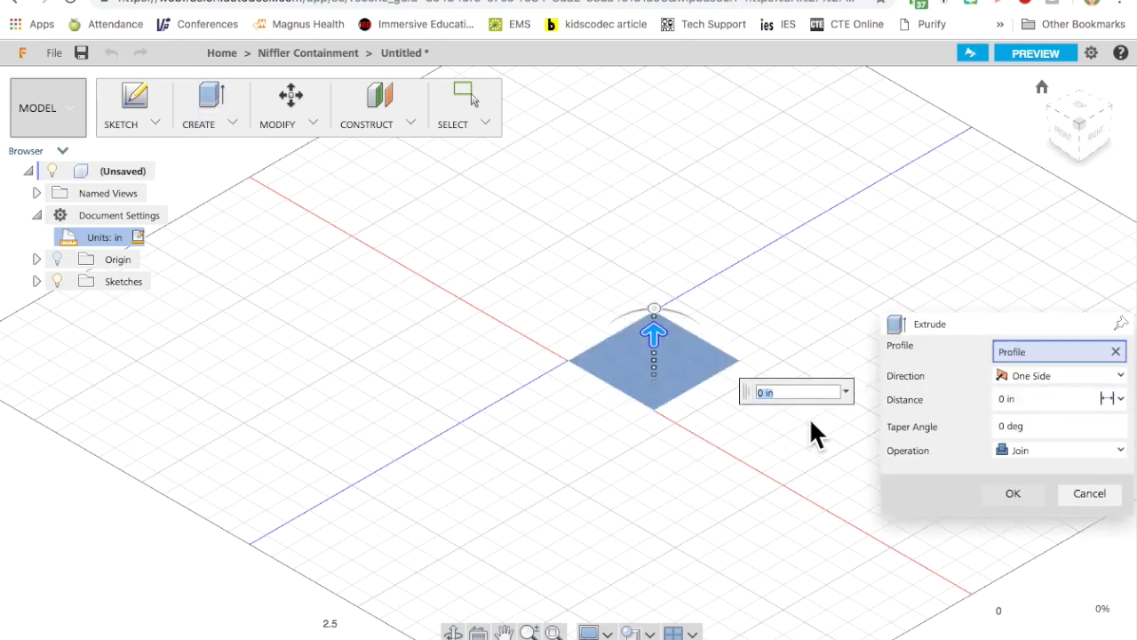
text(.125)
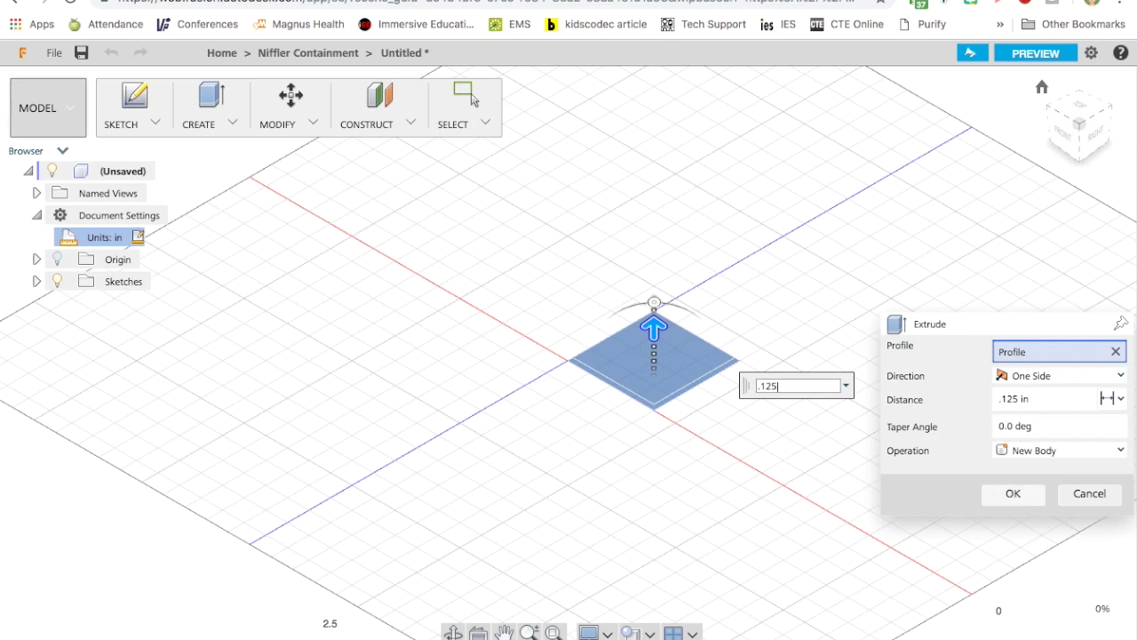
key(Return)
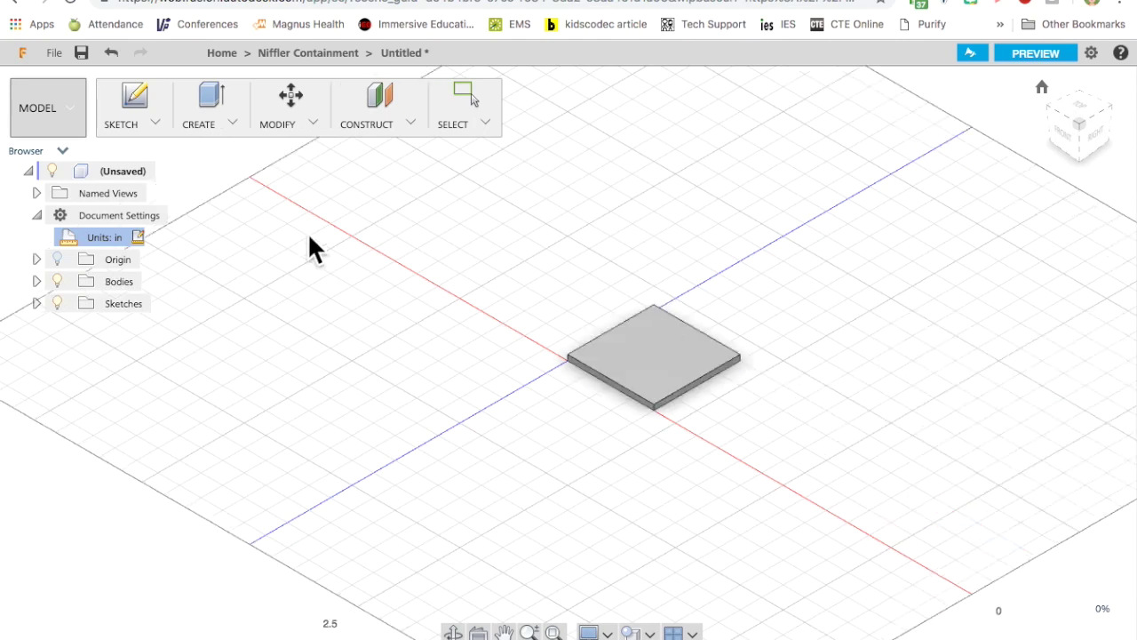
click(141, 88)
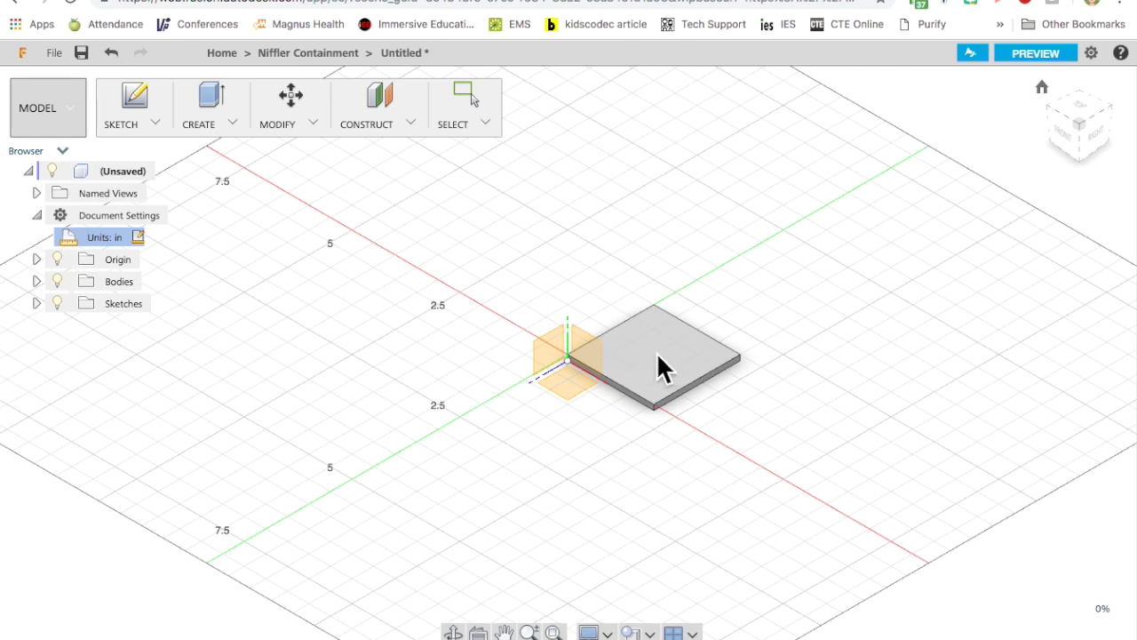
click(562, 380)
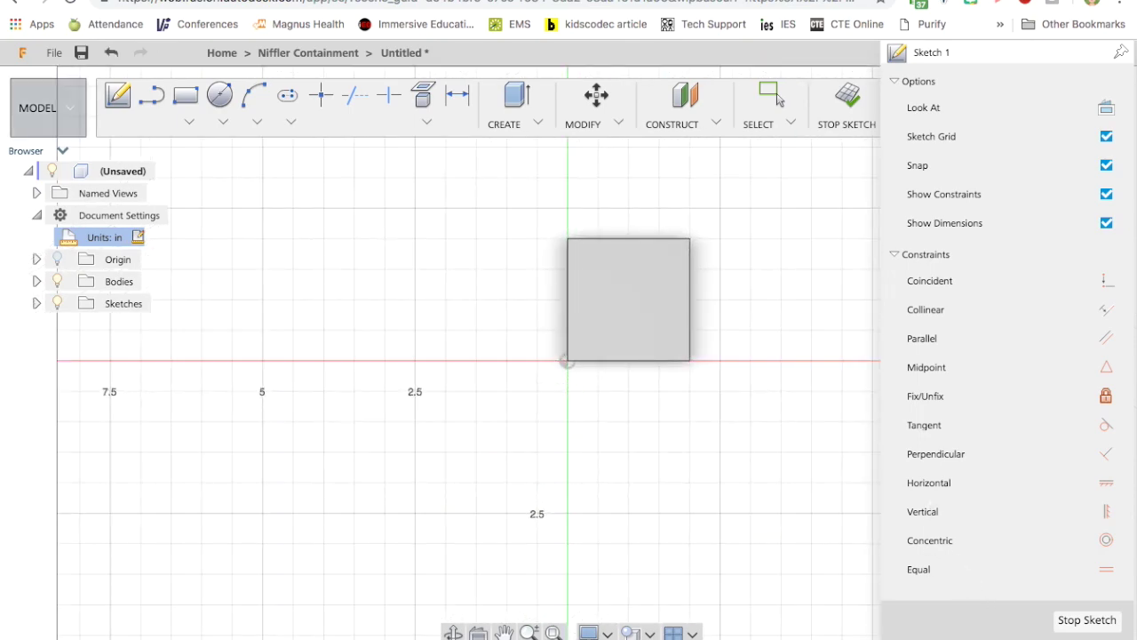
Draw 25/32 × 3/16 and 3/16 × 25/32 inch rectangles at the top-left and bottom-left corners.
click(186, 100)
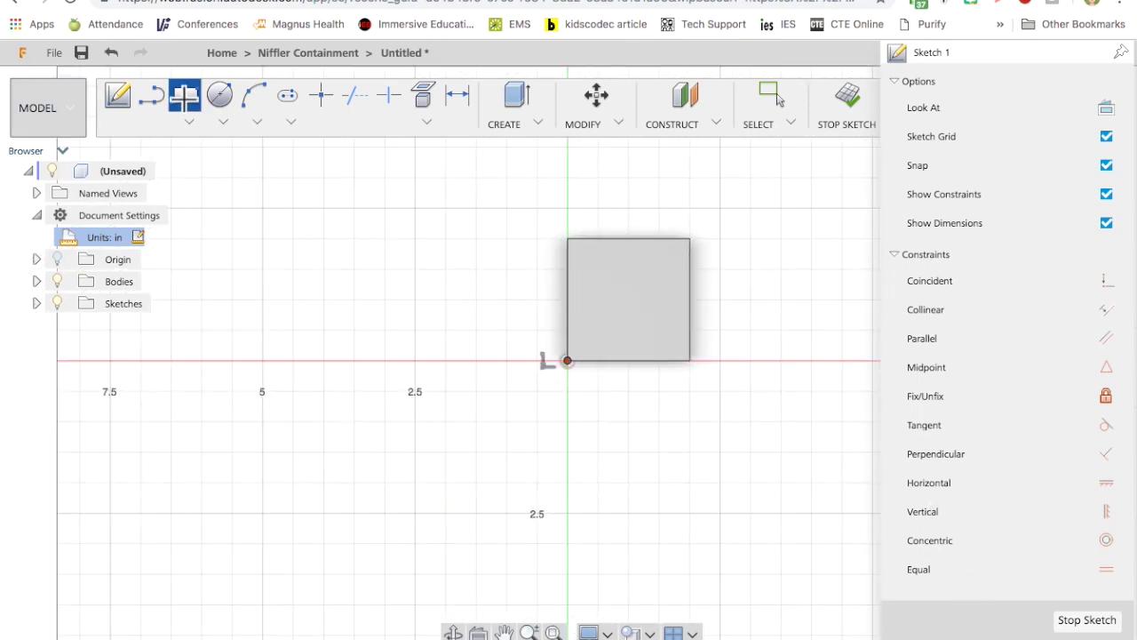
click(567, 239)
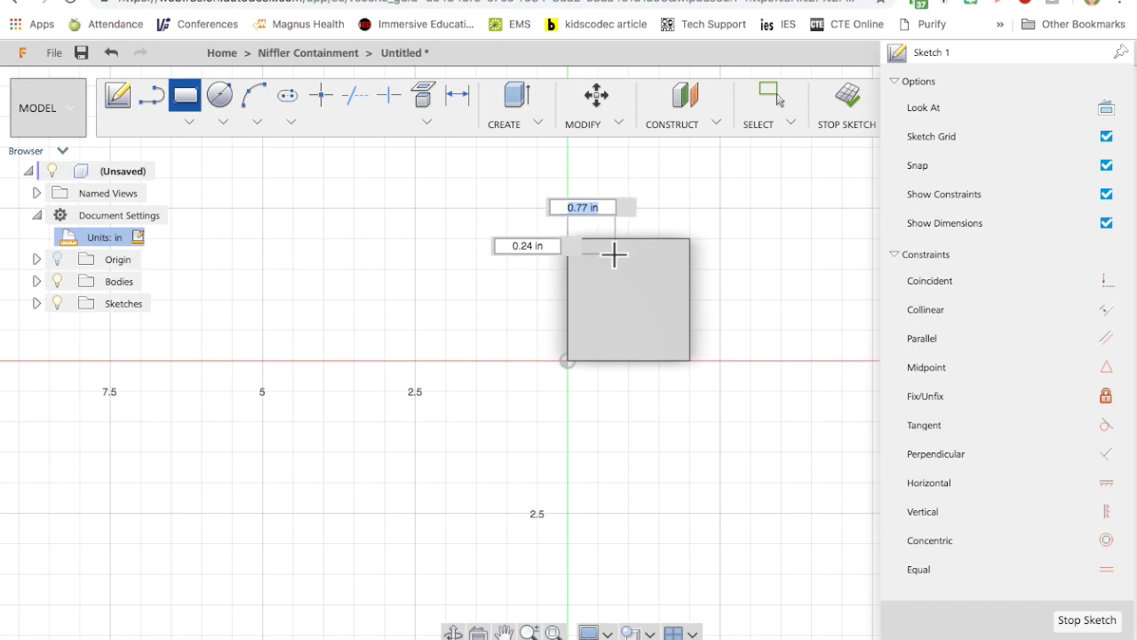
text(25 )
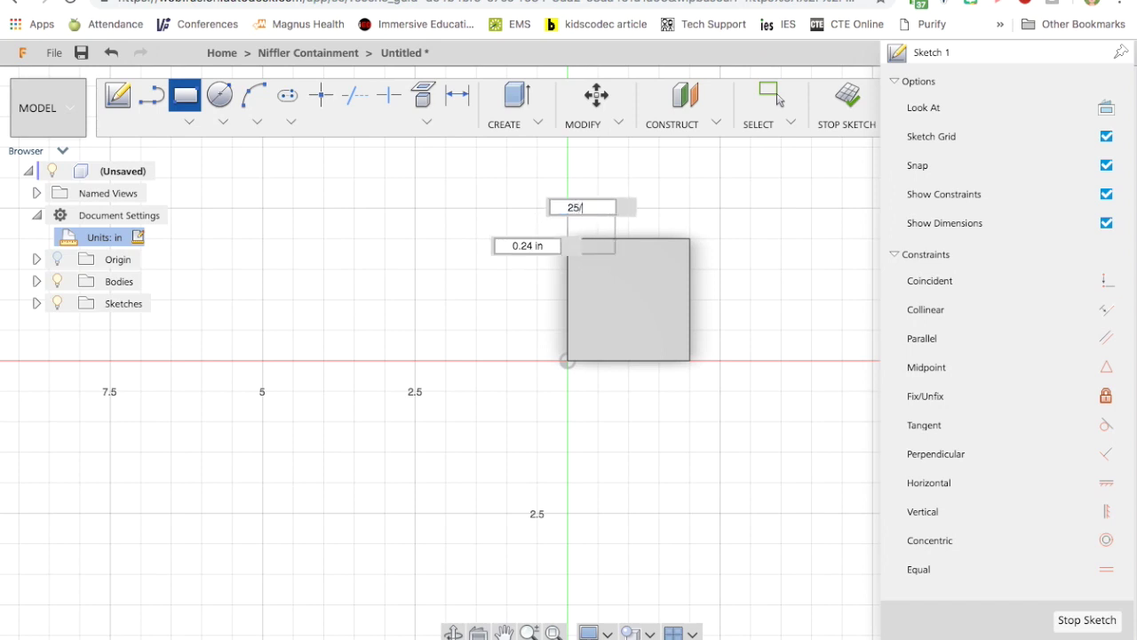
text(/ 32)
key(Tab)
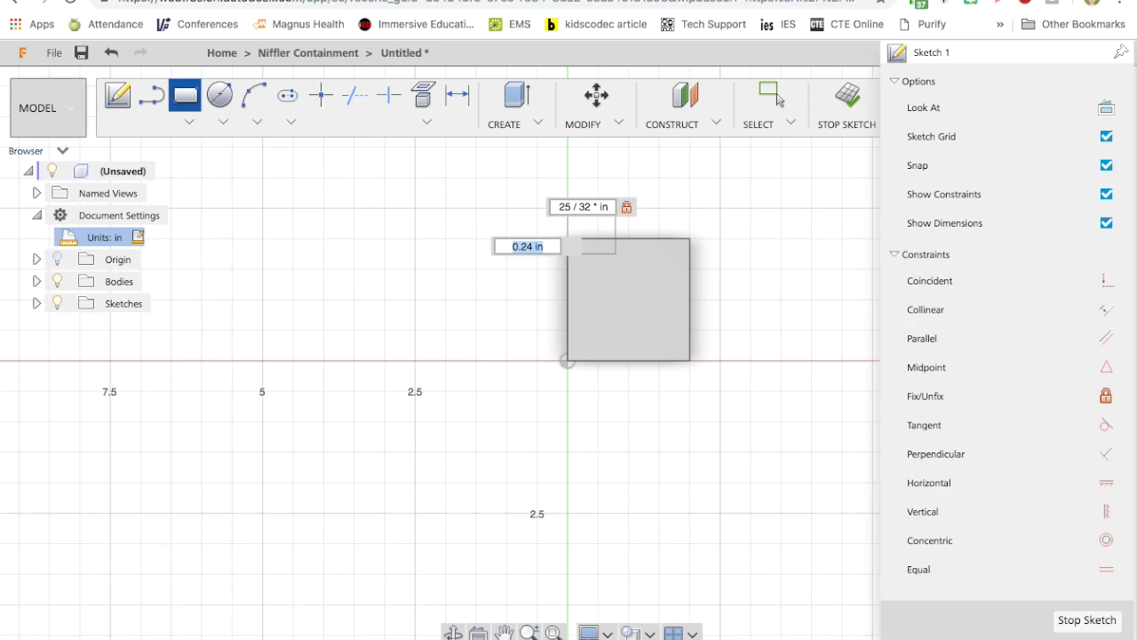
text(3/16)
key(Return)
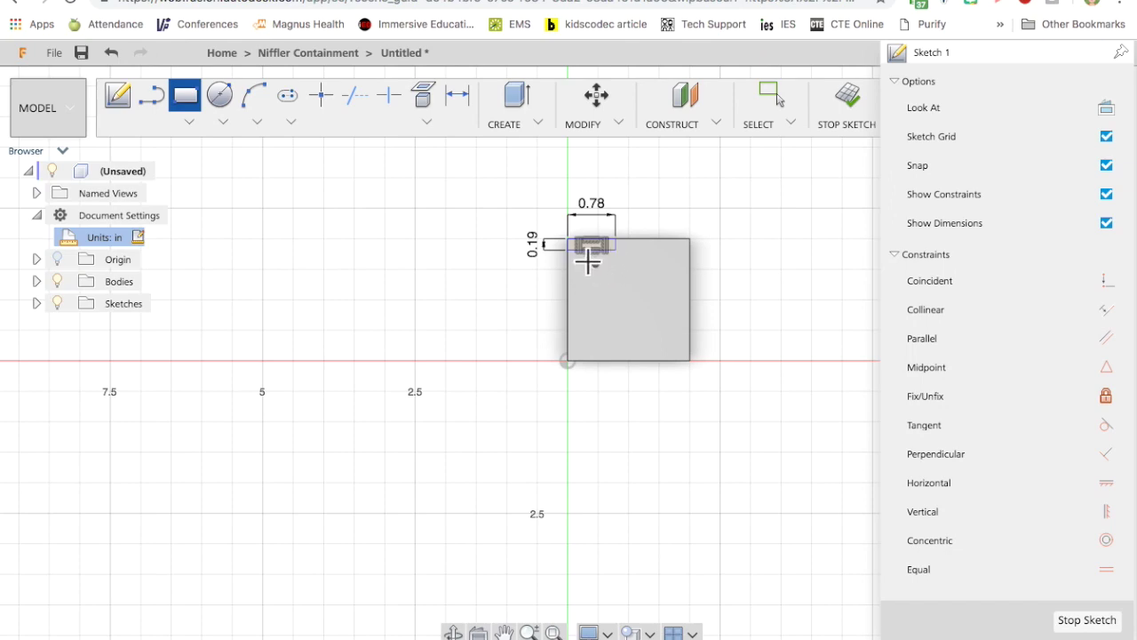
scroll(630, 239, up, 6)
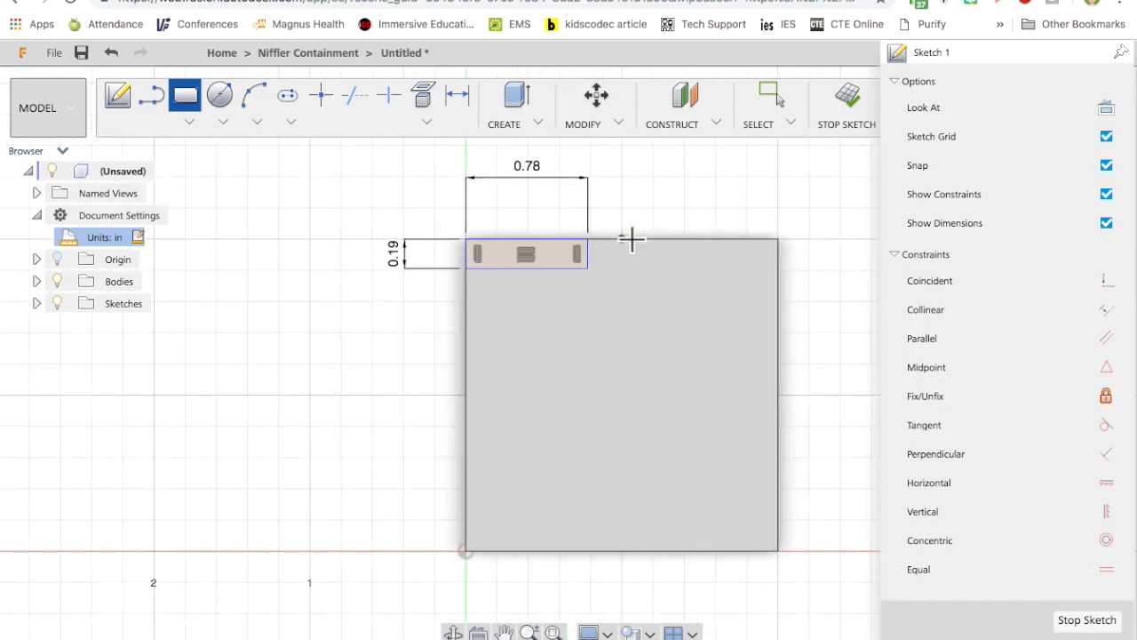
click(452, 239)
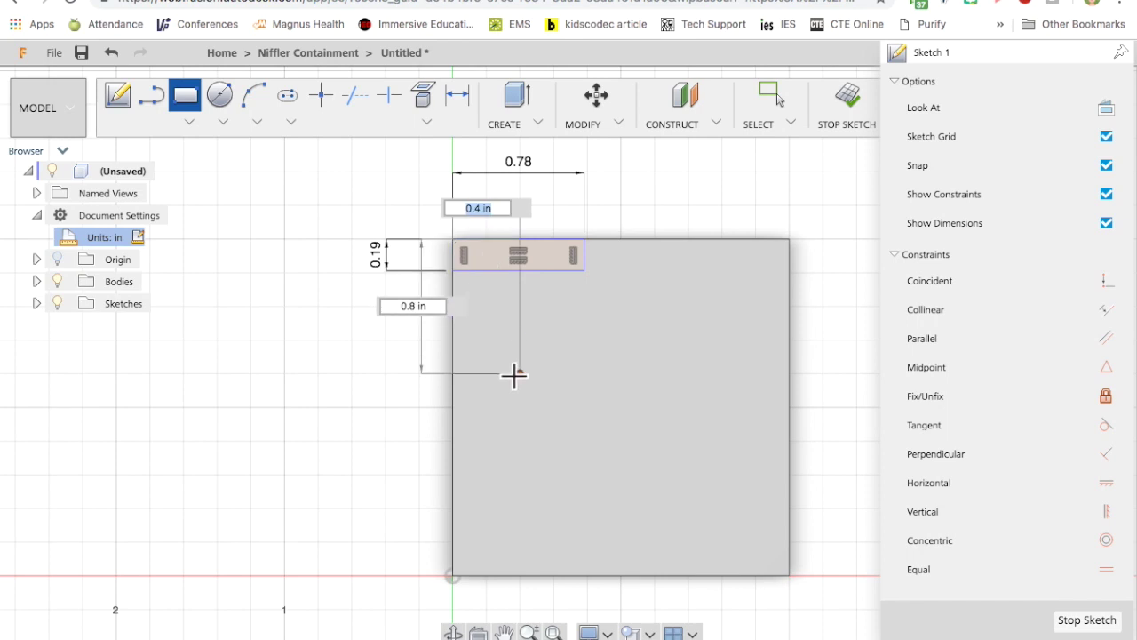
text(3/16)
key(Tab)
text(0.78)
key(Return)
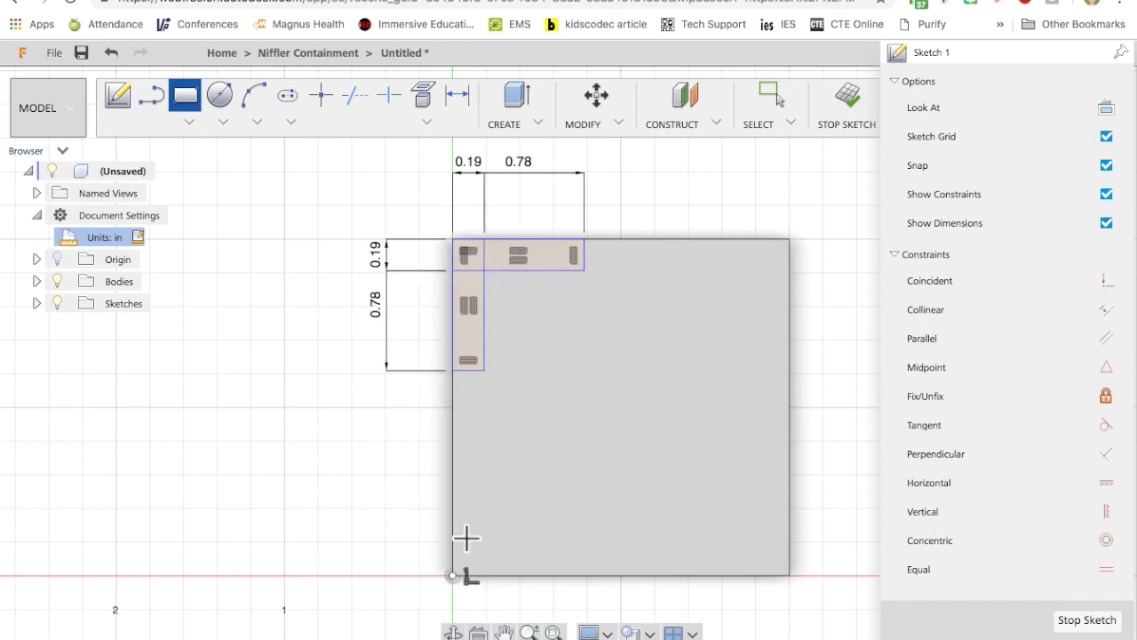
click(453, 576)
text(3/16)
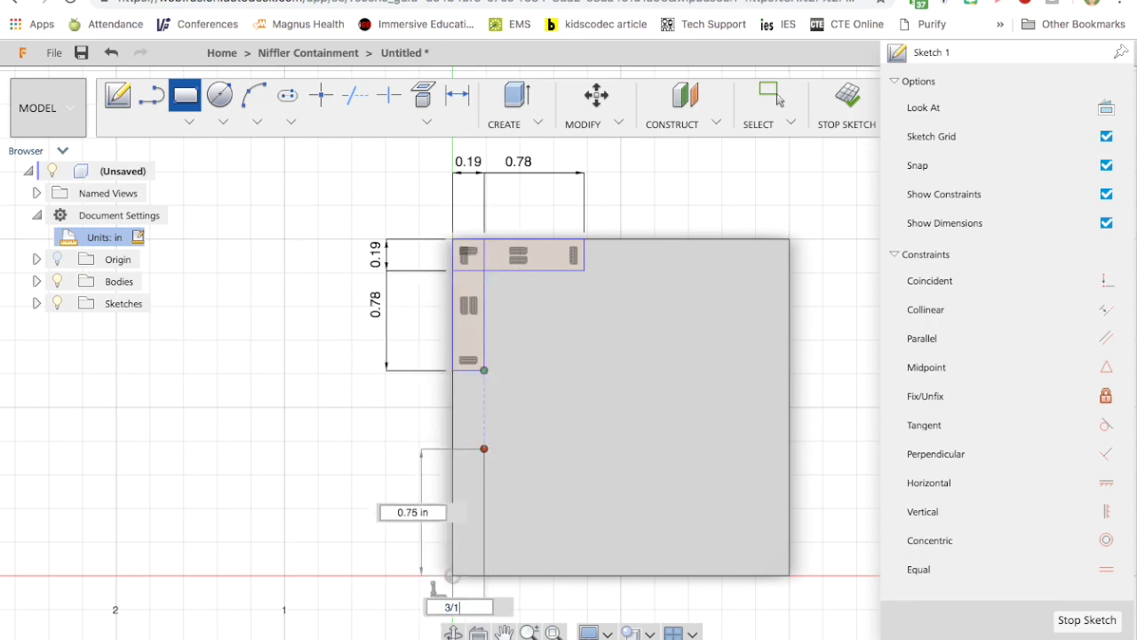
key(Tab)
text(25/32)
key(Return)
click(452, 576)
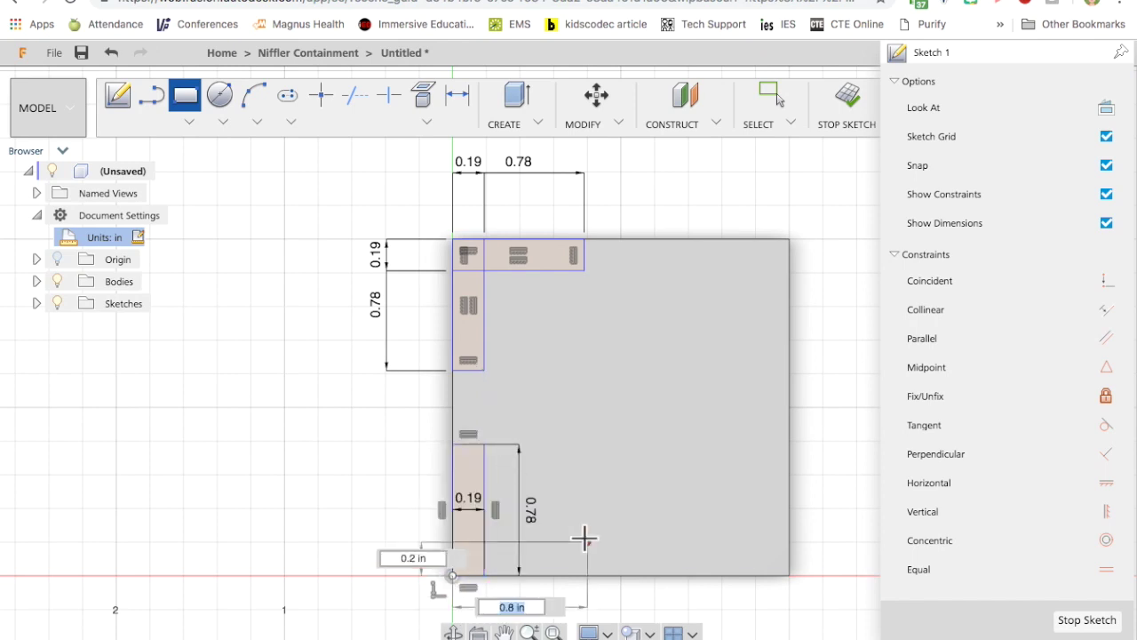
text(25/32)
key(Tab)
text(3/16)
key(Return)
Draw the matching 25/32 × 3/16 and 3/16 × 25/32 rectangles at the bottom-right and top-right corners, then finish the sketch.
click(789, 575)
text(35/2)
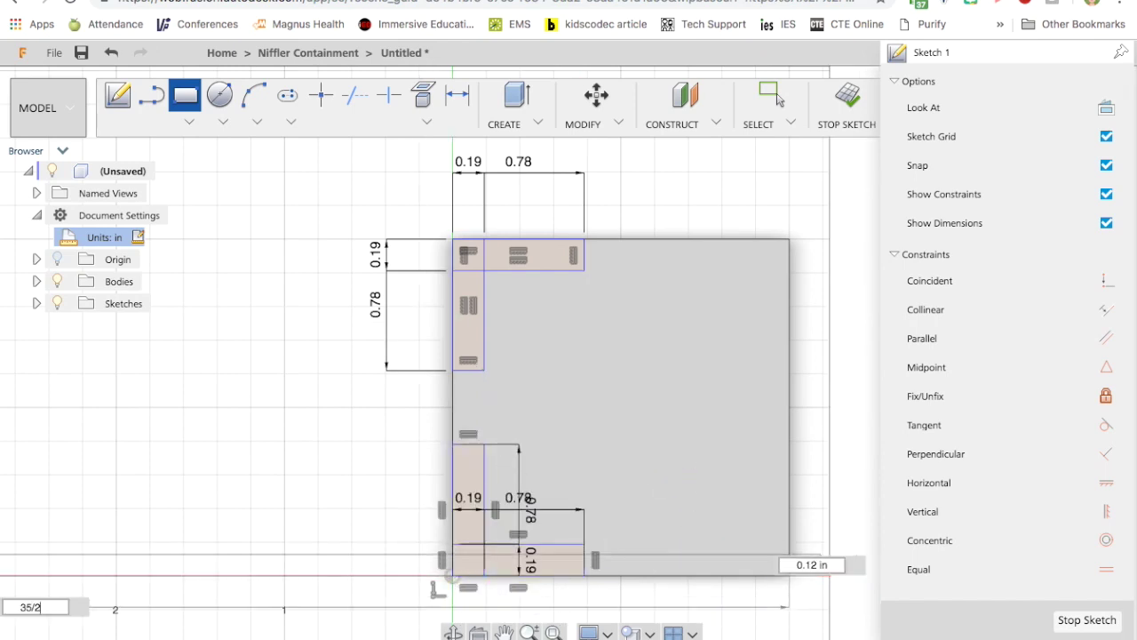
text(2)
key(Tab)
text(3/16)
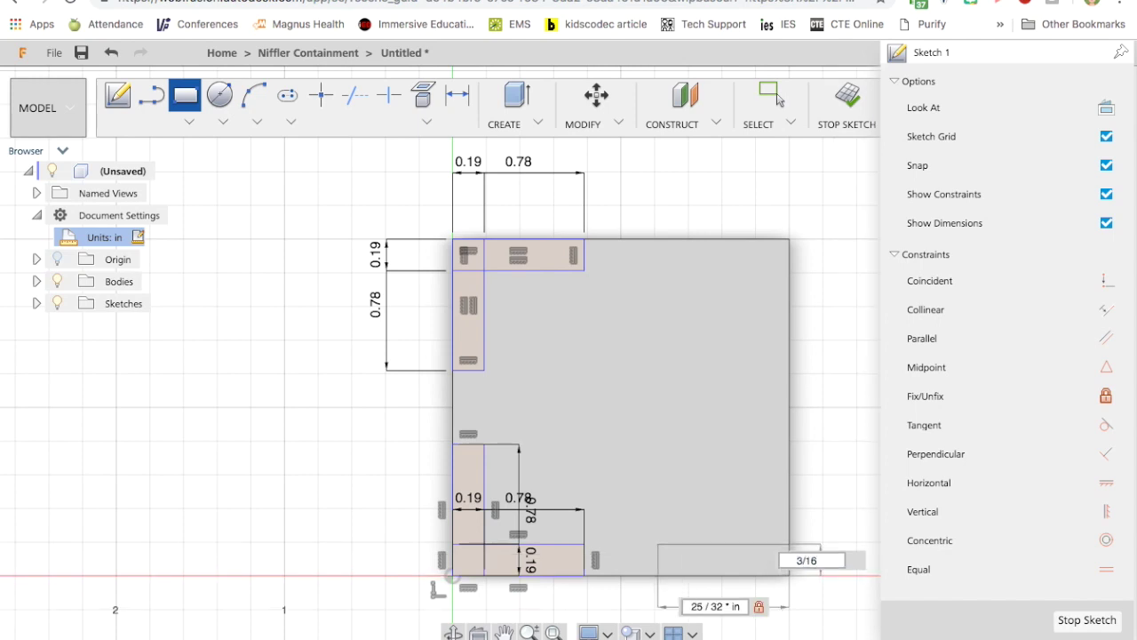
key(Return)
click(789, 544)
text(3/16)
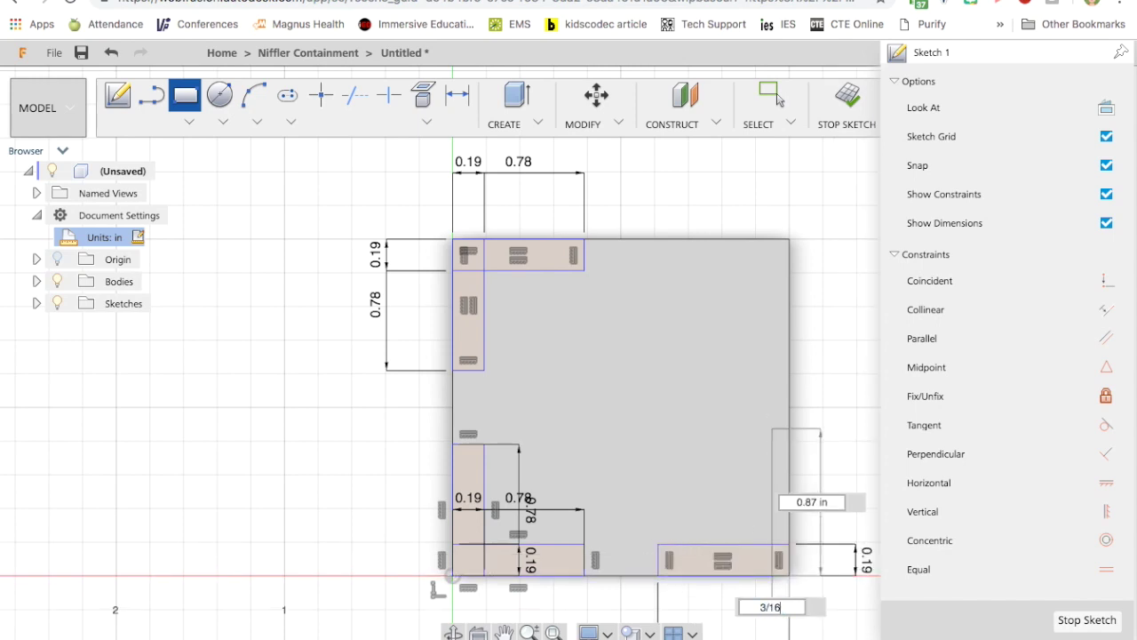
key(Tab)
text(25/32)
key(Return)
click(784, 257)
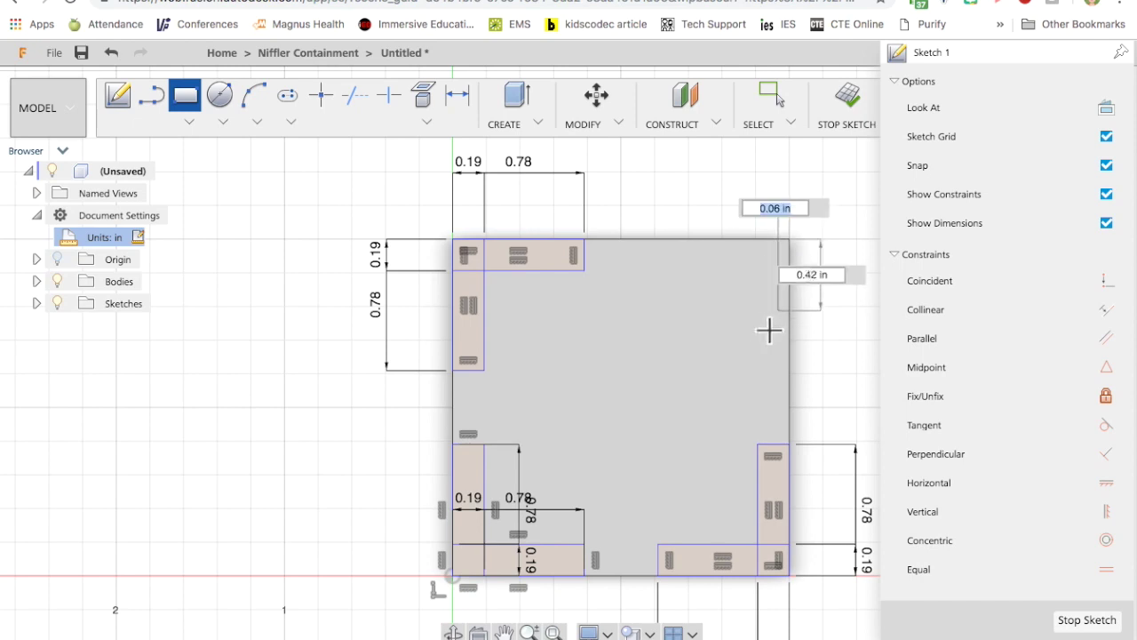
text(3/16)
key(Tab)
text(25/32)
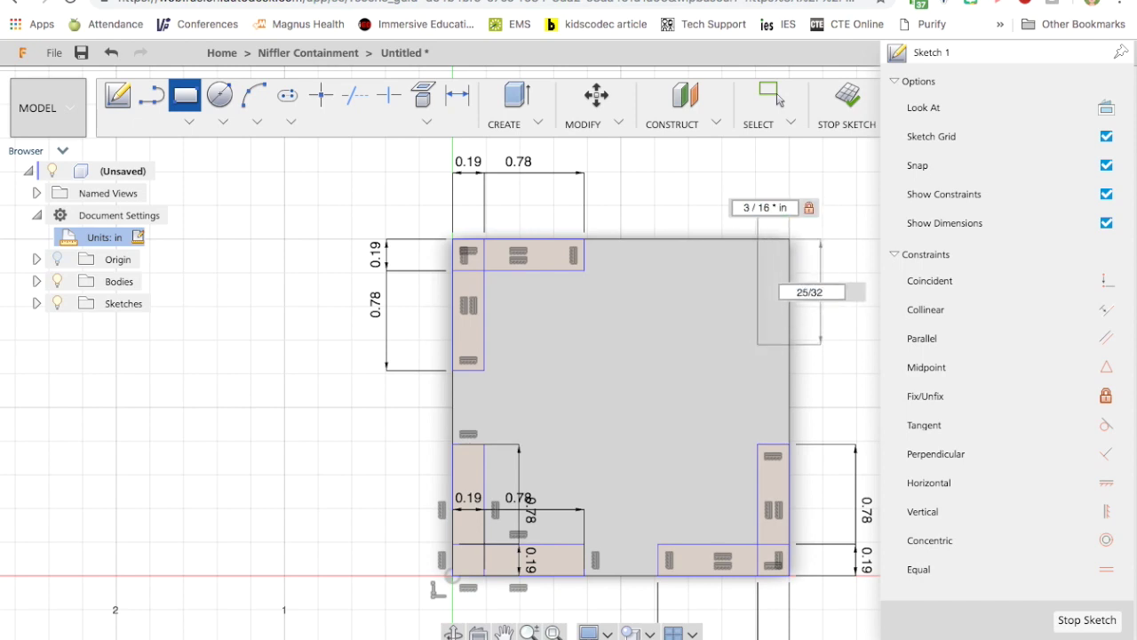
key(Return)
click(789, 240)
text(25/32)
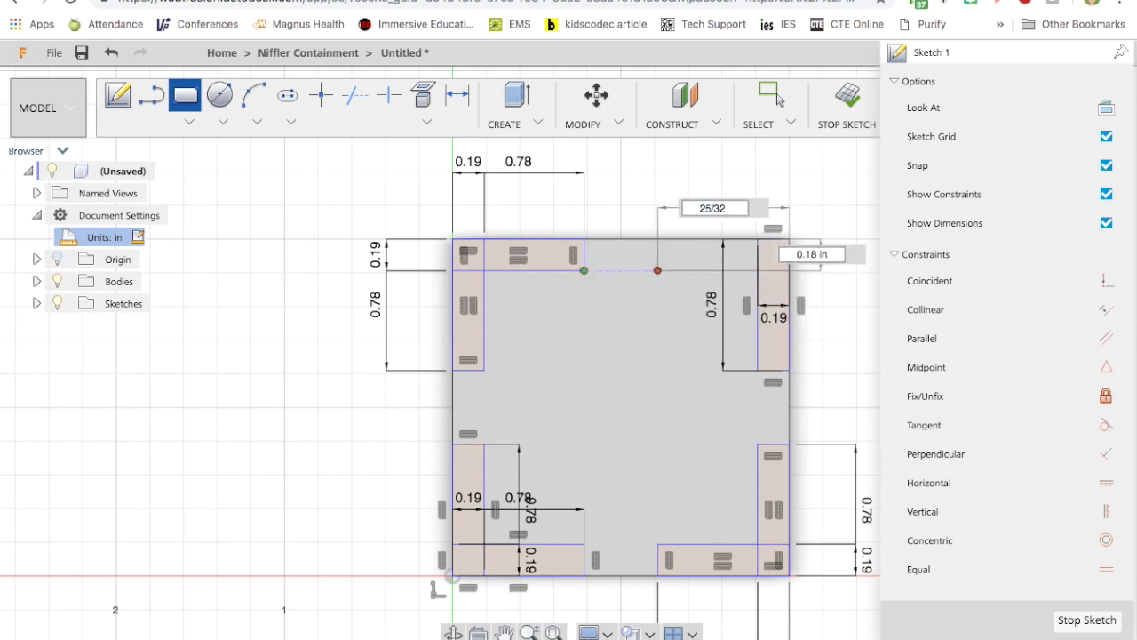
key(Tab)
text(3/16)
key(Return)
click(1082, 621)
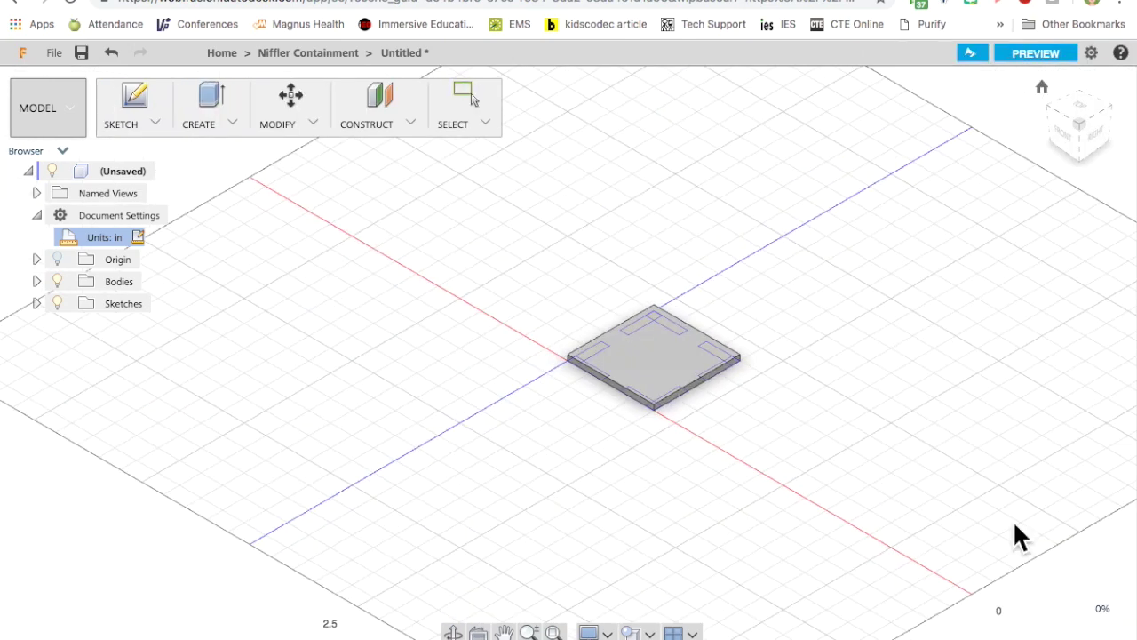
click(1077, 125)
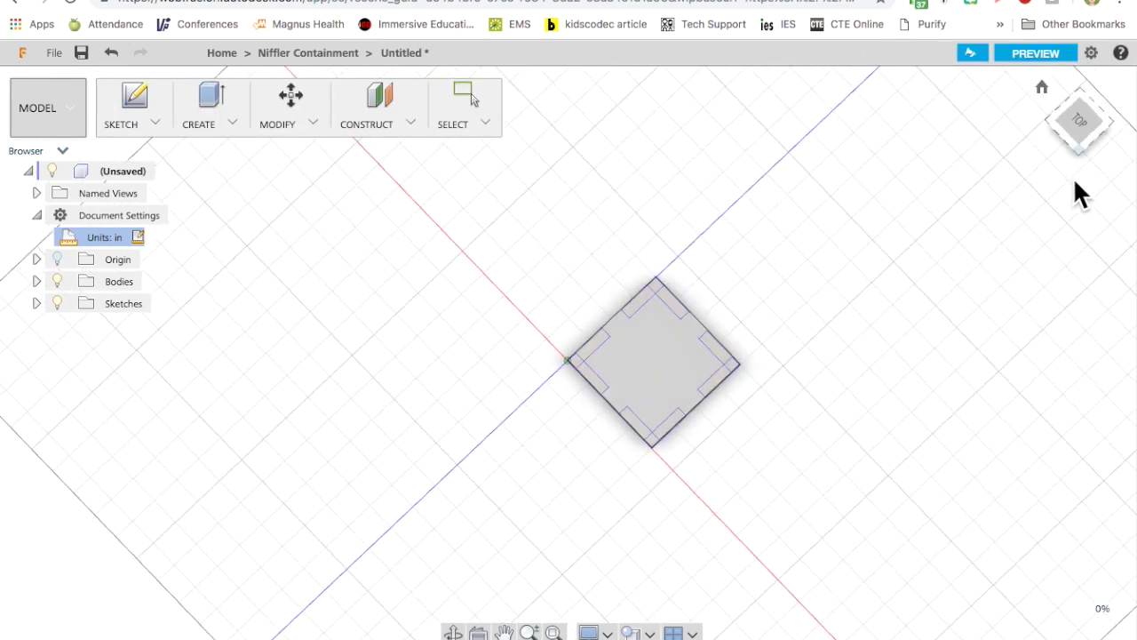
scroll(747, 370, up, 5)
From the underside, start an extrude and select the first corner square and strip profiles.
drag(1071, 151, 985, 152)
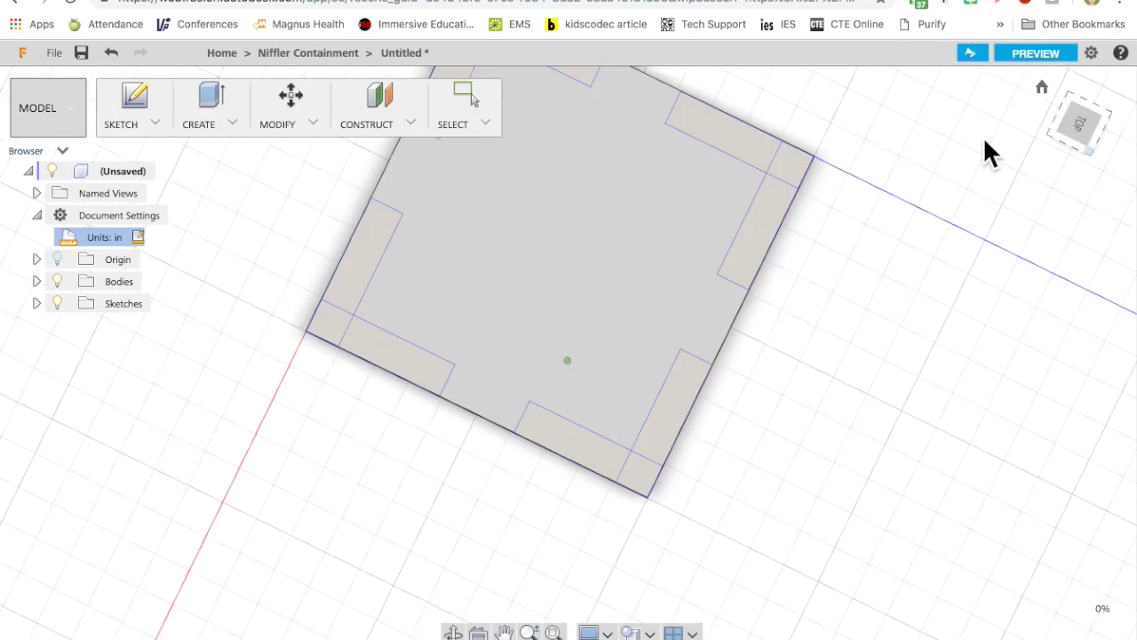
click(210, 97)
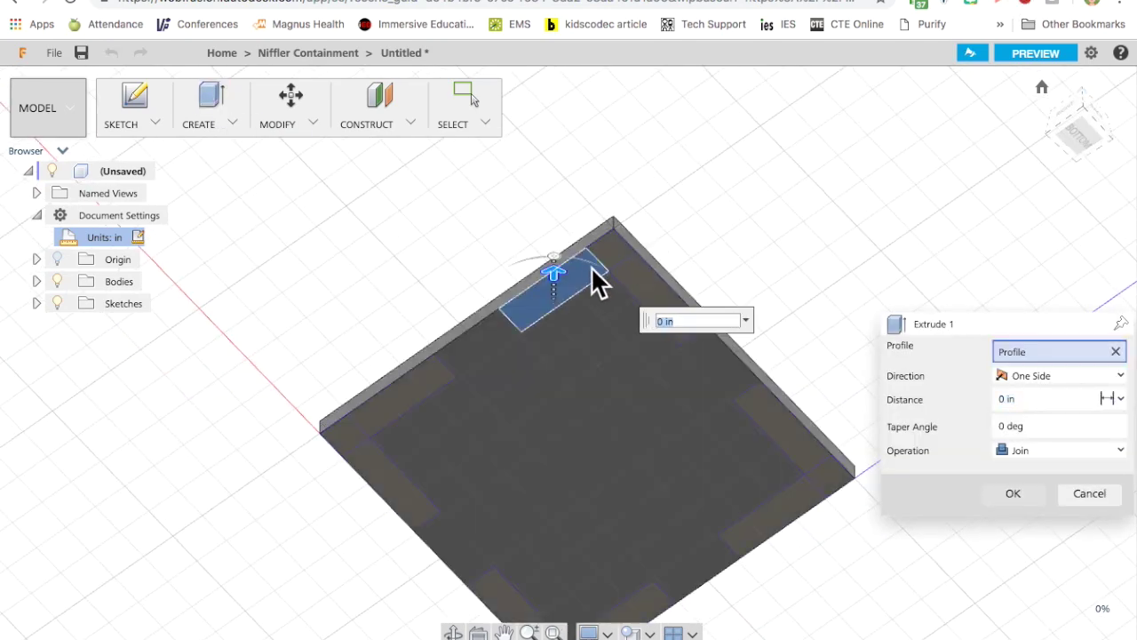
click(612, 252)
click(615, 254)
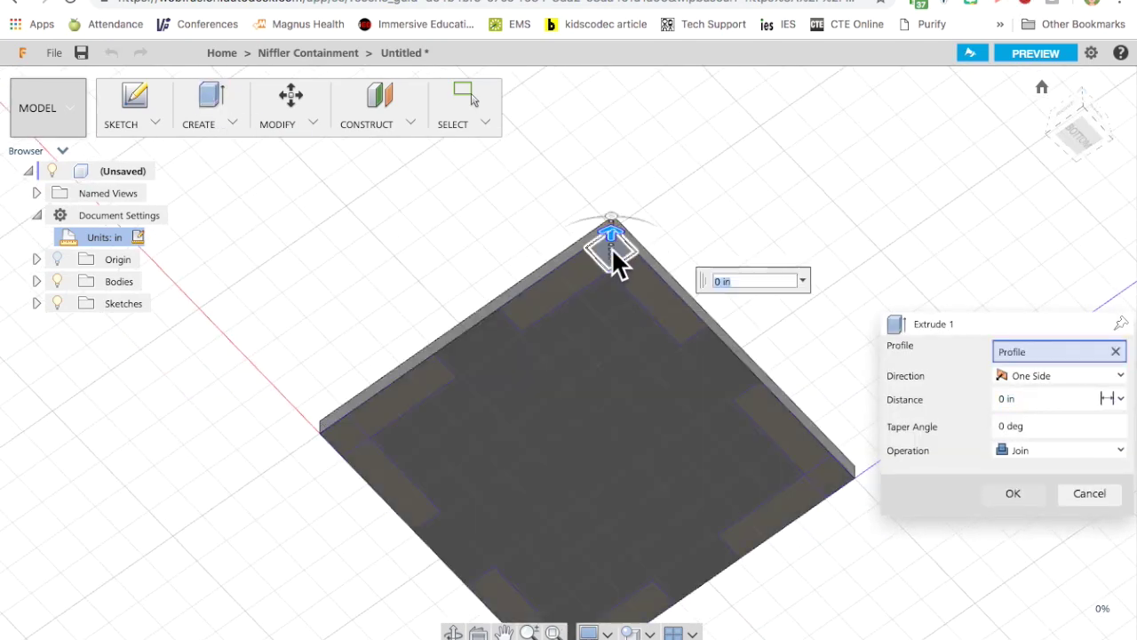
click(579, 284)
click(654, 301)
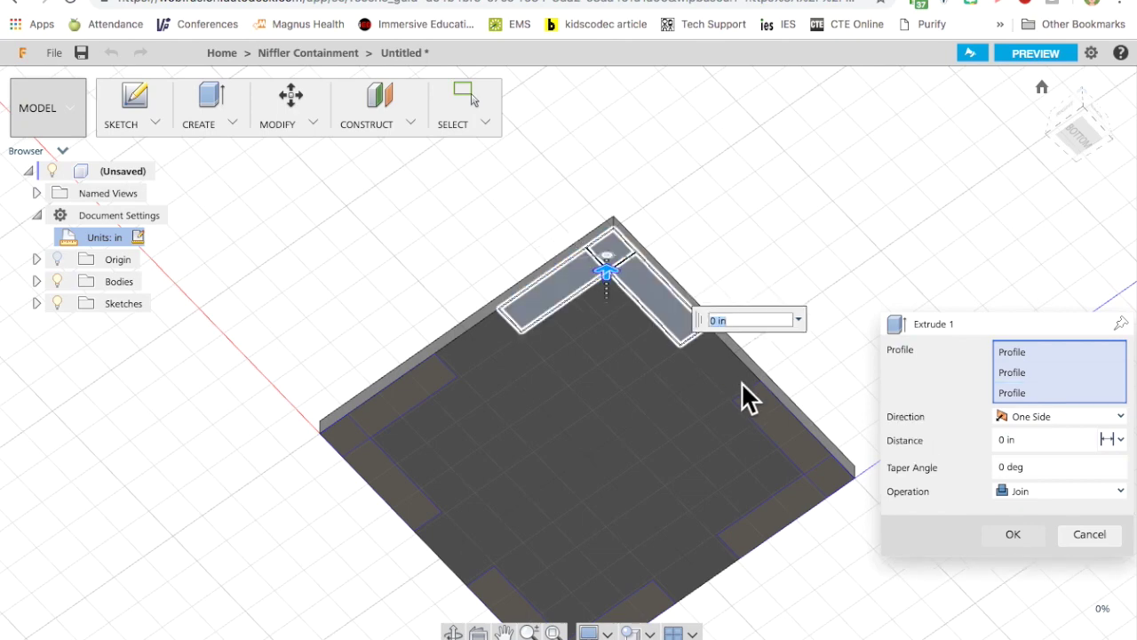
click(775, 422)
click(823, 489)
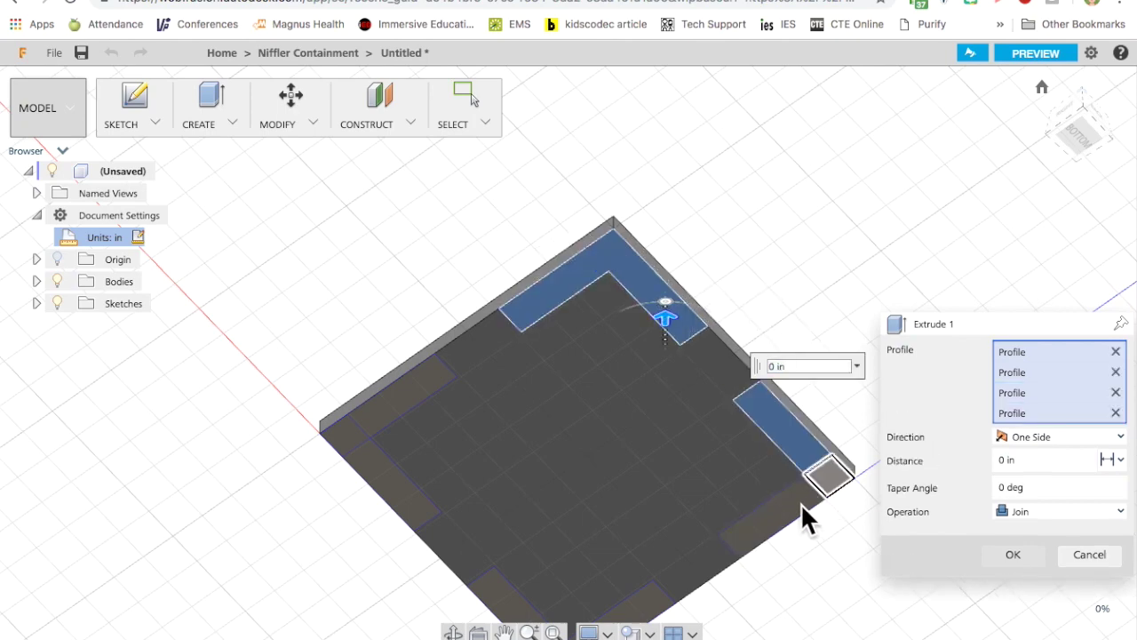
click(648, 606)
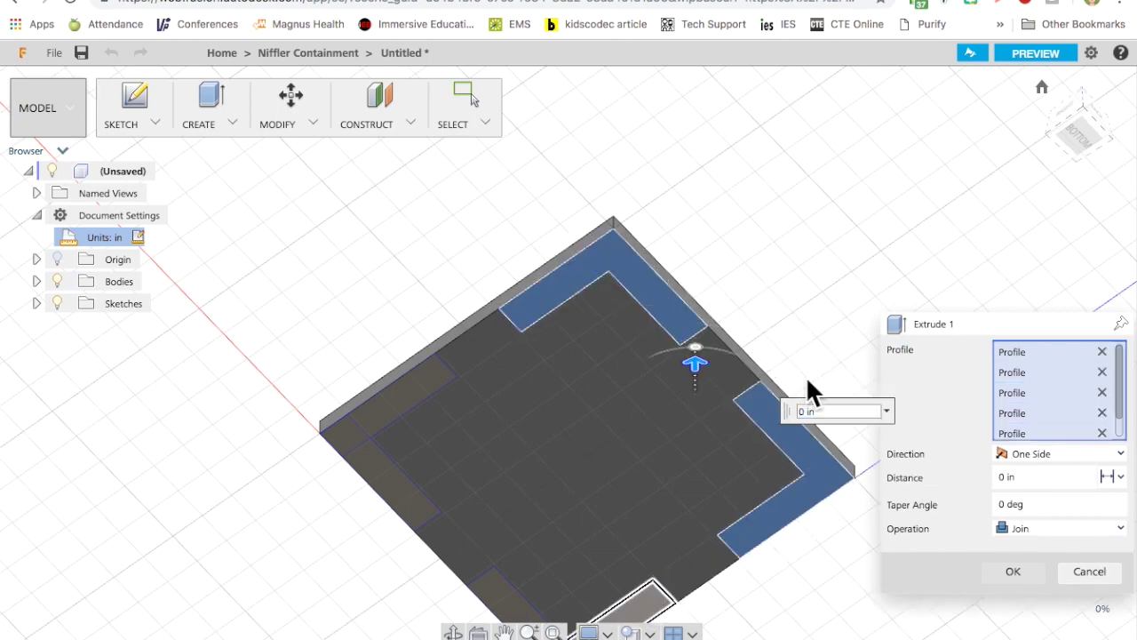
From the bottom view, add the right-side corner squares and strips, and switch the operation to Cut.
click(1079, 127)
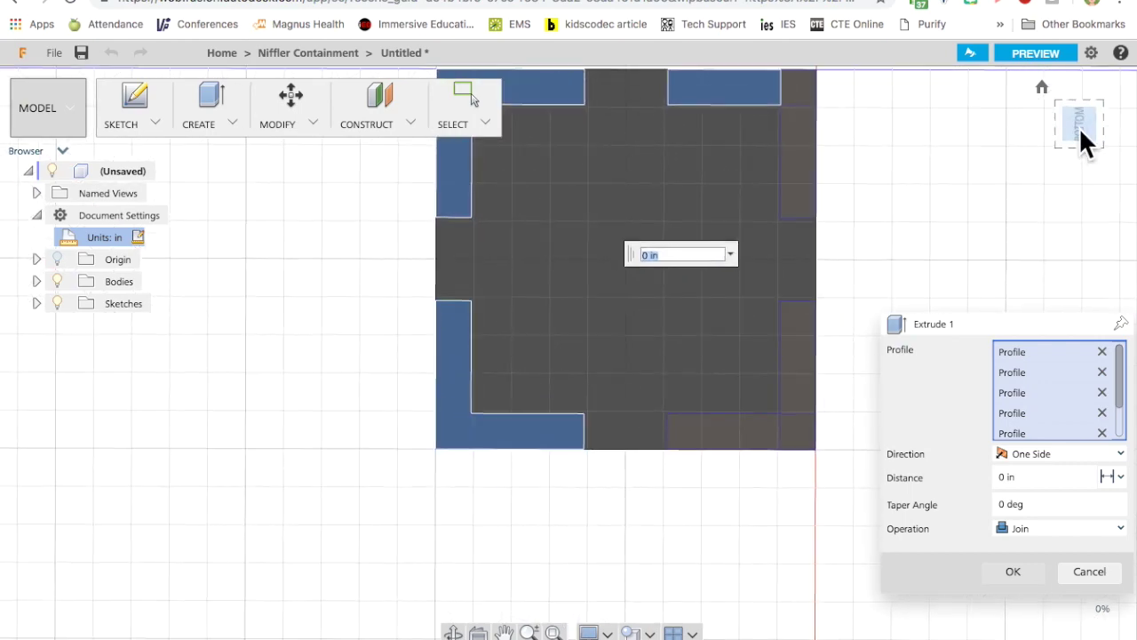
click(804, 84)
click(794, 143)
click(795, 338)
click(799, 427)
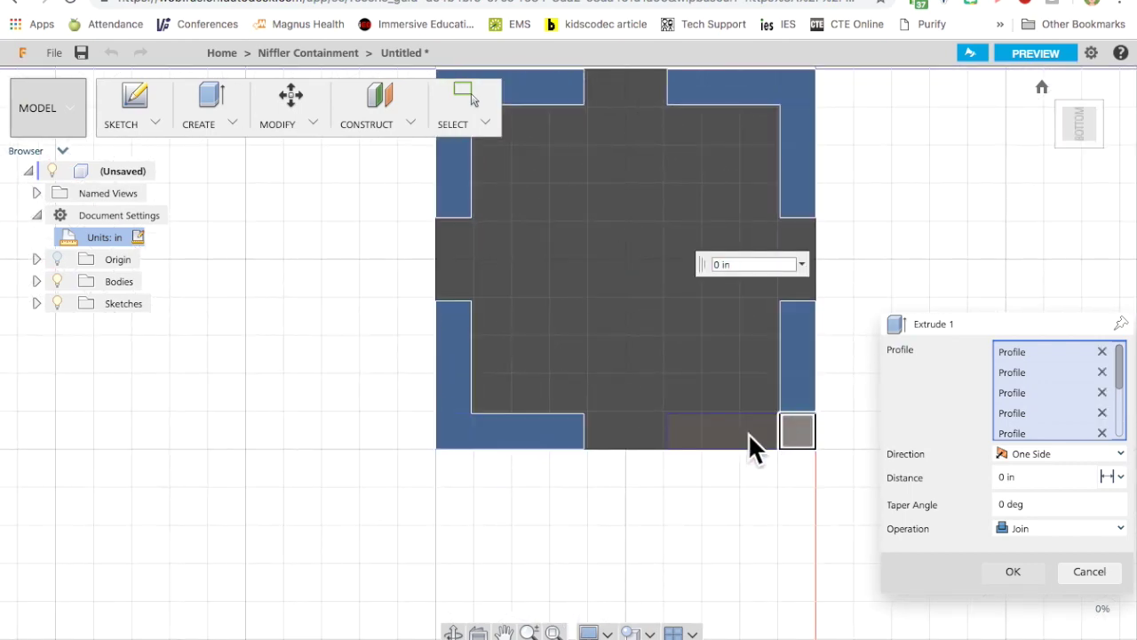
click(740, 431)
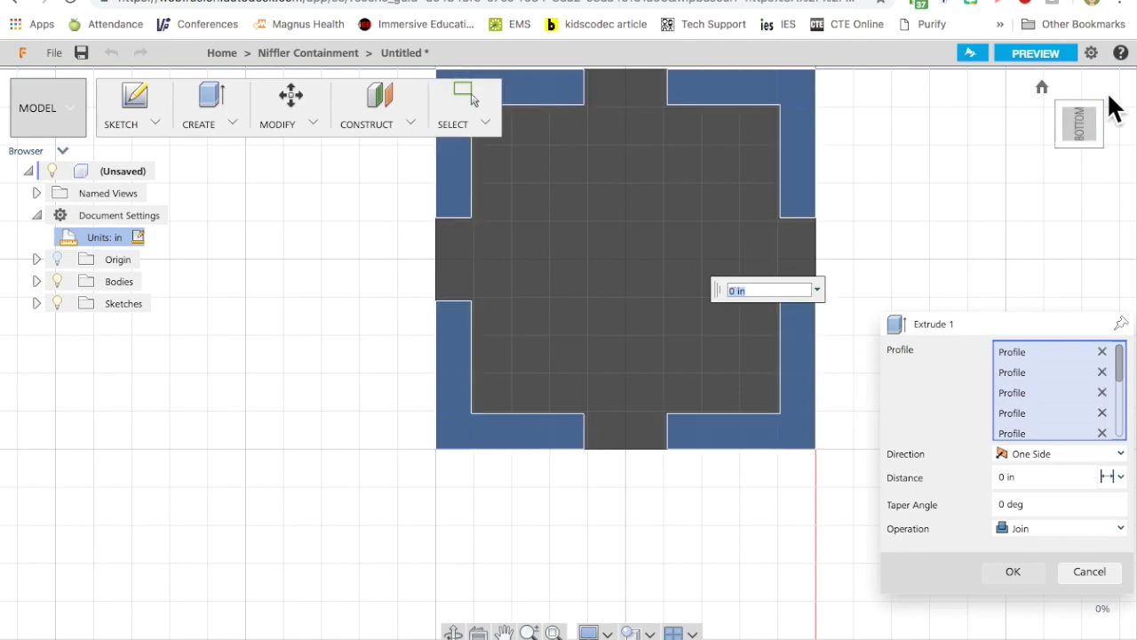
click(1053, 123)
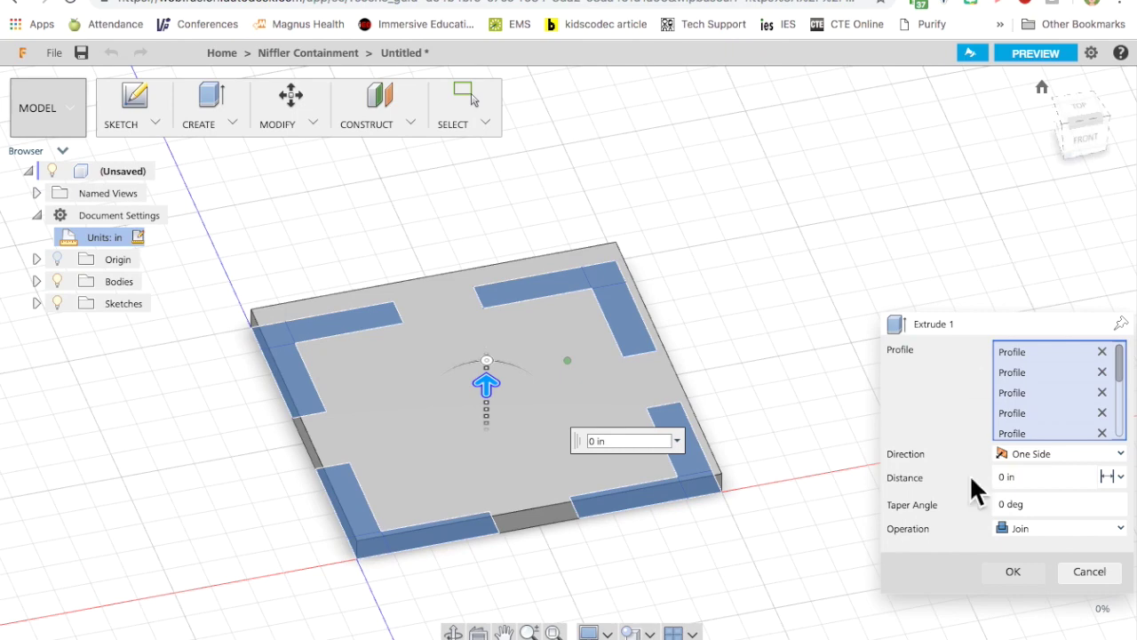
click(1086, 529)
Set the extrude to Cut with a -0.125 inch distance to notch all four corners.
click(1066, 564)
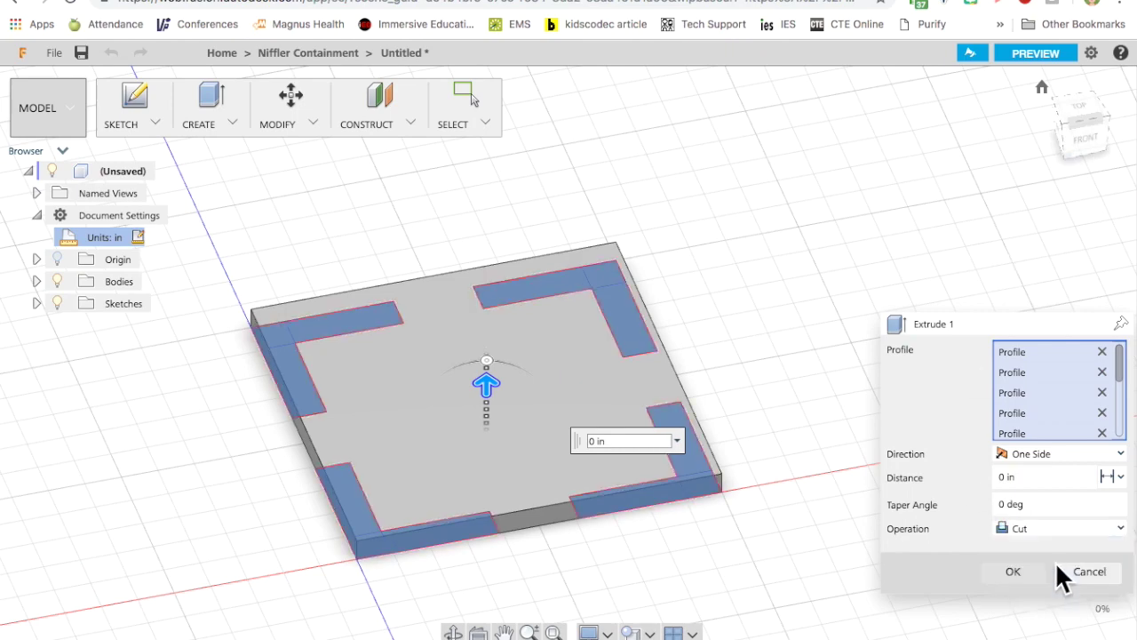
click(1026, 477)
key(BackSpace)
text(-.125)
key(Return)
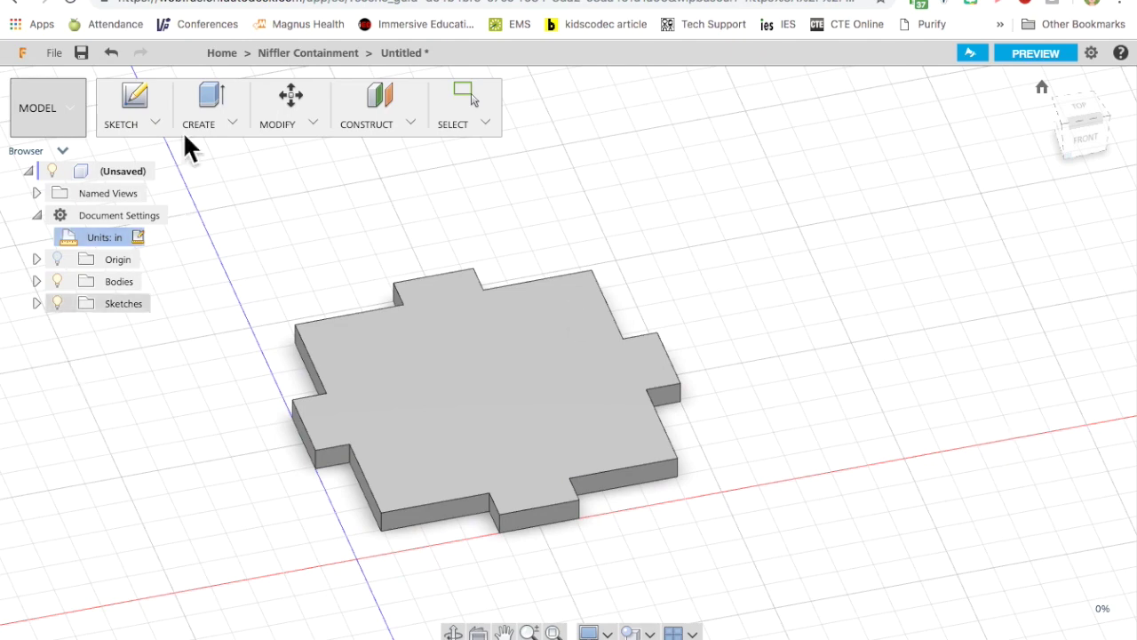
Save the design under the user's name followed by 'box top'.
click(82, 53)
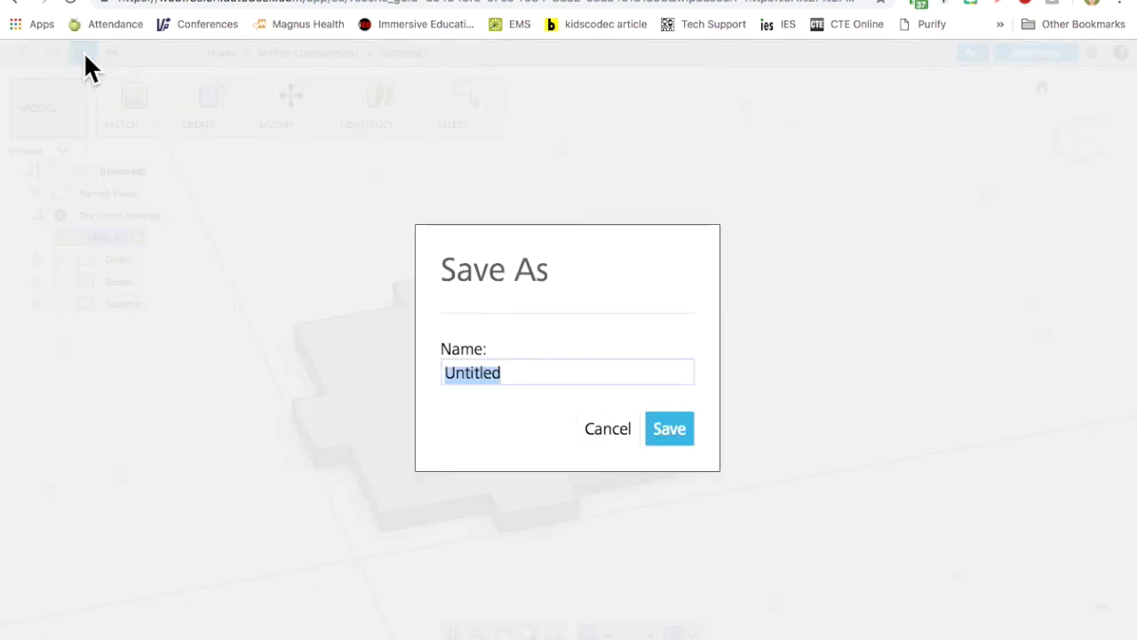
text(Kies b)
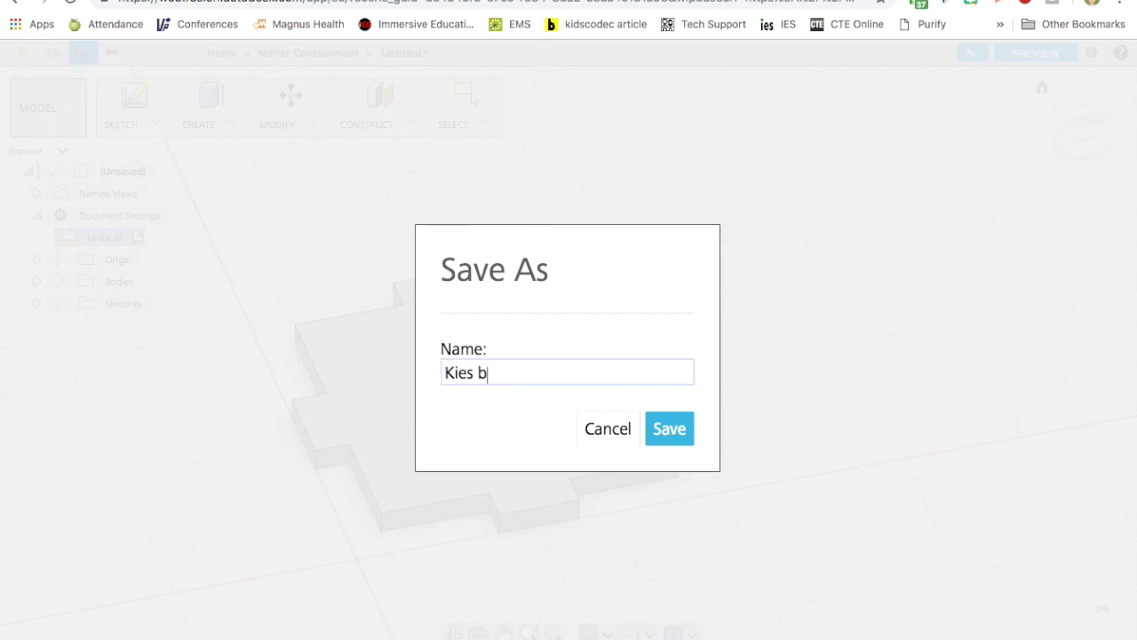
text(ox top)
key(Return)
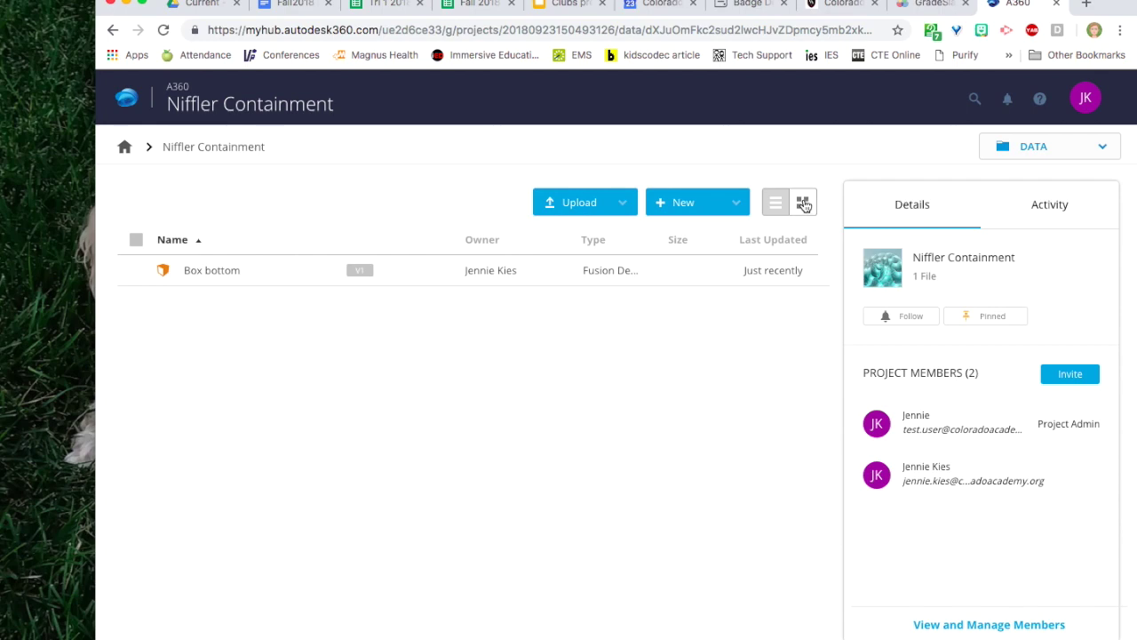
Show the project in grid view, refresh it, and copy the Box lid's public share link.
click(805, 204)
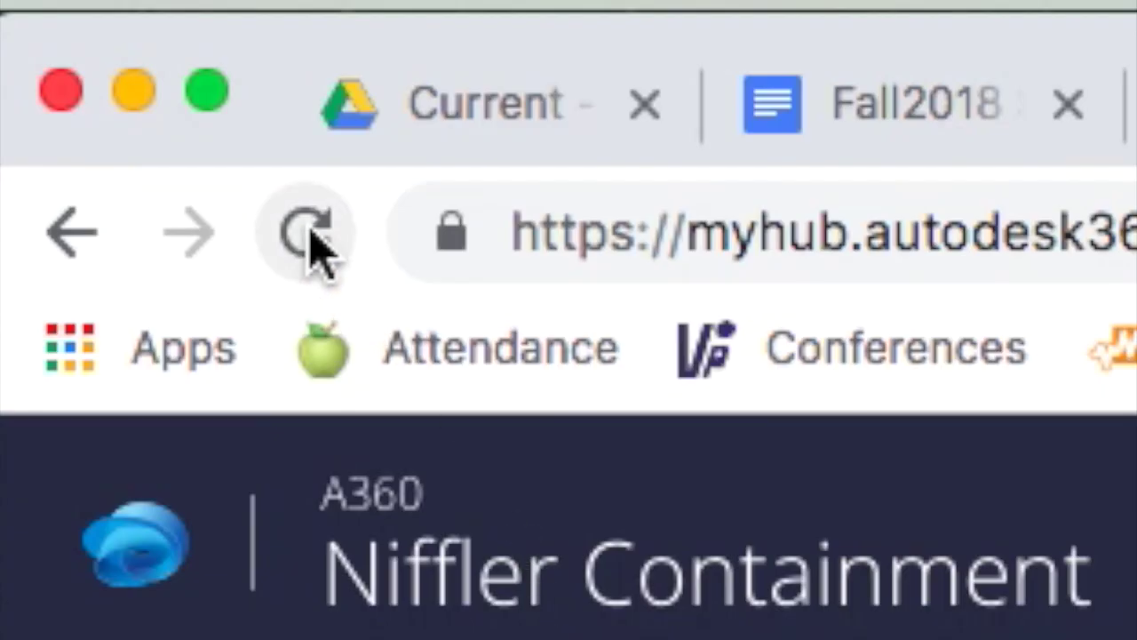
click(306, 233)
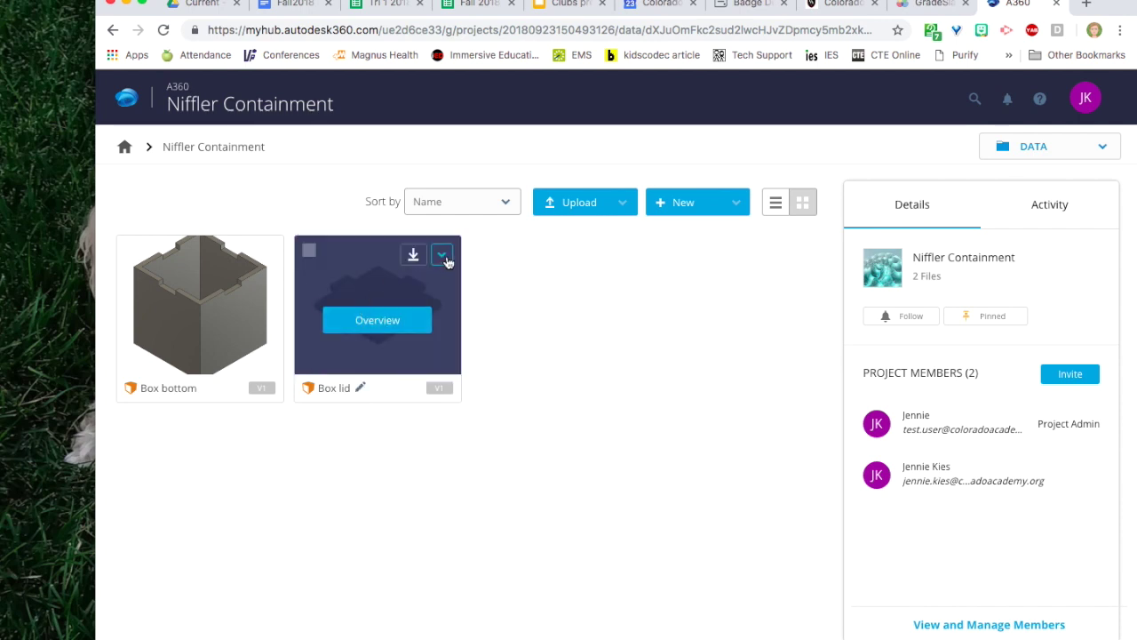
click(443, 256)
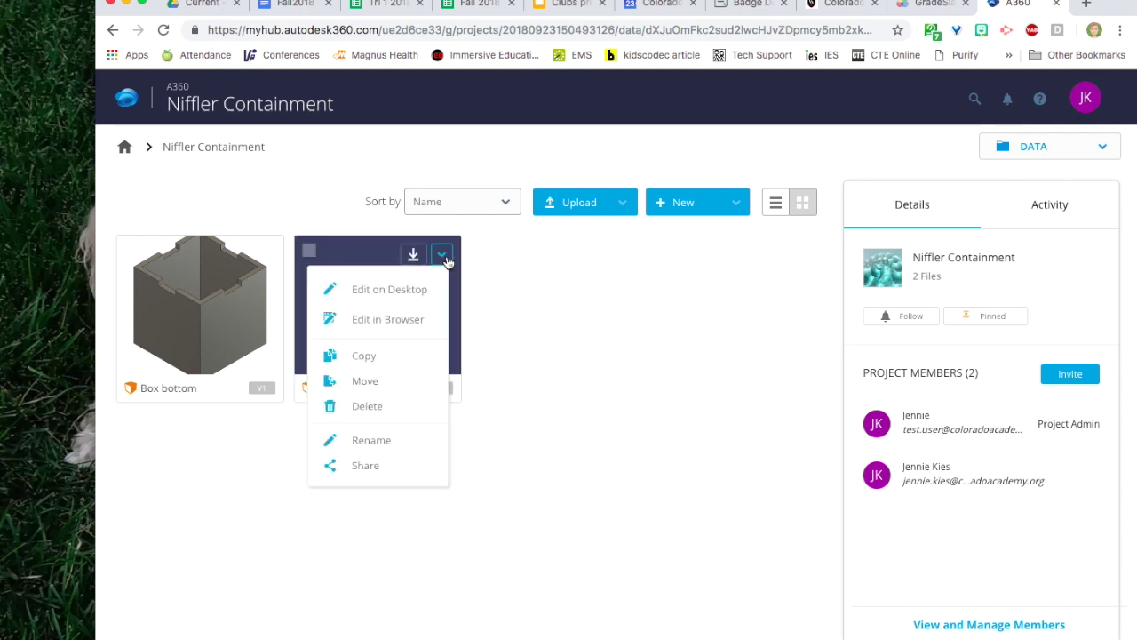
click(365, 465)
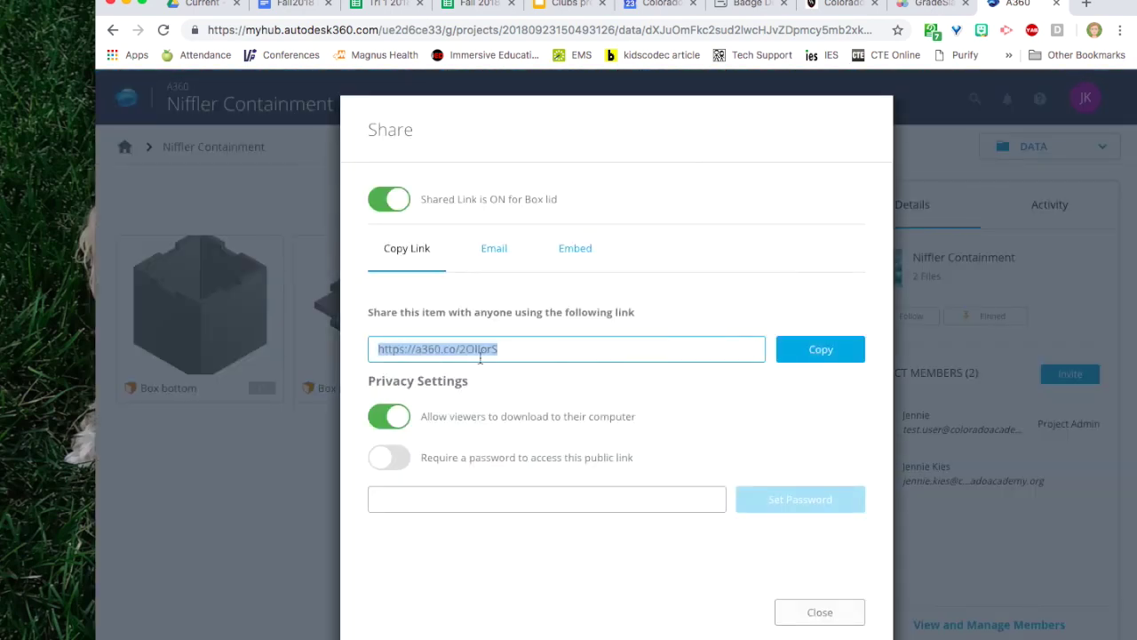
click(817, 349)
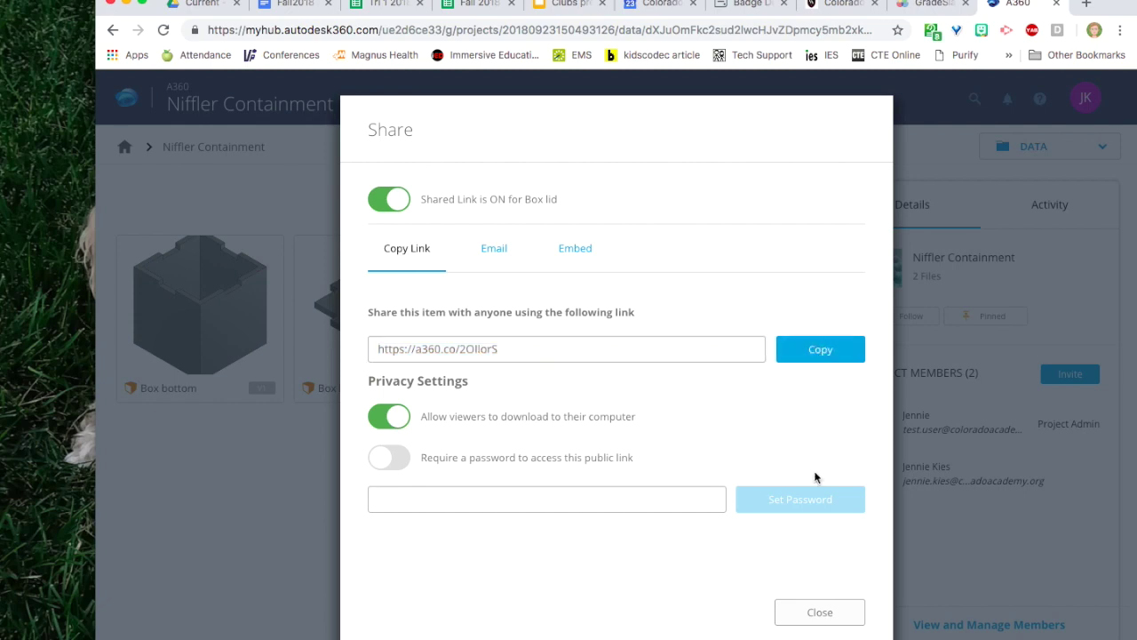
click(810, 611)
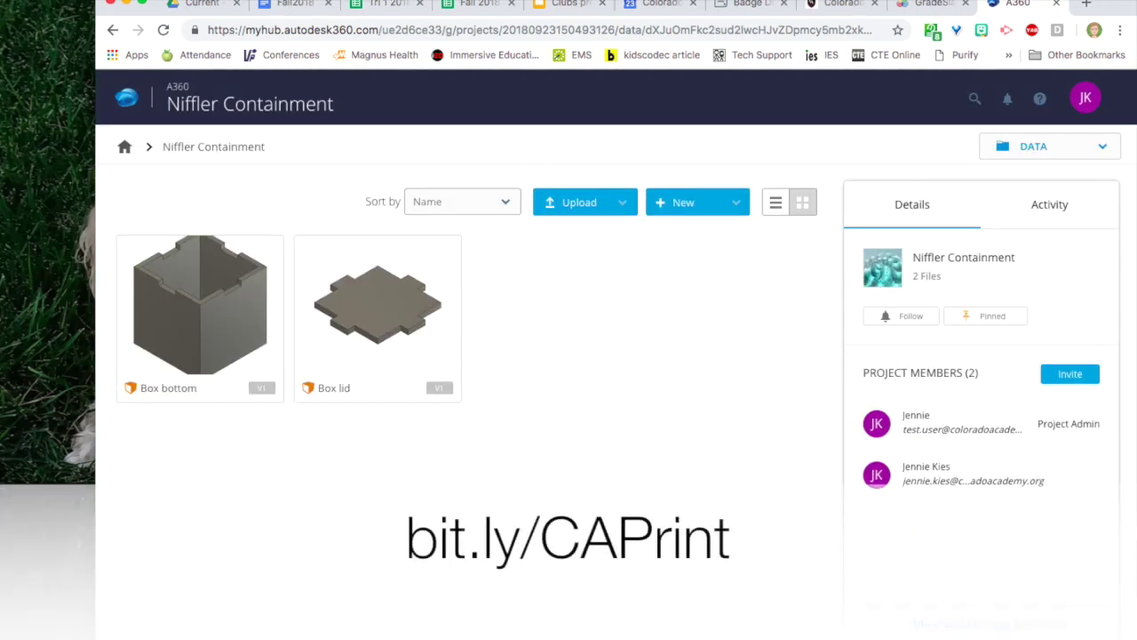
Open the bit.ly/CAPrint form and fill in the Box lid link and yellow as the colour.
click(1084, 6)
text(bit.)
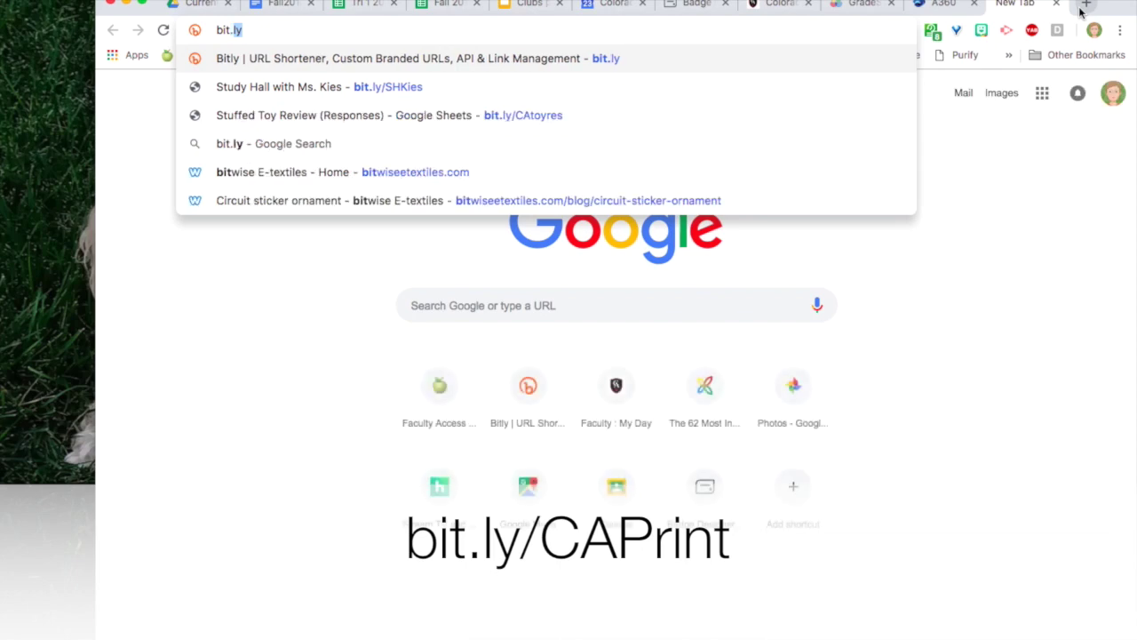
text(ly/CAPrint)
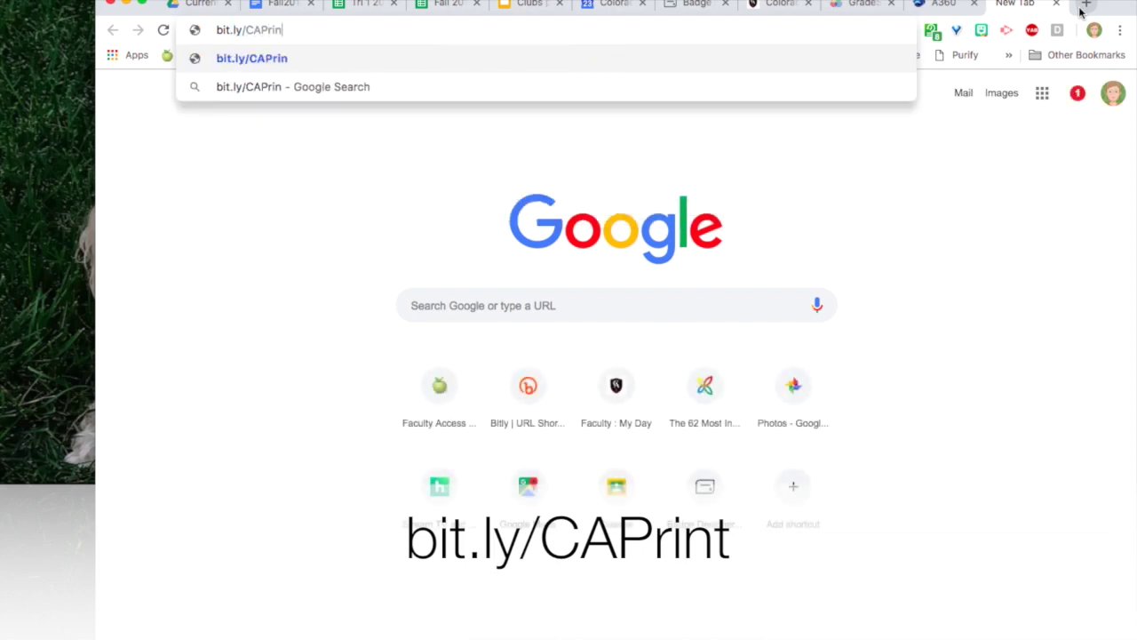
key(Return)
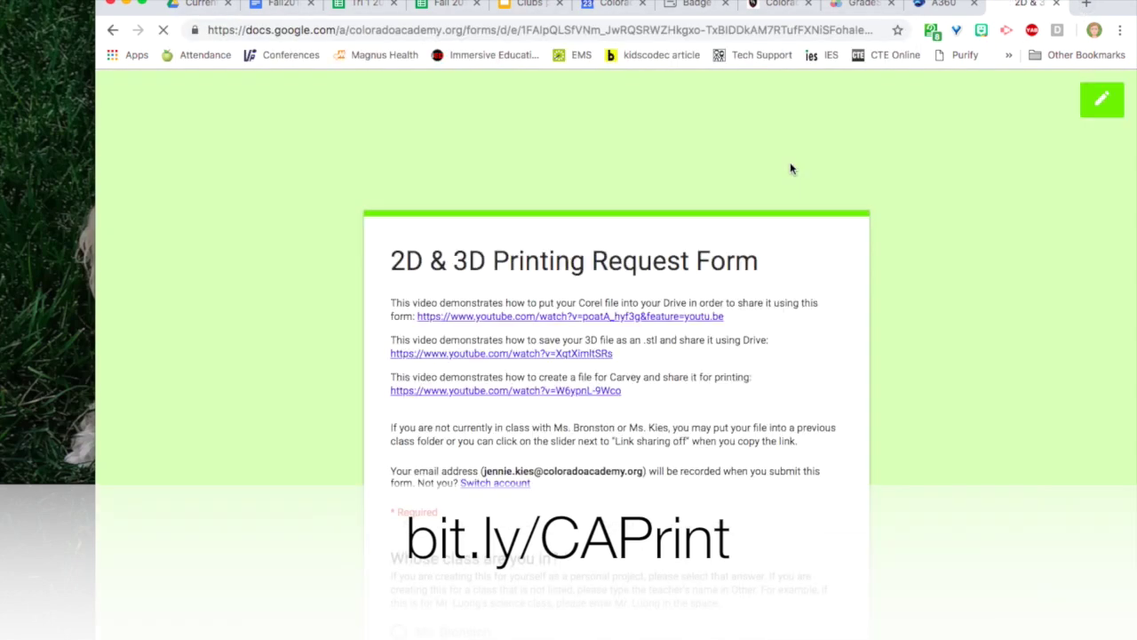
scroll(679, 365, down, 5)
scroll(674, 368, down, 5)
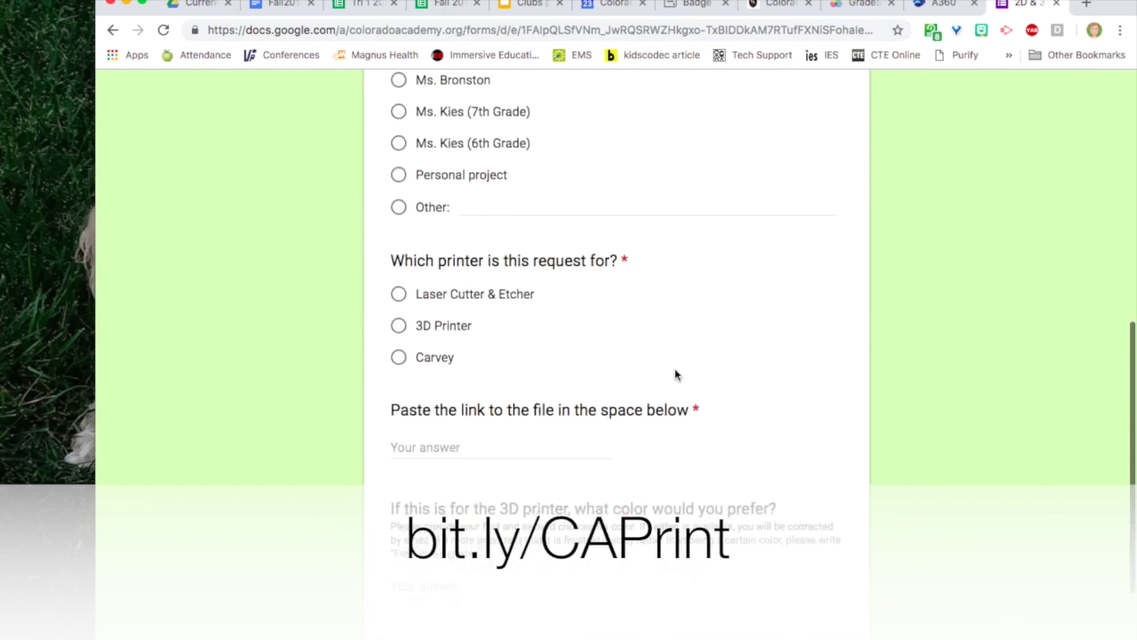
click(567, 353)
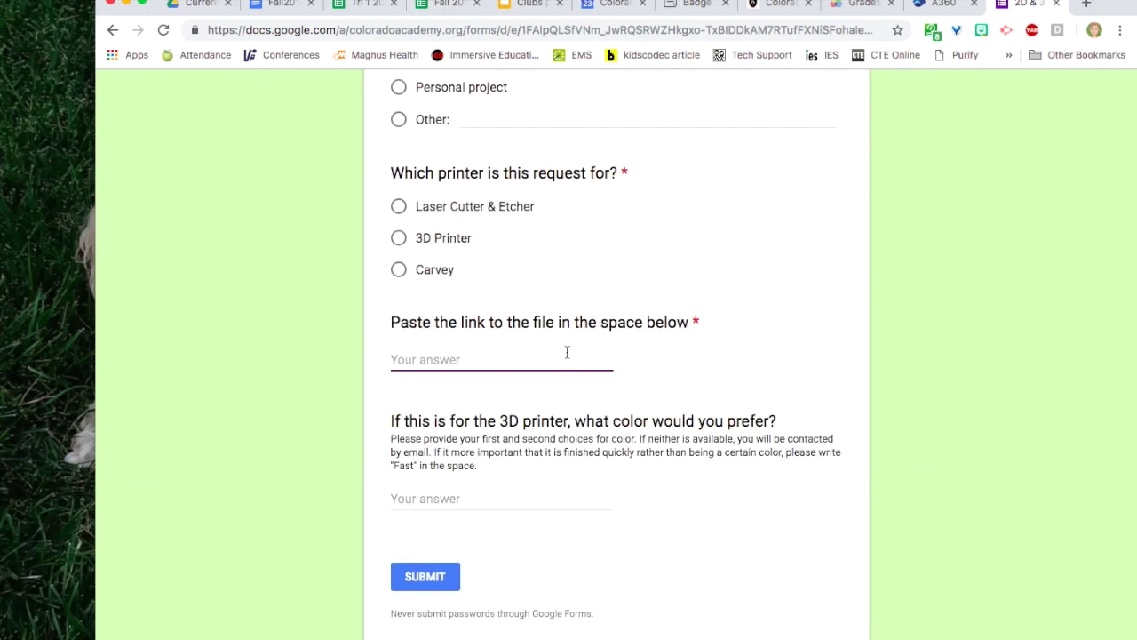
key(super+v)
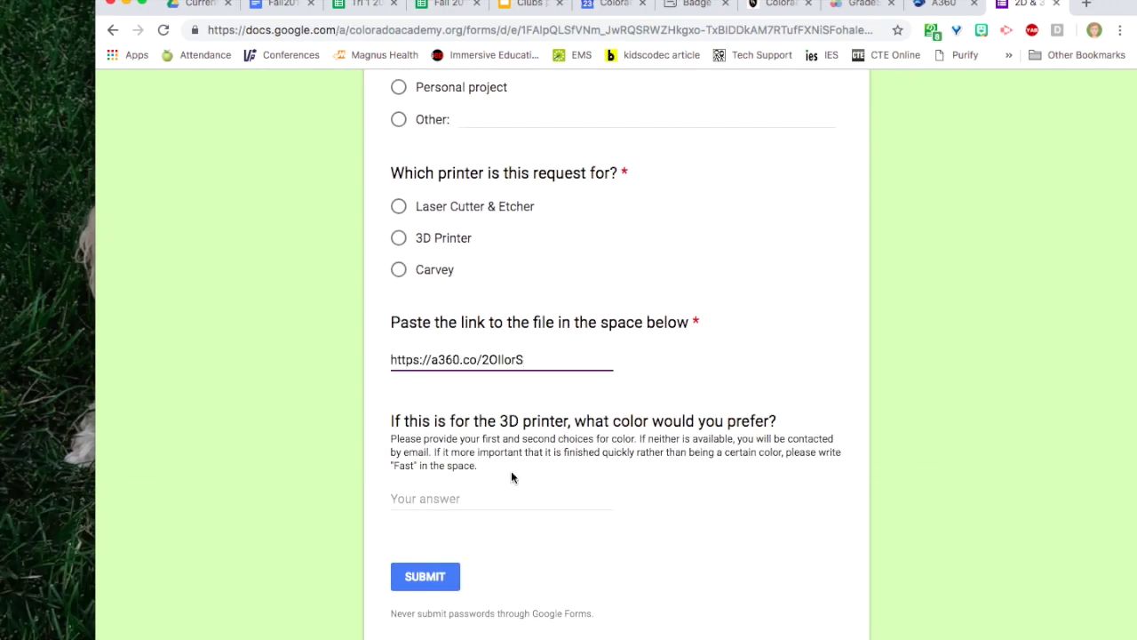
click(499, 499)
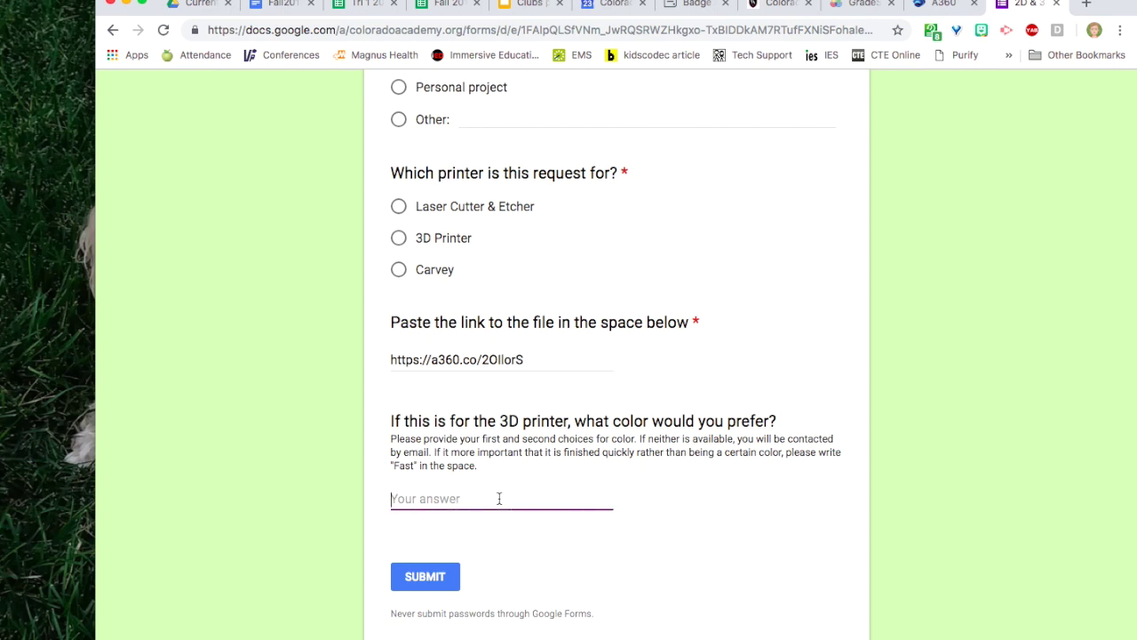
text(yellow)
Choose Other with the teacher's name, request the 3D Printer, and submit the form.
scroll(616, 356, up, 2)
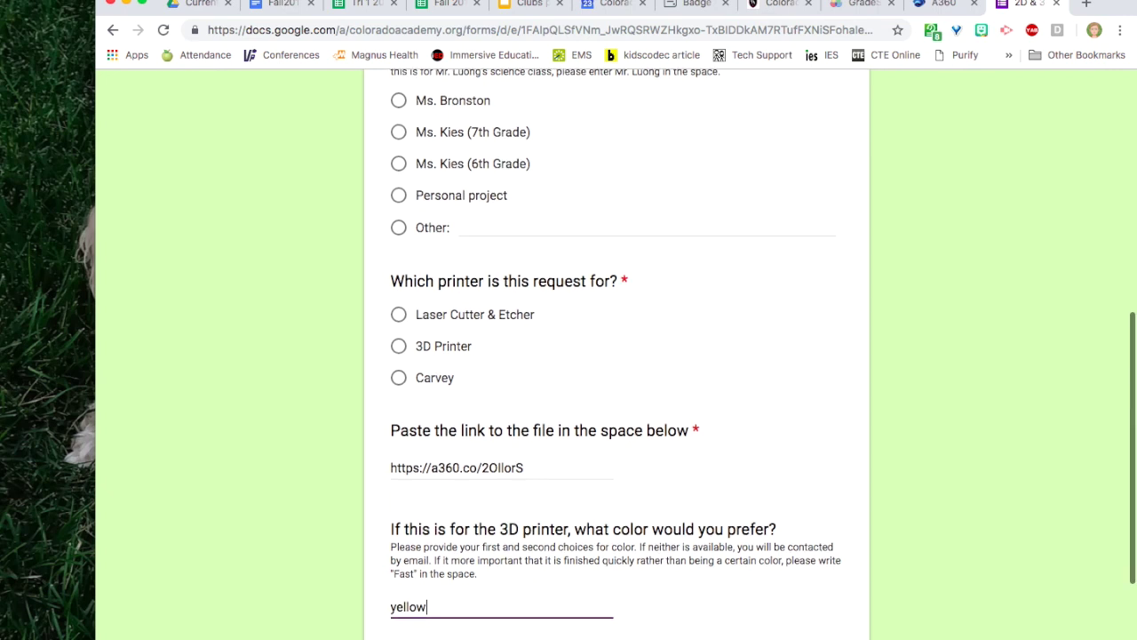
click(480, 227)
text(Mr. Koza)
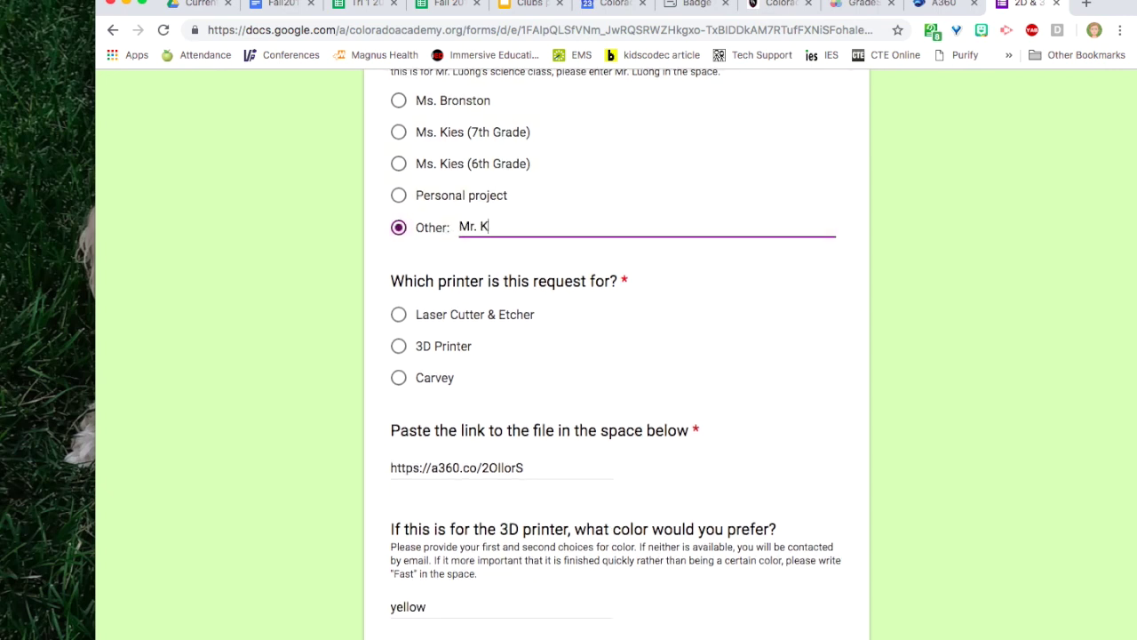
click(441, 348)
scroll(578, 354, down, 2)
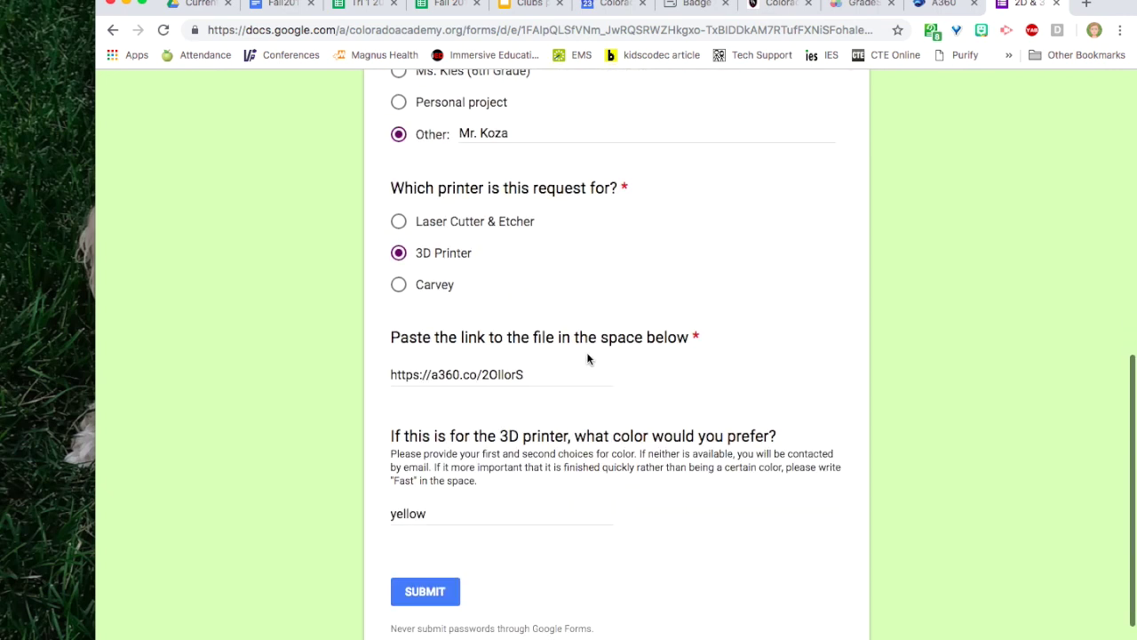
click(427, 591)
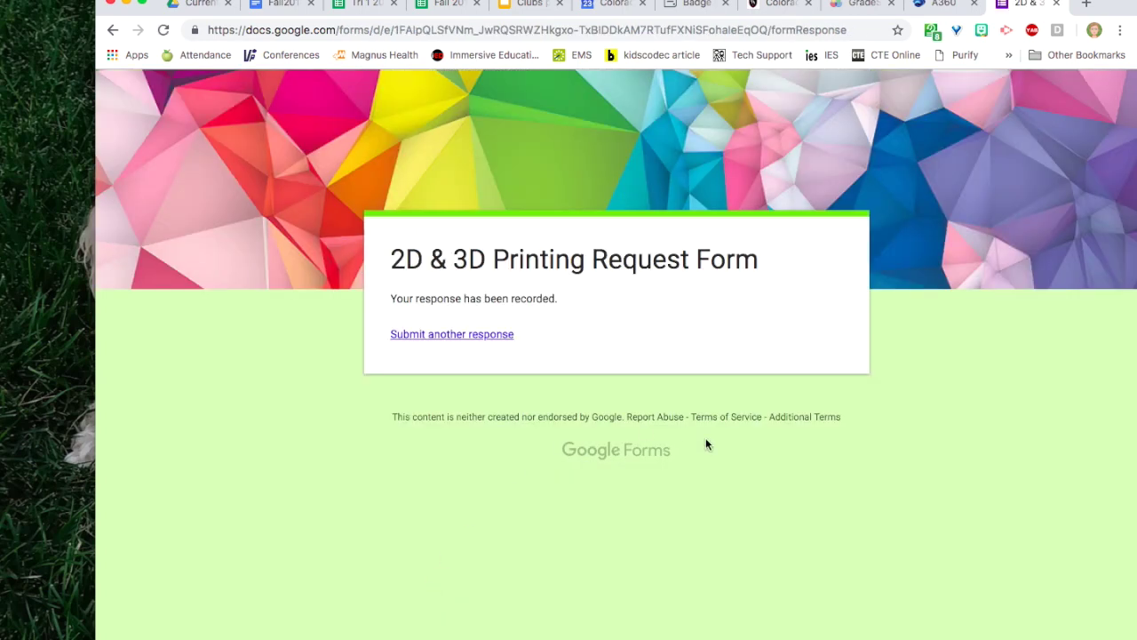
click(470, 336)
Turn on and copy the public share link for the Box bottom file.
click(930, 9)
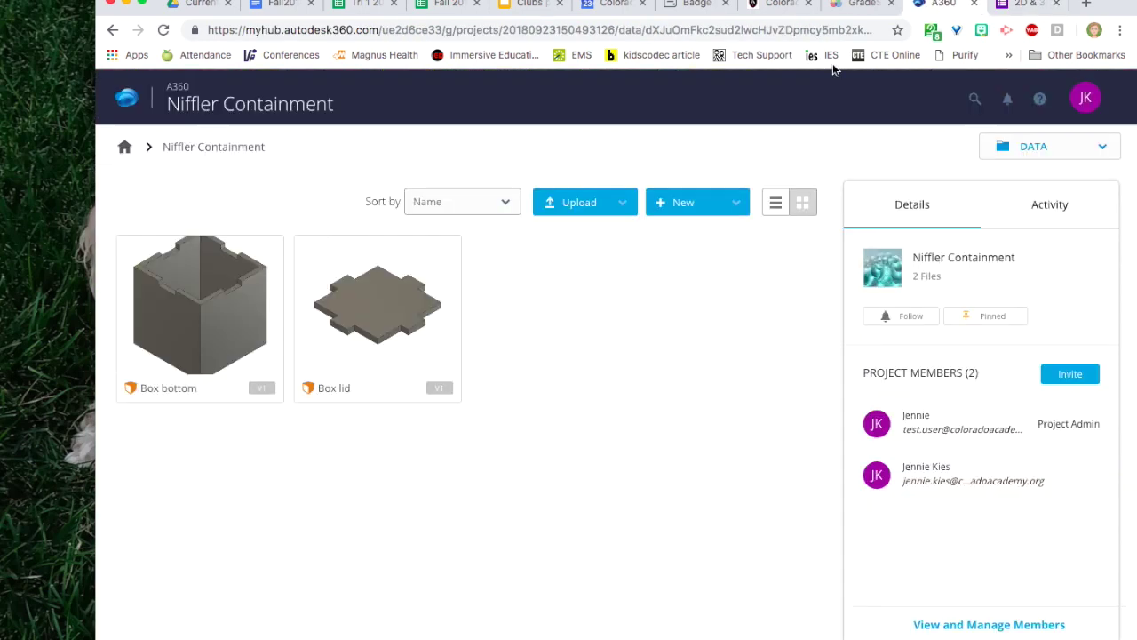
click(264, 256)
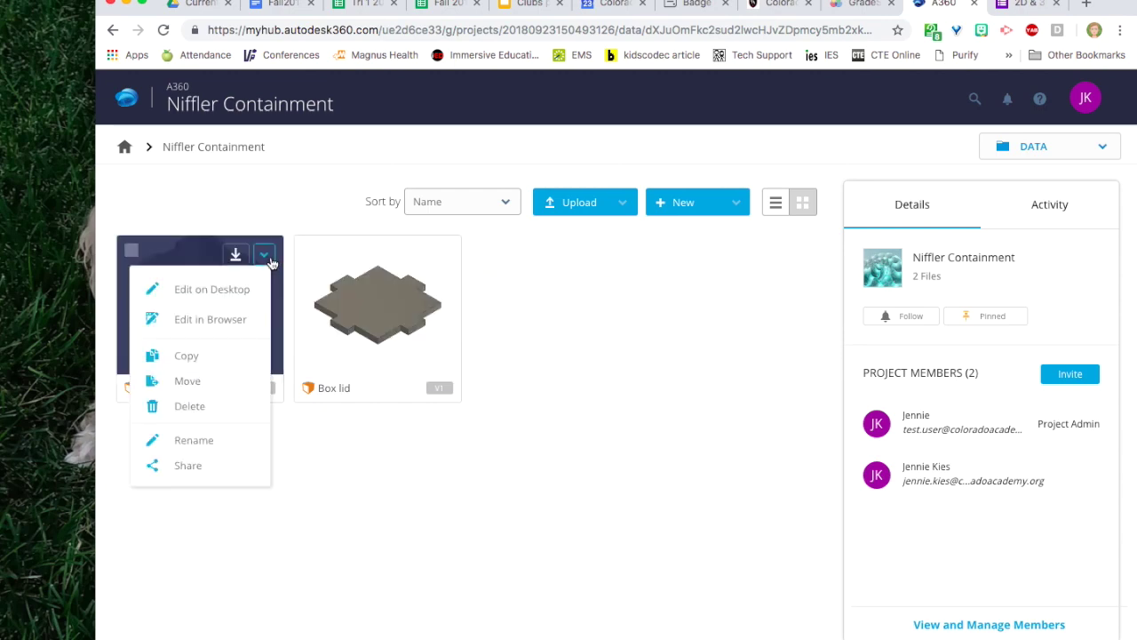
click(203, 467)
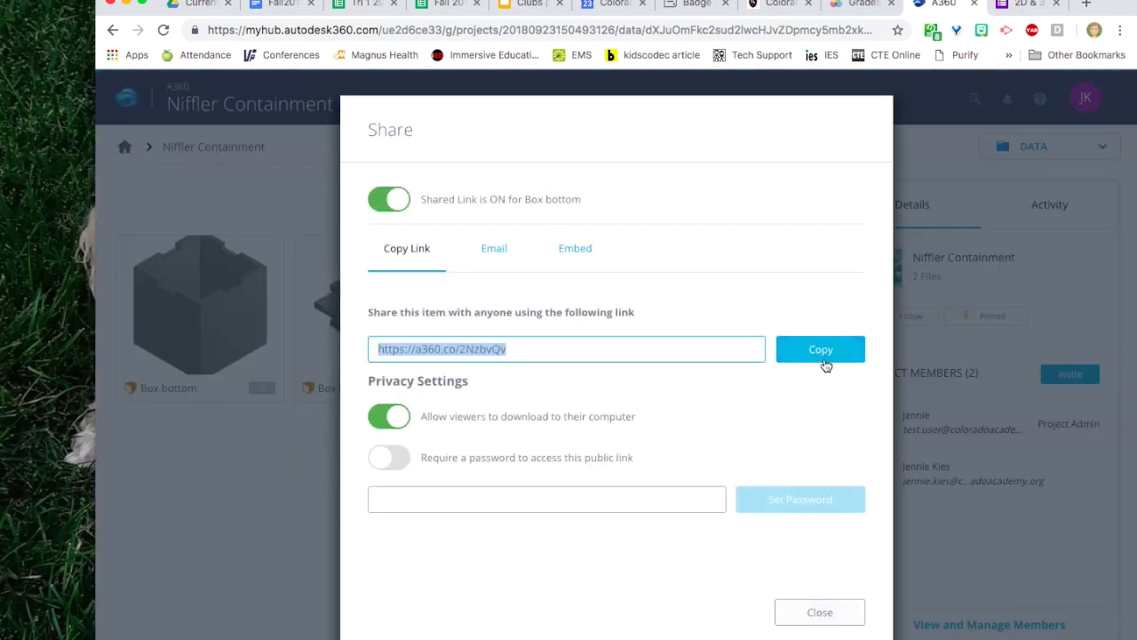
click(823, 362)
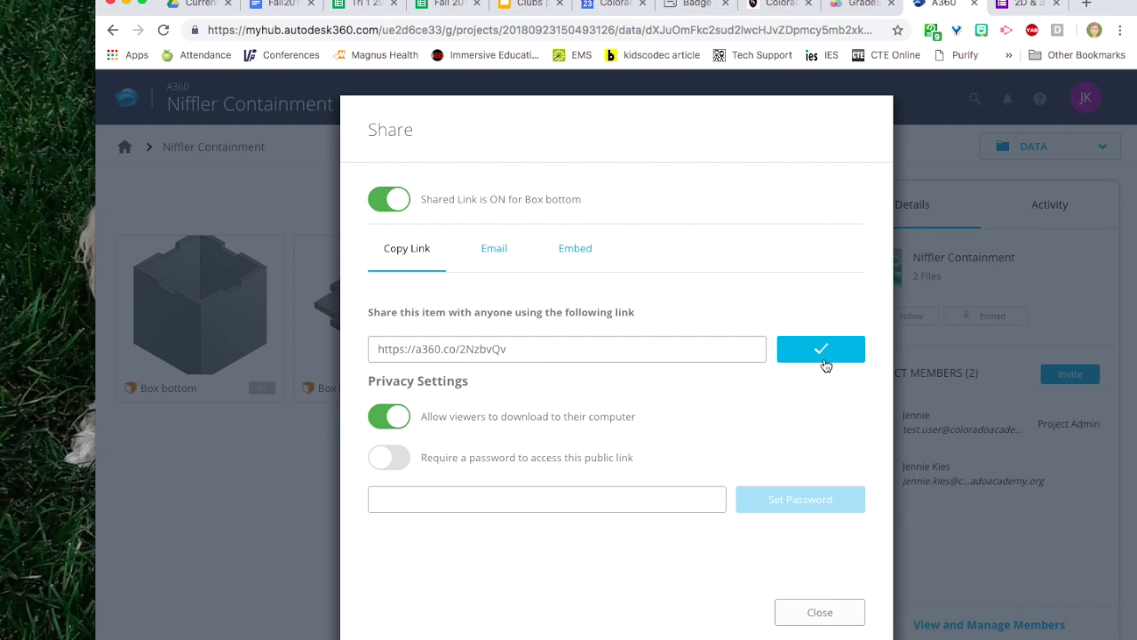
click(1026, 4)
Fill in the Box bottom link, yellow, Other with the teacher's name, and 3D Printer, then submit.
scroll(478, 533, down, 10)
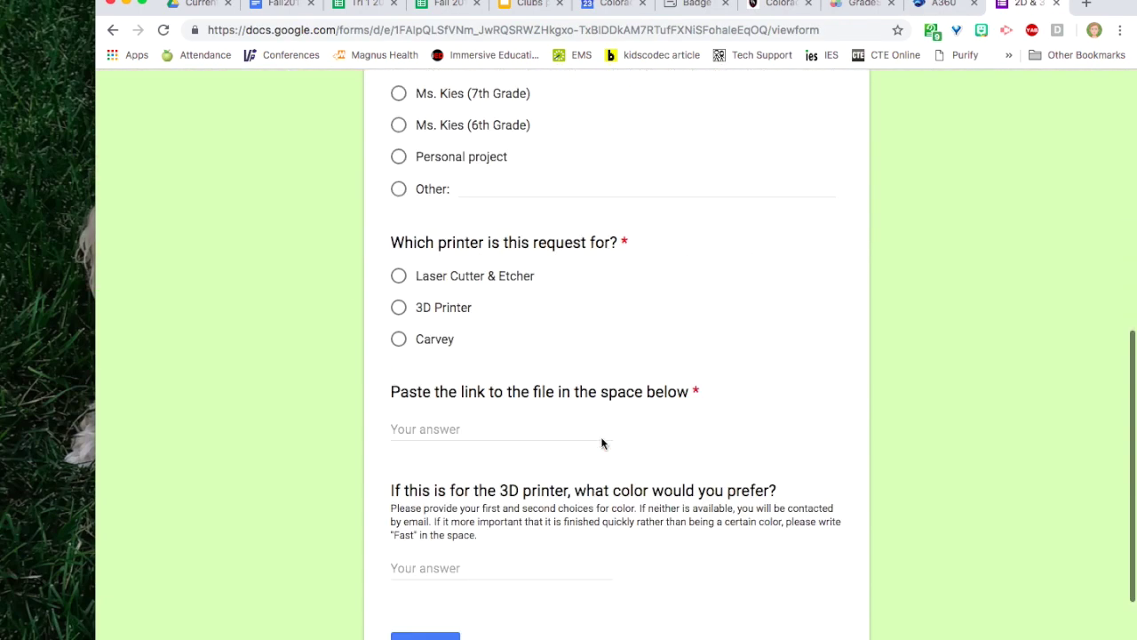
click(480, 419)
key(super+v)
click(478, 557)
text(yellow)
scroll(465, 356, up, 2)
click(480, 316)
text(Mr. Koza)
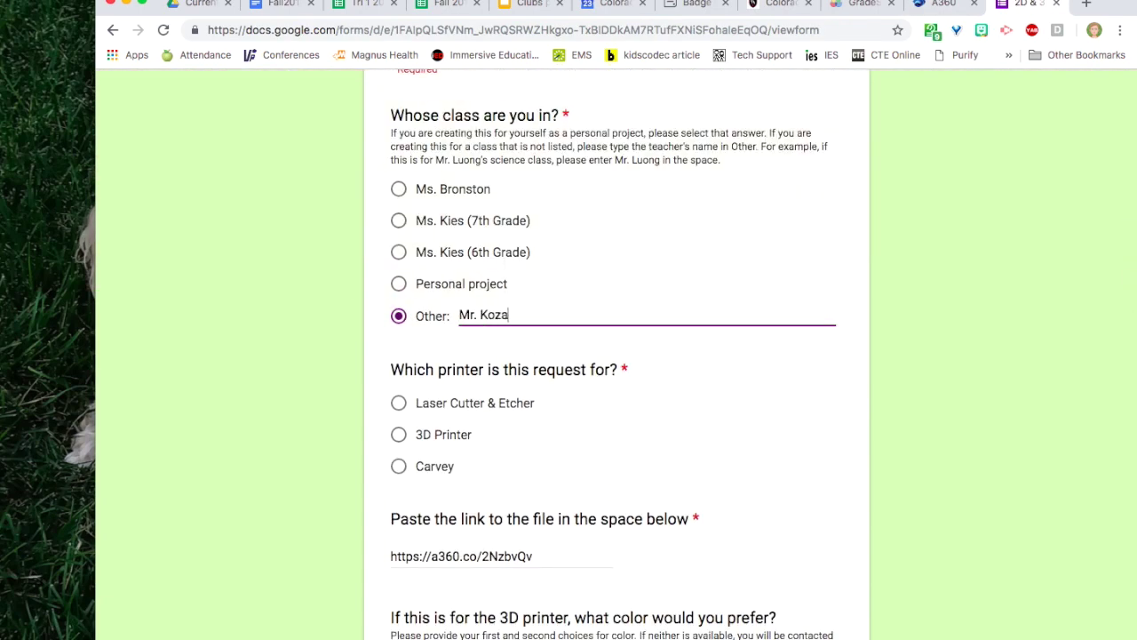
click(444, 434)
scroll(634, 388, down, 5)
click(424, 612)
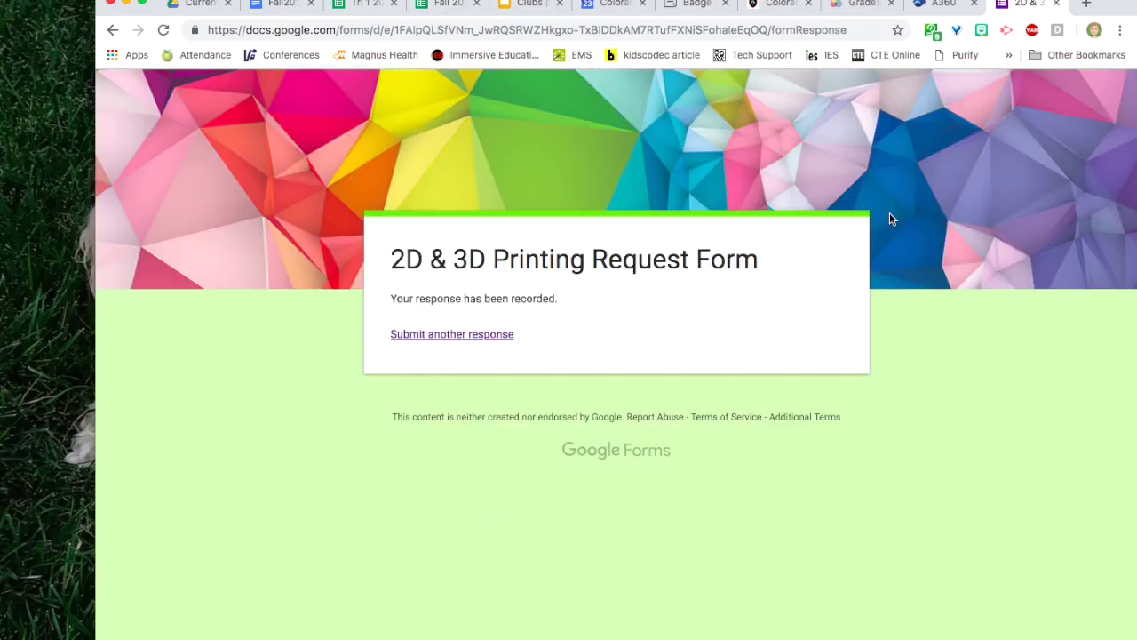